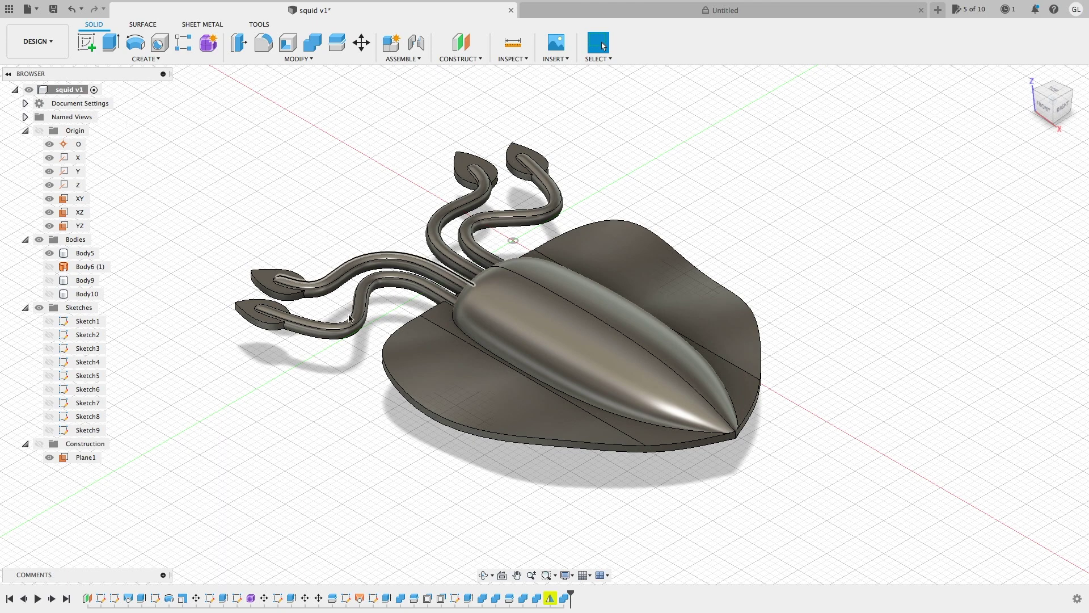
Orbit around the squid, then show the mold block (Body9) and hide the squid body (Body5).
{"action": "left_click", "coordinate": [418, 368]}
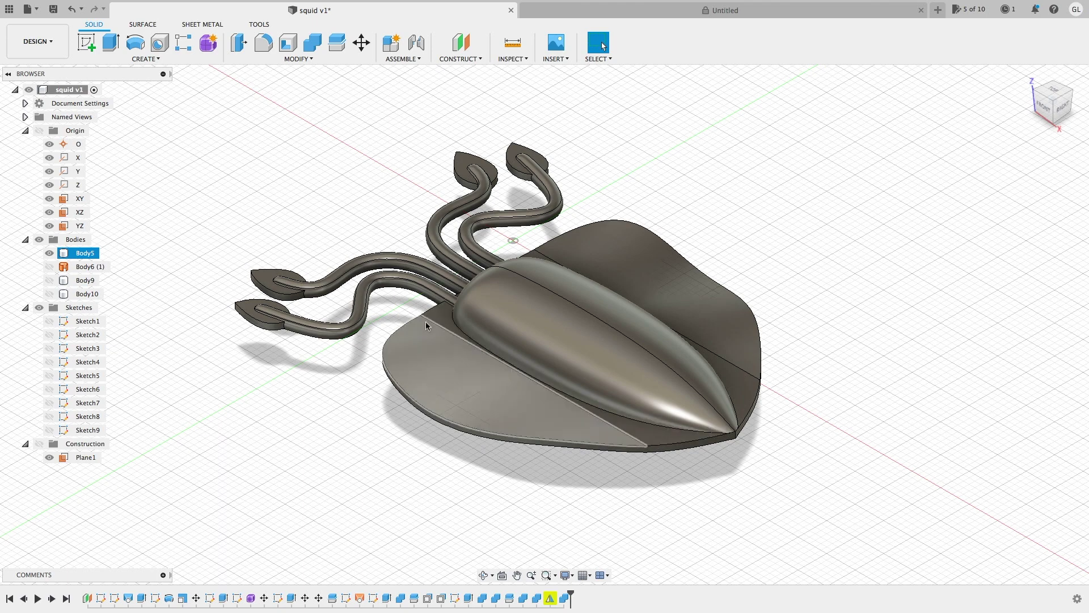
{"action": "left_click", "coordinate": [380, 356]}
{"action": "left_click", "coordinate": [396, 374]}
{"action": "key", "text": "Escape"}
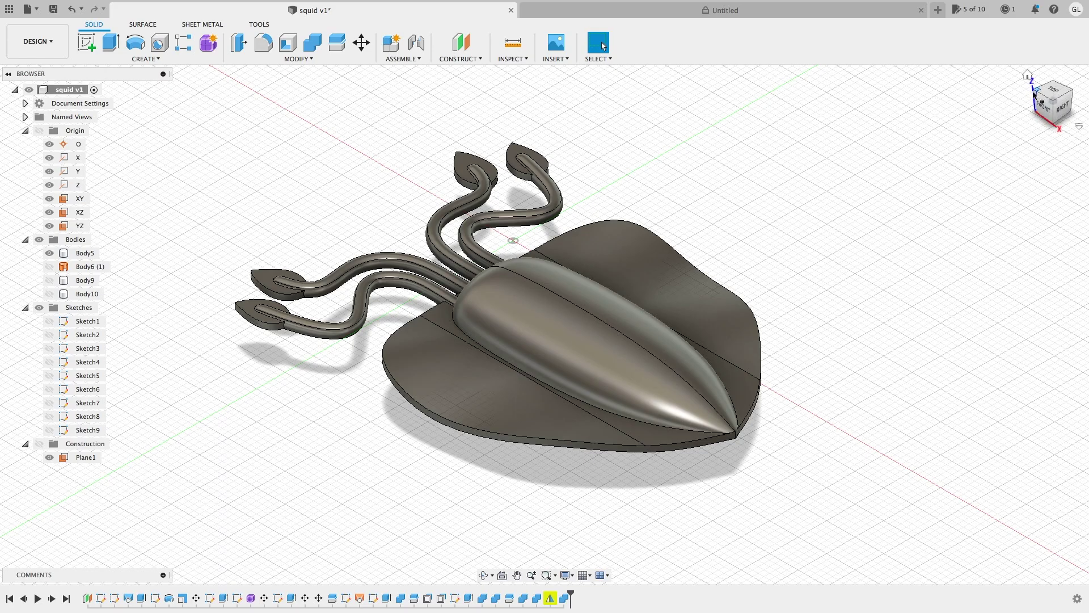
{"action": "mouse_move", "coordinate": [1033, 94]}
{"action": "left_mouse_down"}
{"action": "mouse_move", "coordinate": [1057, 98]}
{"action": "mouse_move", "coordinate": [1082, 69]}
{"action": "mouse_move", "coordinate": [1041, 92]}
{"action": "left_mouse_up"}
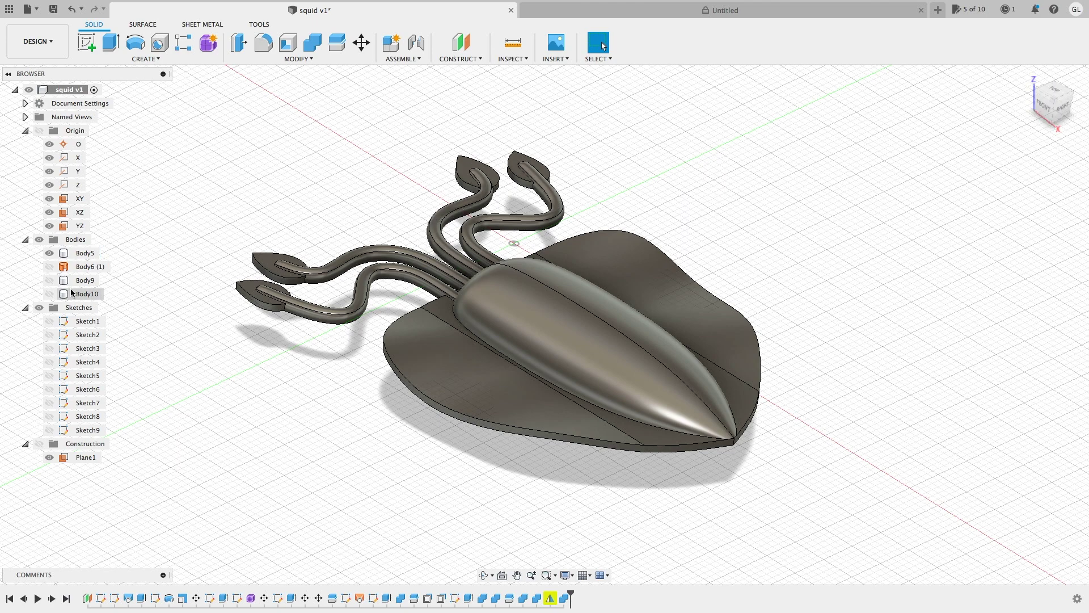
{"action": "left_click", "coordinate": [50, 280]}
{"action": "left_click", "coordinate": [49, 253]}
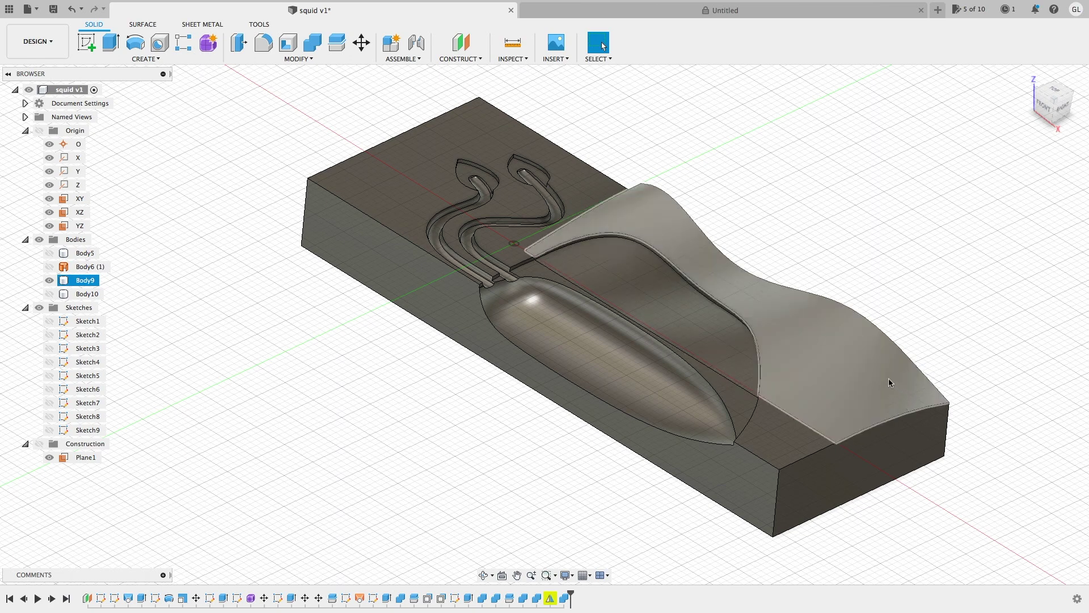
Deselect the block and bring up the blank Untitled design.
{"action": "left_click", "coordinate": [874, 238]}
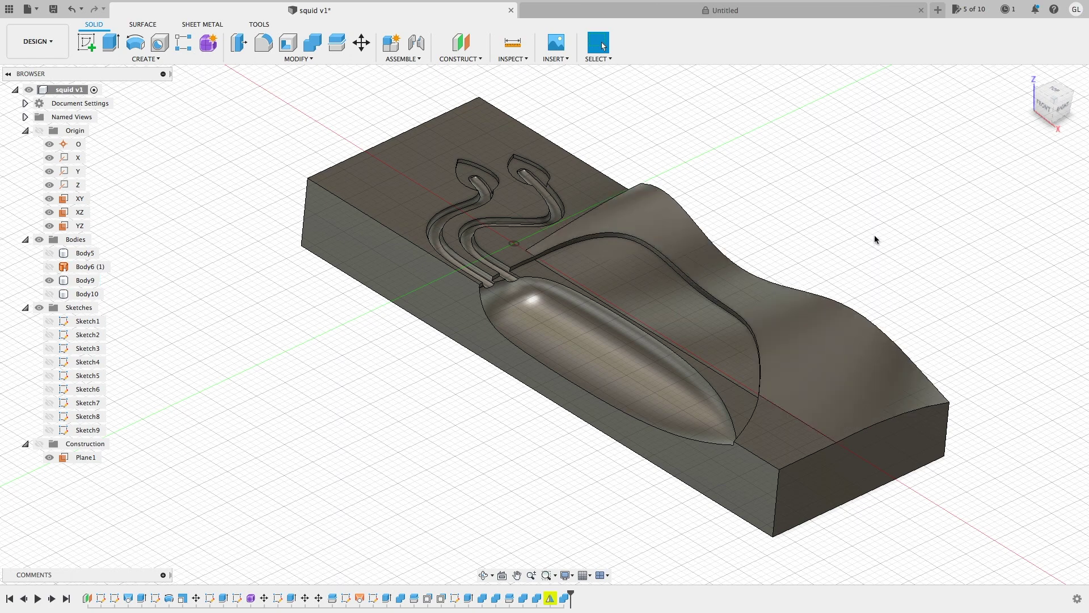
{"action": "left_click", "coordinate": [862, 10]}
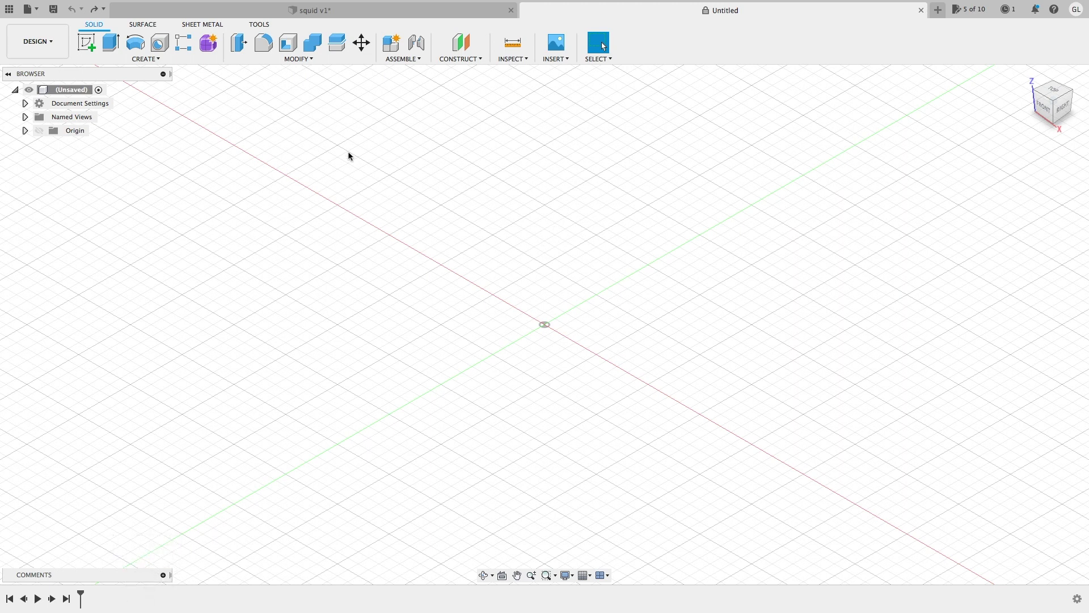
Start a sketch on the front (XZ) plane and draw a 100 mm line from the origin.
{"action": "left_click", "coordinate": [88, 45]}
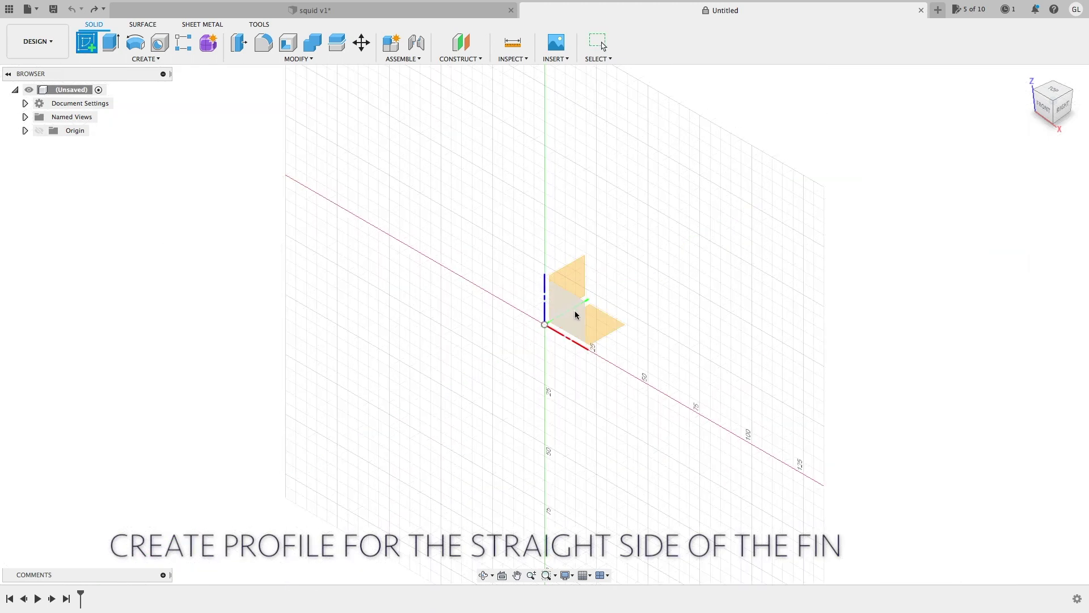
{"action": "left_click", "coordinate": [573, 313]}
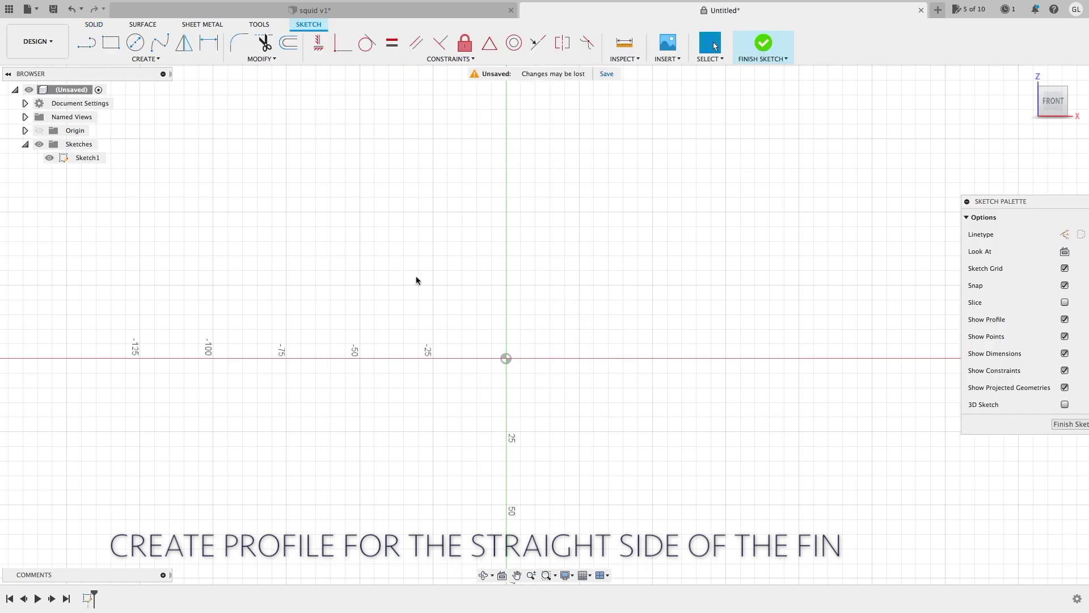
{"action": "left_click", "coordinate": [86, 42]}
{"action": "scroll", "coordinate": [389, 353], "scroll_direction": "up", "scroll_amount": 3}
{"action": "scroll", "coordinate": [276, 349], "scroll_direction": "down", "scroll_amount": 5}
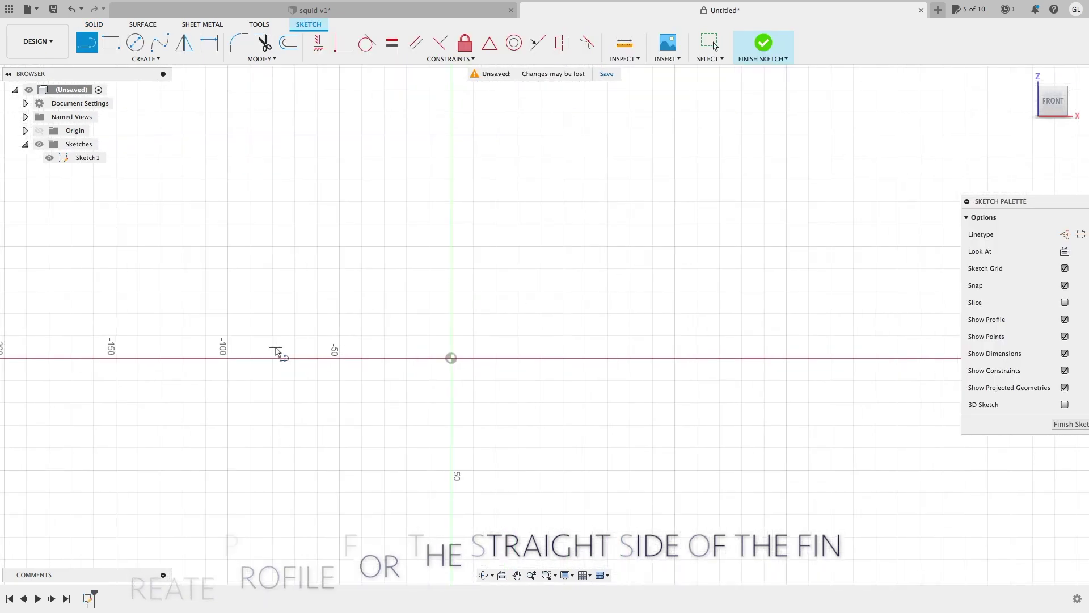
{"action": "scroll", "coordinate": [406, 350], "scroll_direction": "up", "scroll_amount": 4}
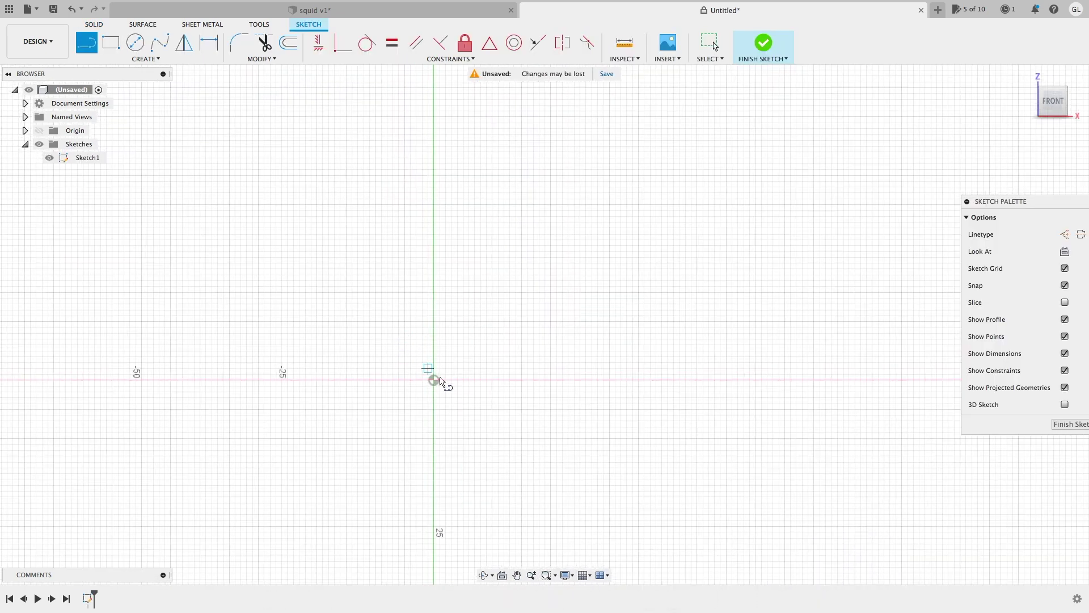
{"action": "left_click", "coordinate": [435, 380]}
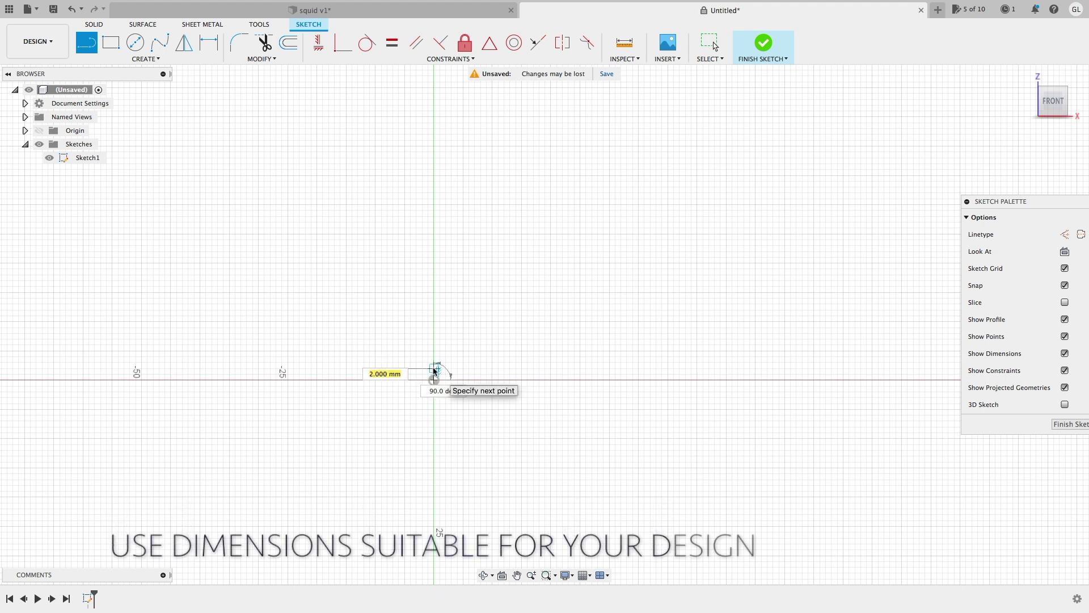
{"action": "left_click", "coordinate": [434, 370]}
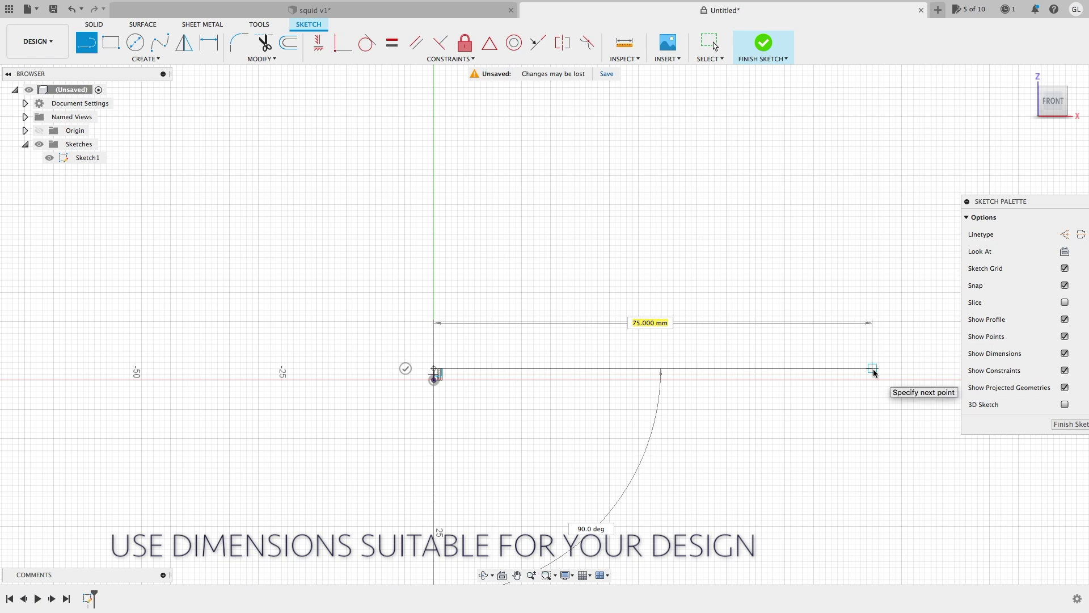
{"action": "type", "text": "100"}
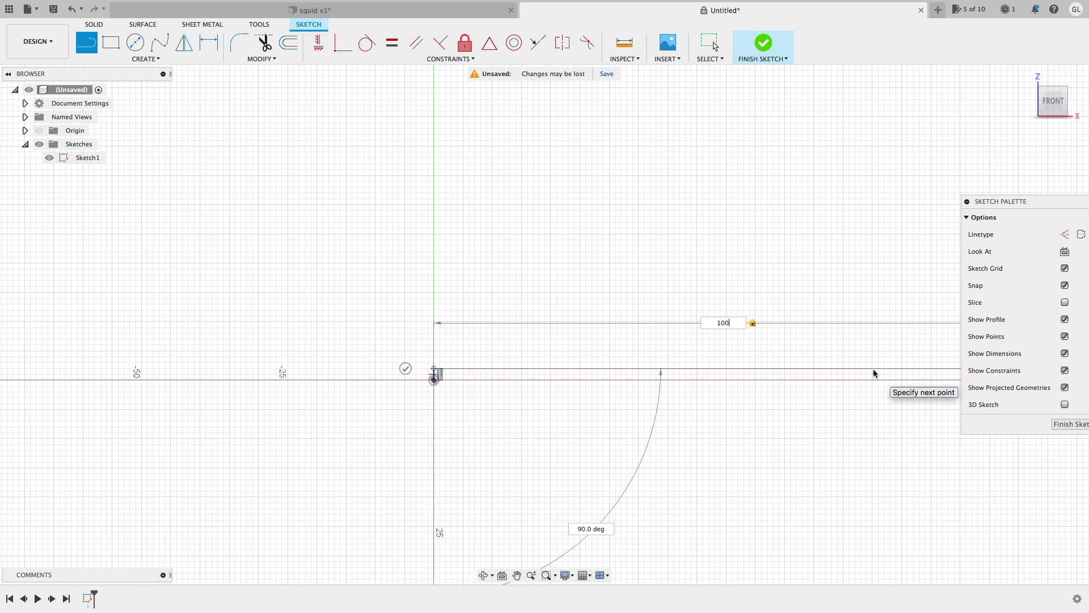
{"action": "key", "text": "Return"}
{"action": "key", "text": "Escape"}
{"action": "scroll", "coordinate": [304, 316], "scroll_direction": "down", "scroll_amount": 5}
{"action": "scroll", "coordinate": [598, 335], "scroll_direction": "up", "scroll_amount": 5}
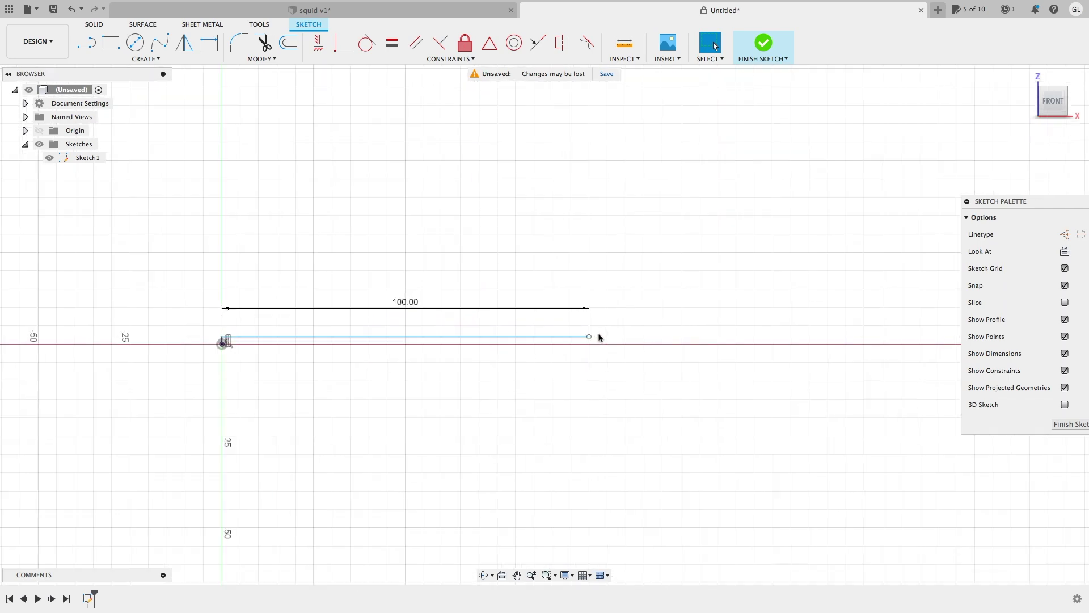
Draw a thin closed rectangle around the 100 mm line.
{"action": "left_click", "coordinate": [86, 42]}
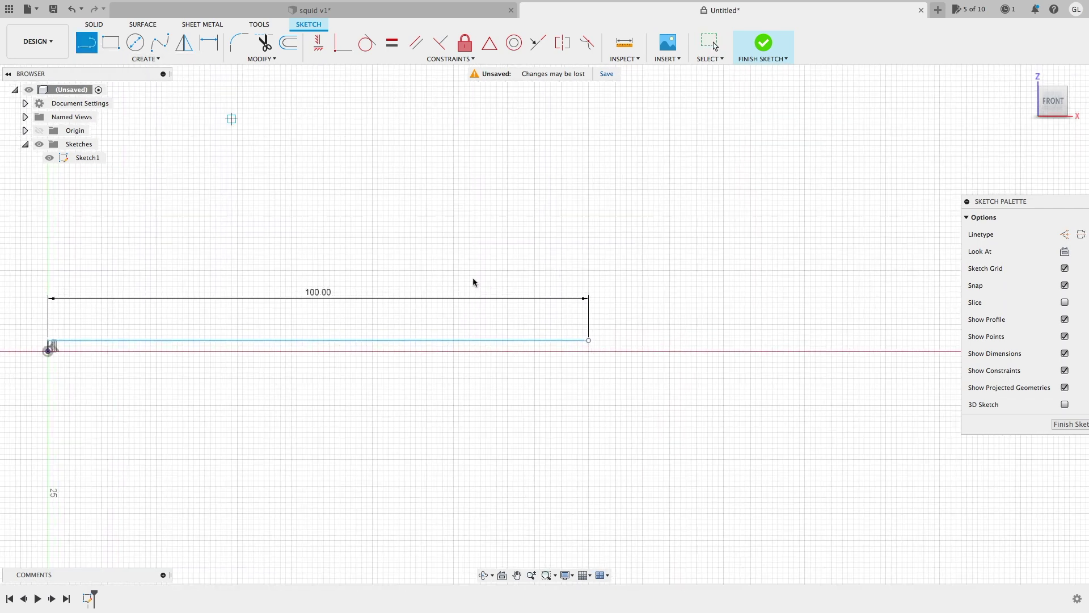
{"action": "left_click", "coordinate": [589, 342]}
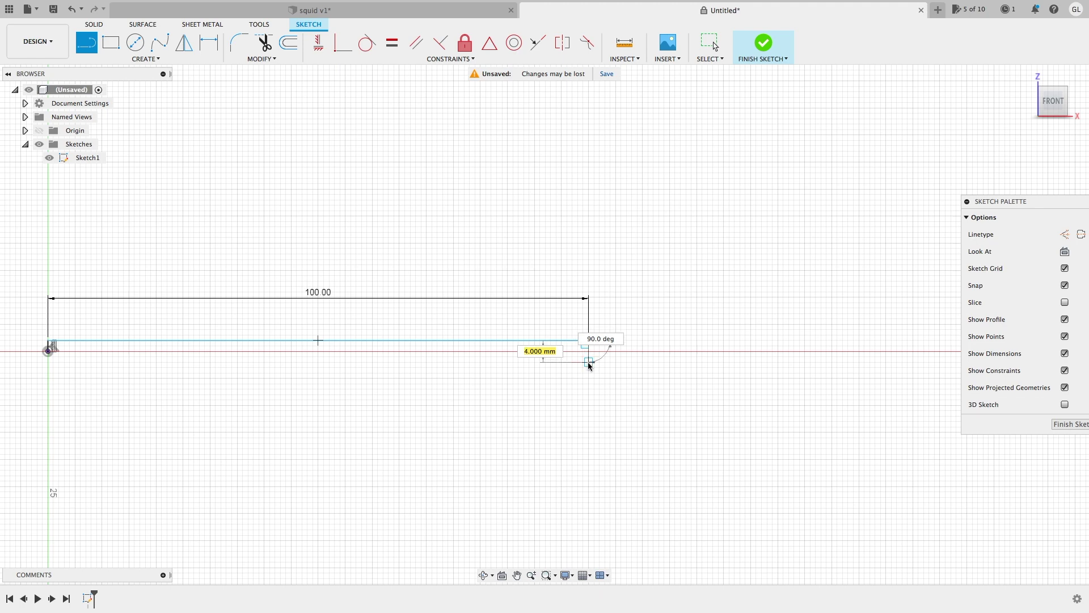
{"action": "left_click", "coordinate": [588, 362]}
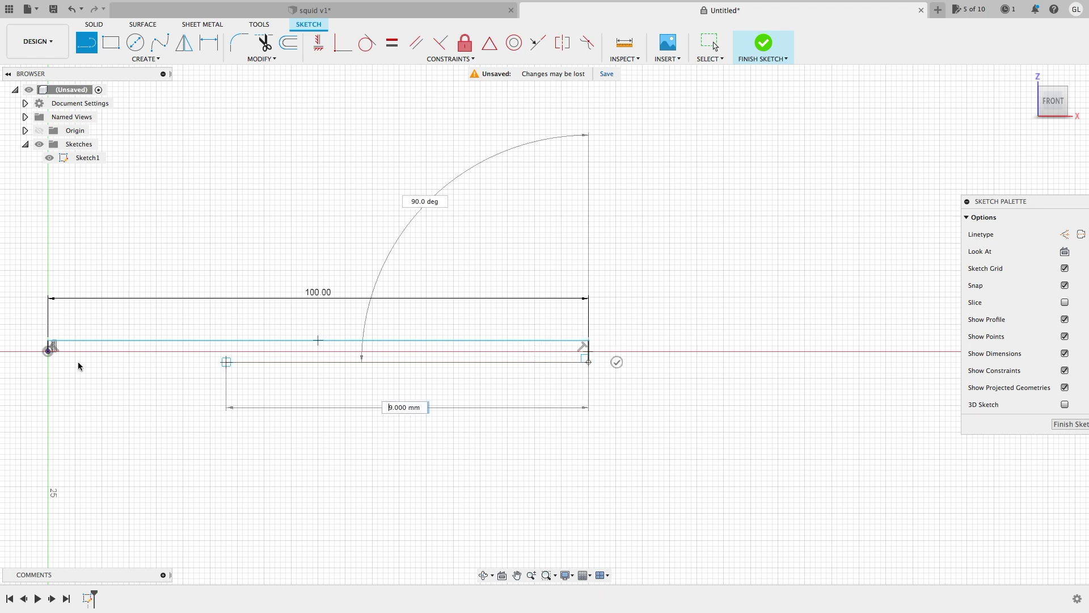
{"action": "left_click", "coordinate": [48, 361]}
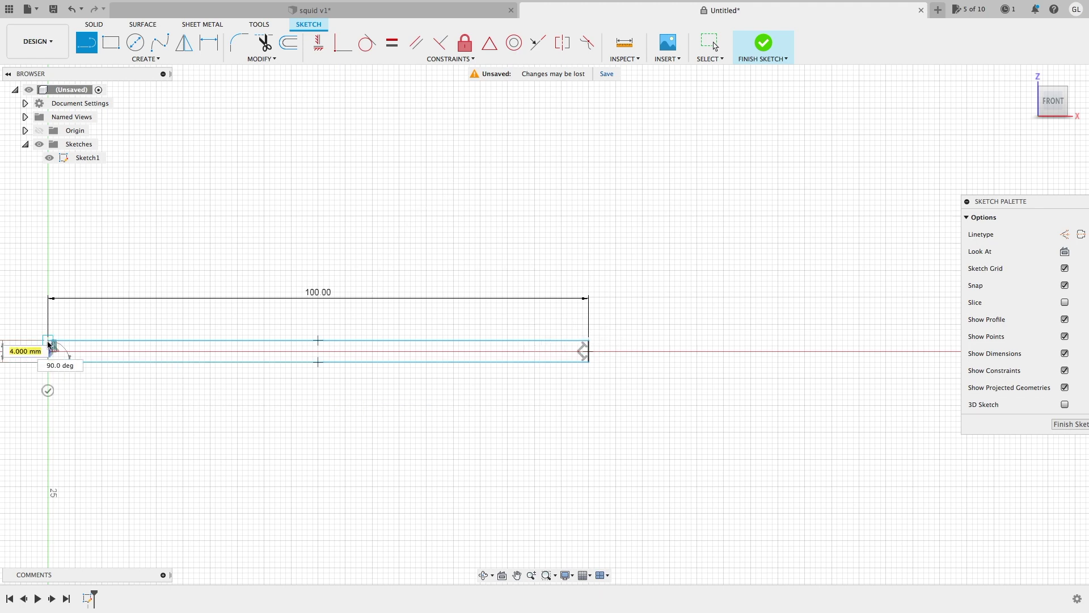
{"action": "left_click", "coordinate": [49, 341]}
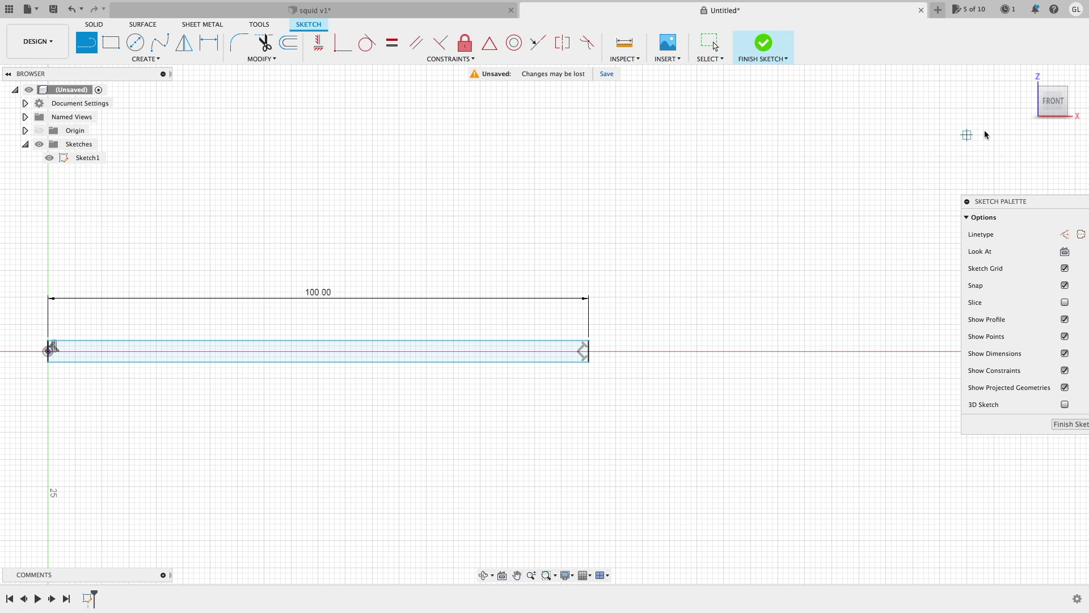
{"action": "left_click", "coordinate": [1029, 76]}
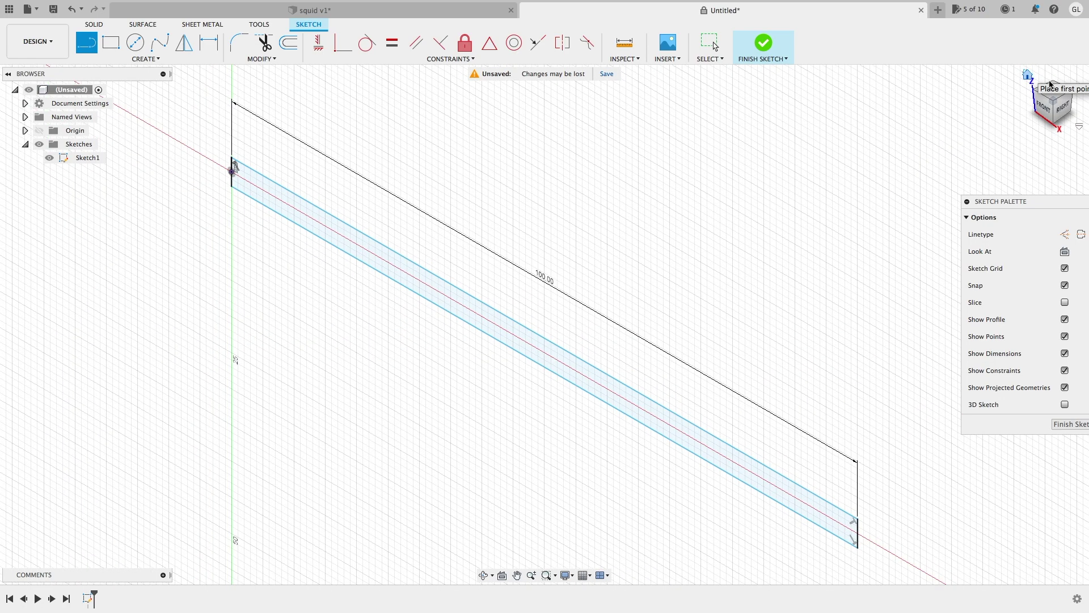
{"action": "left_click", "coordinate": [1044, 107]}
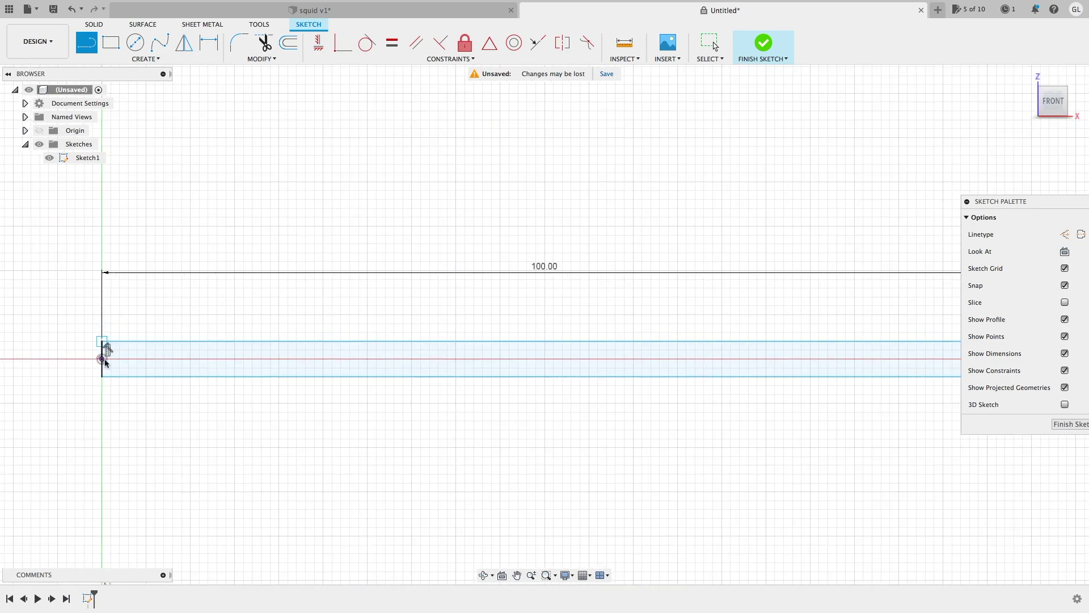
Split the rectangle lengthwise with a line from the origin to its right edge, then finish the sketch.
{"action": "left_click", "coordinate": [103, 360]}
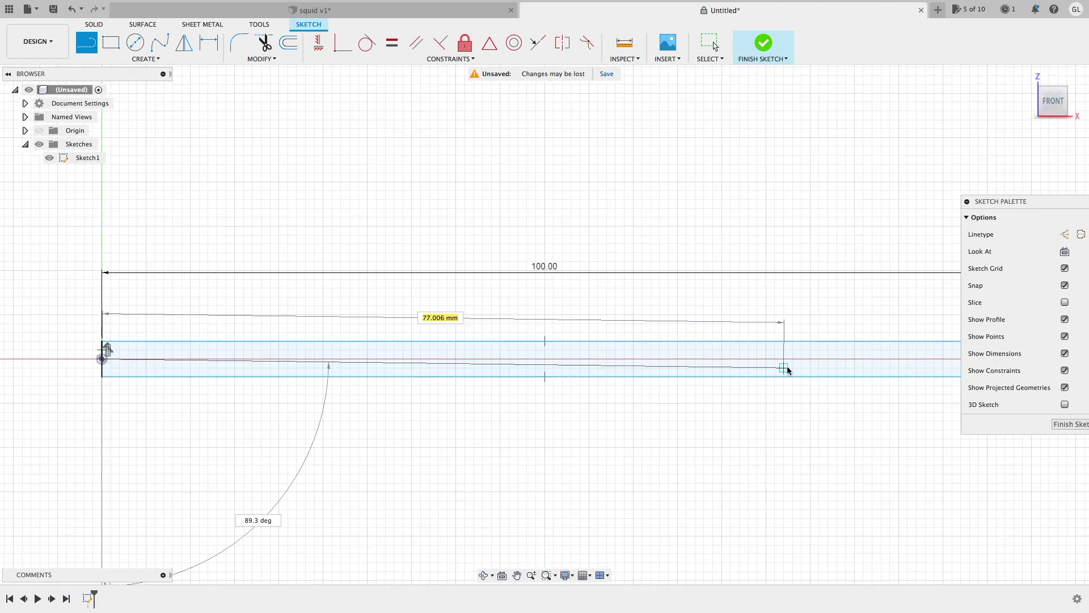
{"action": "scroll", "coordinate": [777, 368], "scroll_direction": "down", "scroll_amount": 3}
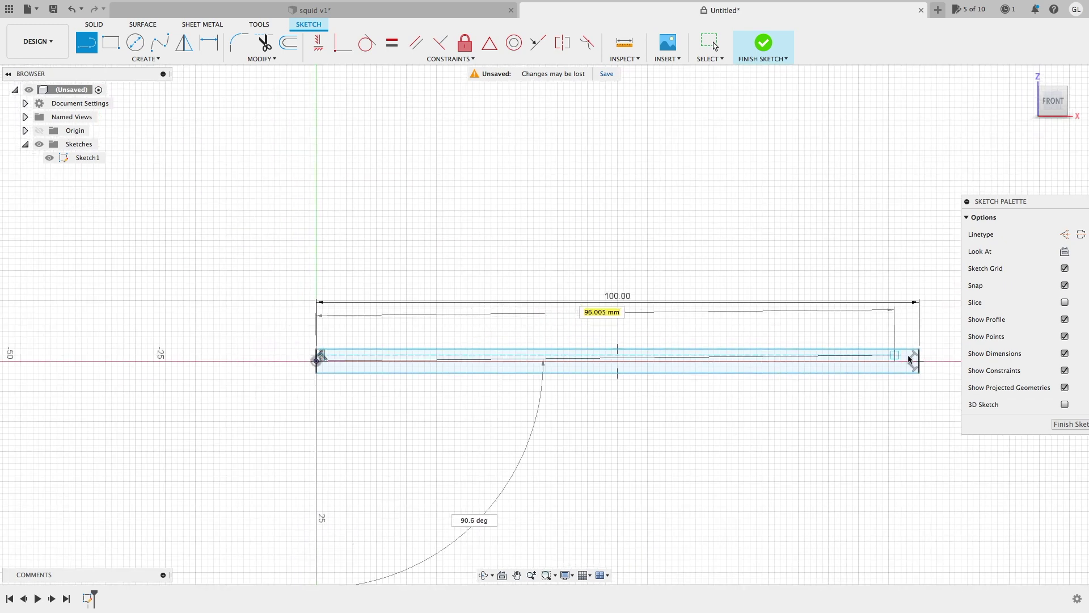
{"action": "double_click", "coordinate": [913, 362]}
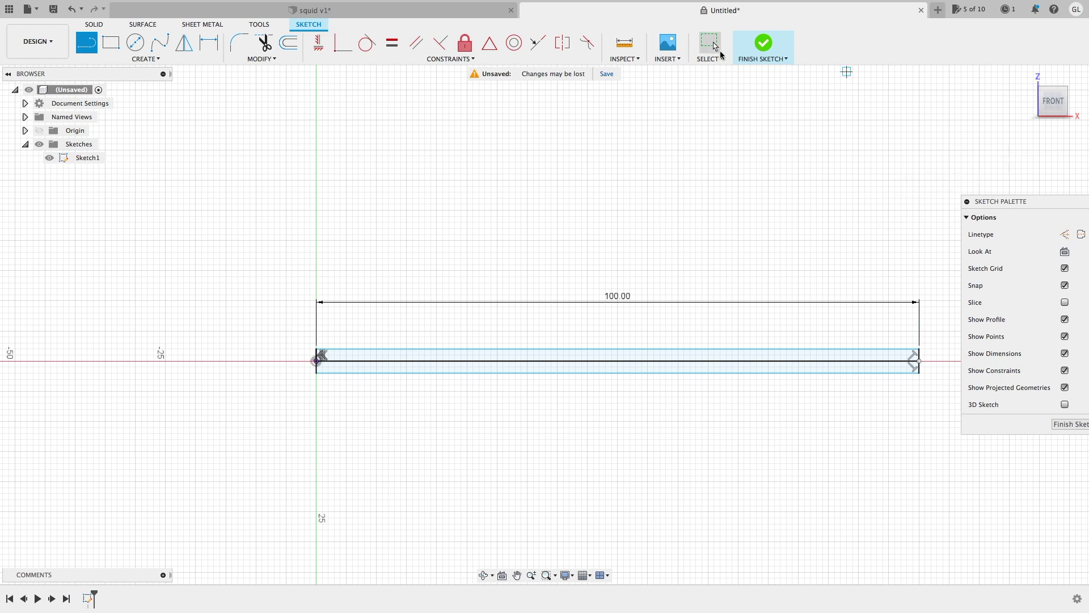
{"action": "left_click", "coordinate": [764, 43]}
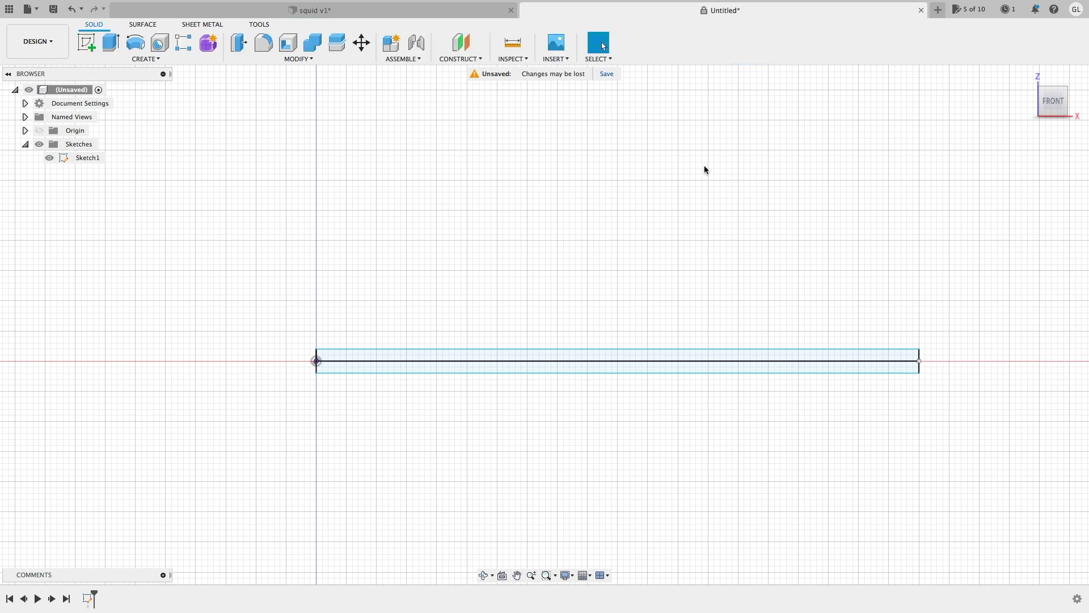
Create a construction plane offset 25 mm from the XZ plane.
{"action": "left_click", "coordinate": [473, 60]}
{"action": "left_click", "coordinate": [460, 75]}
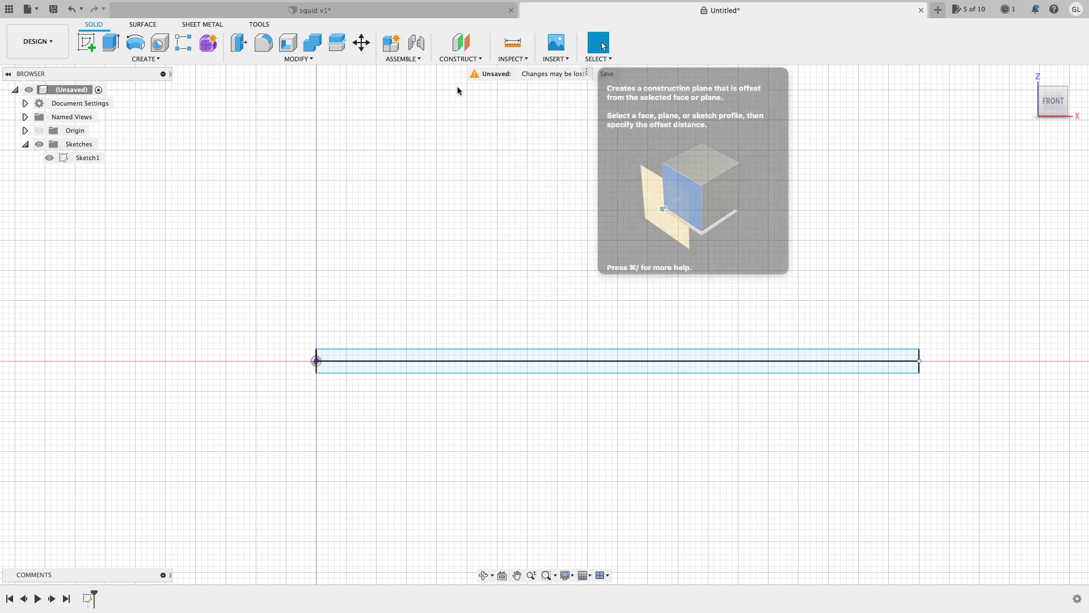
{"action": "left_click", "coordinate": [352, 333]}
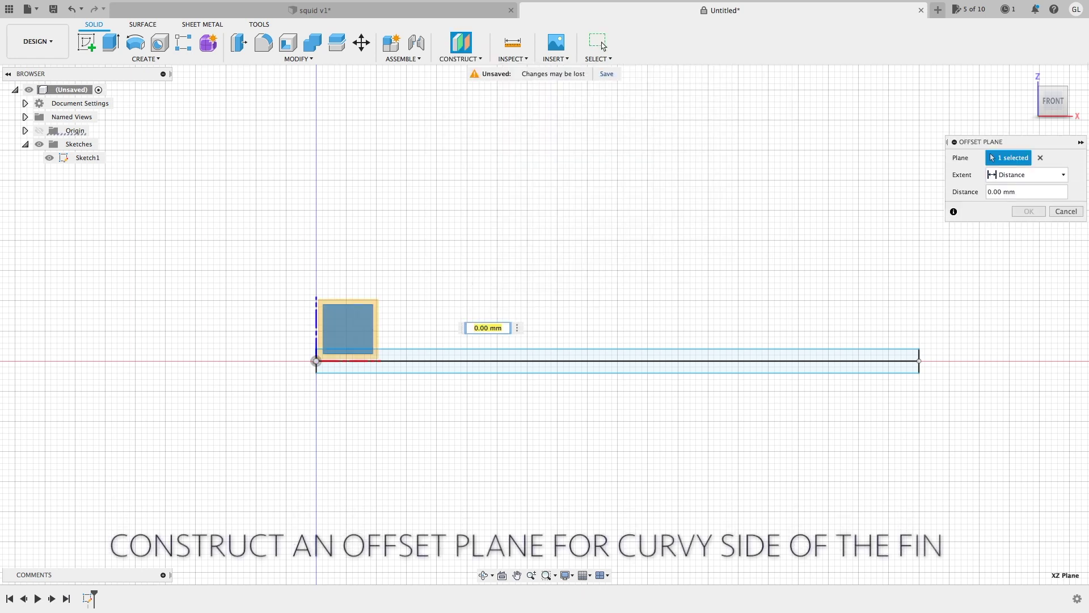
{"action": "left_click", "coordinate": [1027, 74]}
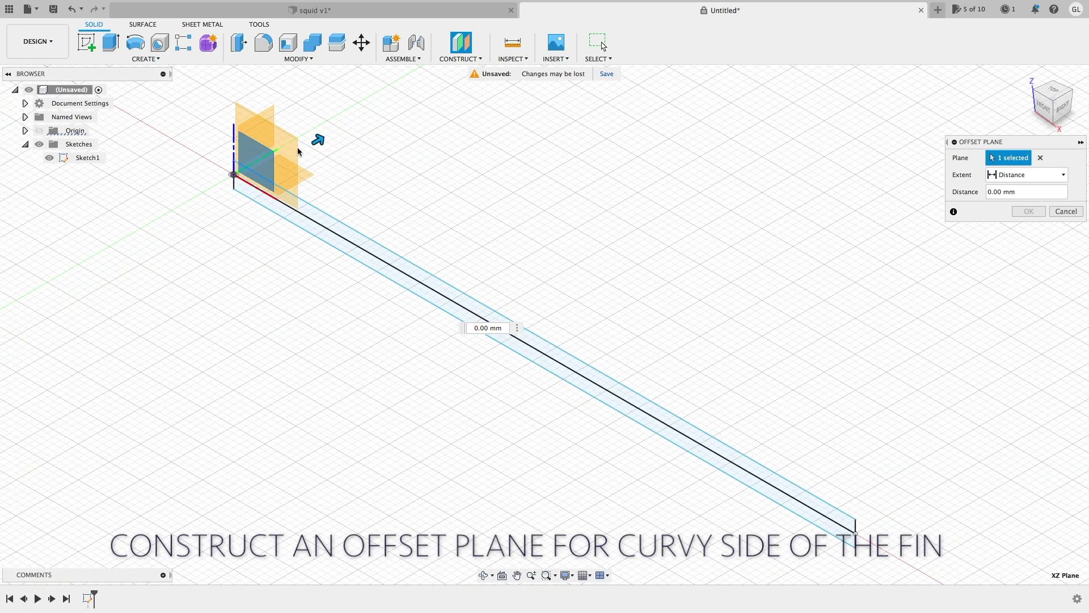
{"action": "left_click_drag", "start_coordinate": [320, 140], "coordinate": [500, 92]}
{"action": "left_click", "coordinate": [957, 205]}
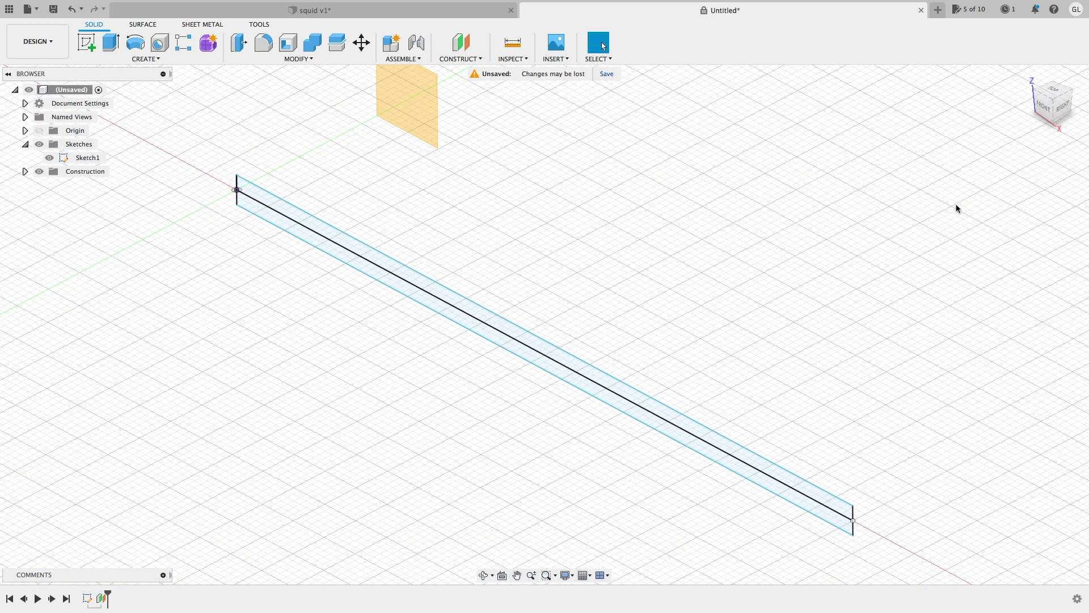
{"action": "left_click", "coordinate": [88, 44]}
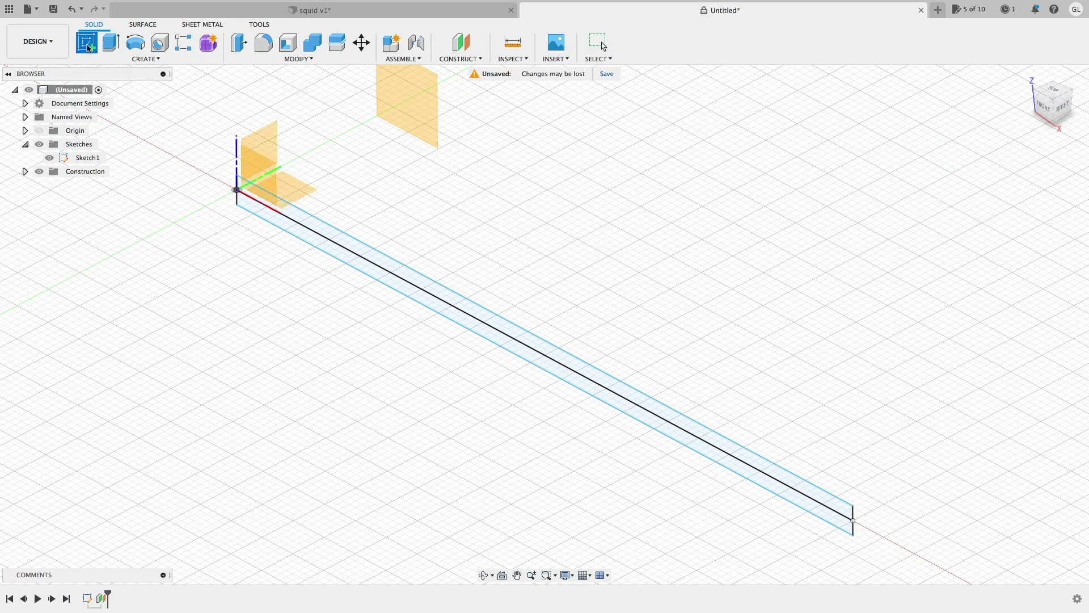
Start Sketch2 on the offset plane and pan to show the block's left end.
{"action": "left_click", "coordinate": [413, 116]}
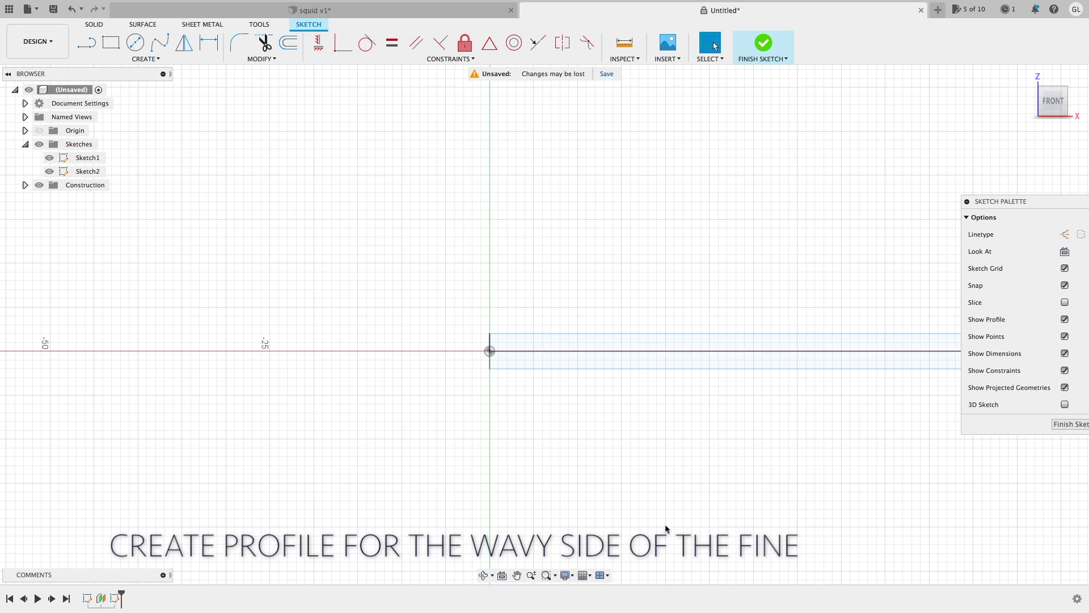
{"action": "left_click", "coordinate": [516, 575]}
{"action": "left_click_drag", "start_coordinate": [739, 431], "coordinate": [464, 441]}
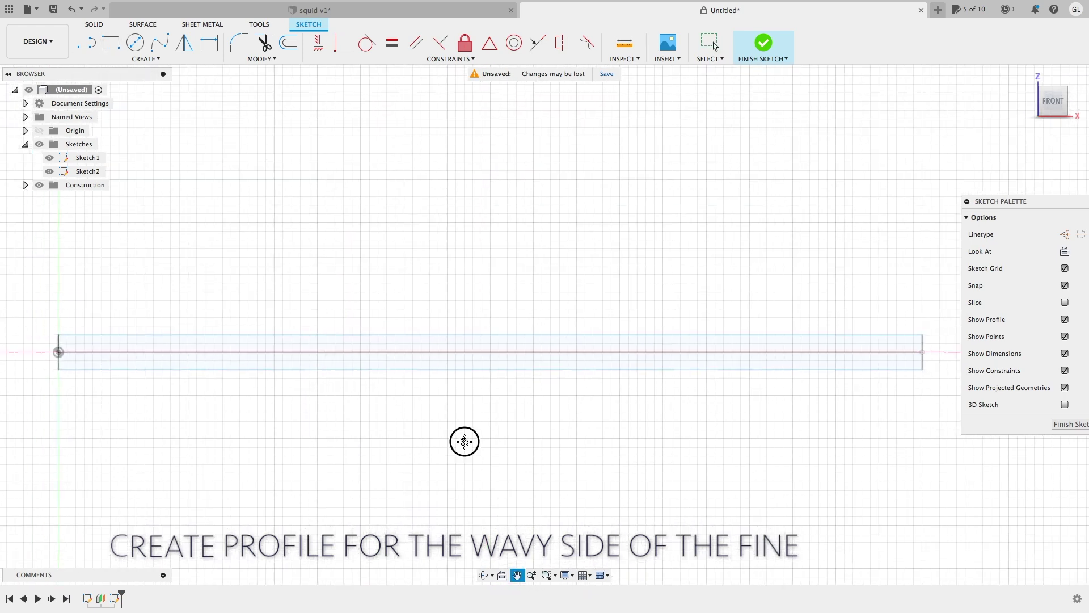
Draw a wavy fit-point spline with two crests and a trough, spanning past both block ends.
{"action": "left_click", "coordinate": [160, 42]}
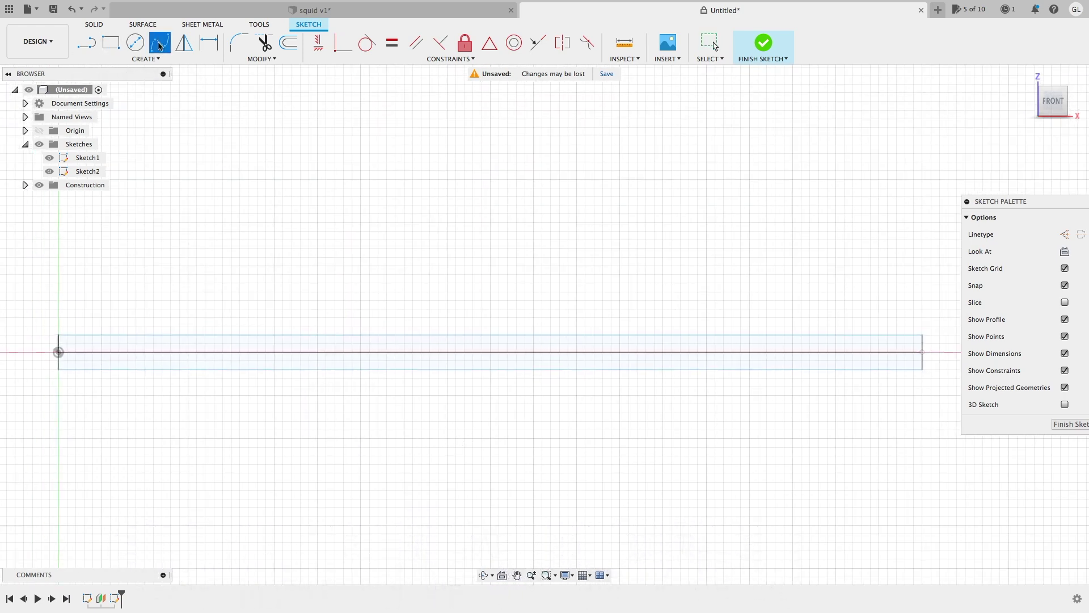
{"action": "left_click", "coordinate": [15, 369]}
{"action": "left_click", "coordinate": [59, 353]}
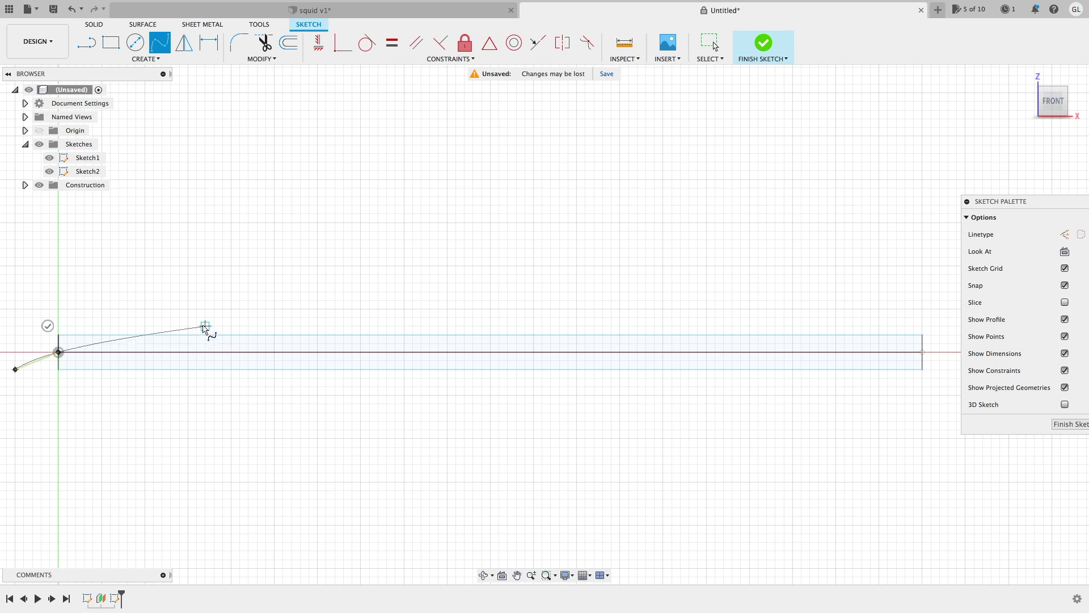
{"action": "left_click", "coordinate": [171, 300]}
{"action": "left_click", "coordinate": [317, 300]}
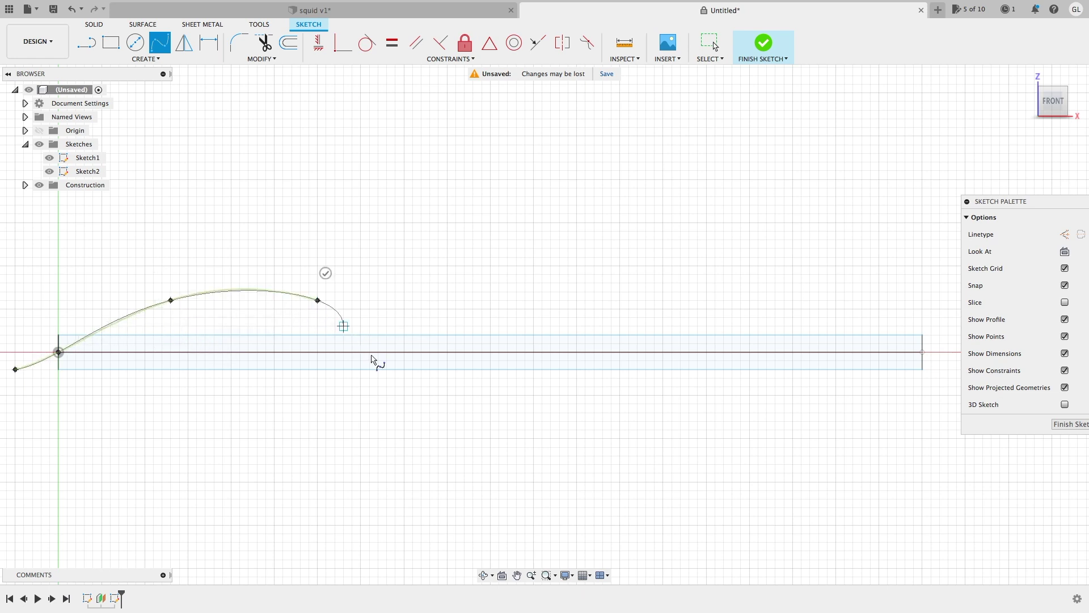
{"action": "left_click", "coordinate": [447, 421]}
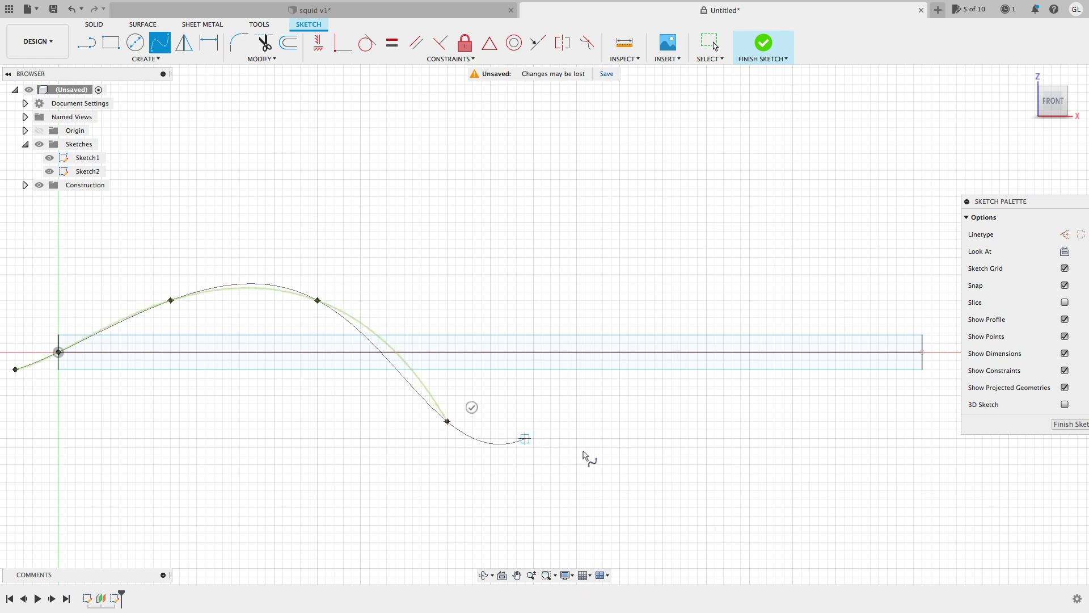
{"action": "left_click", "coordinate": [638, 456]}
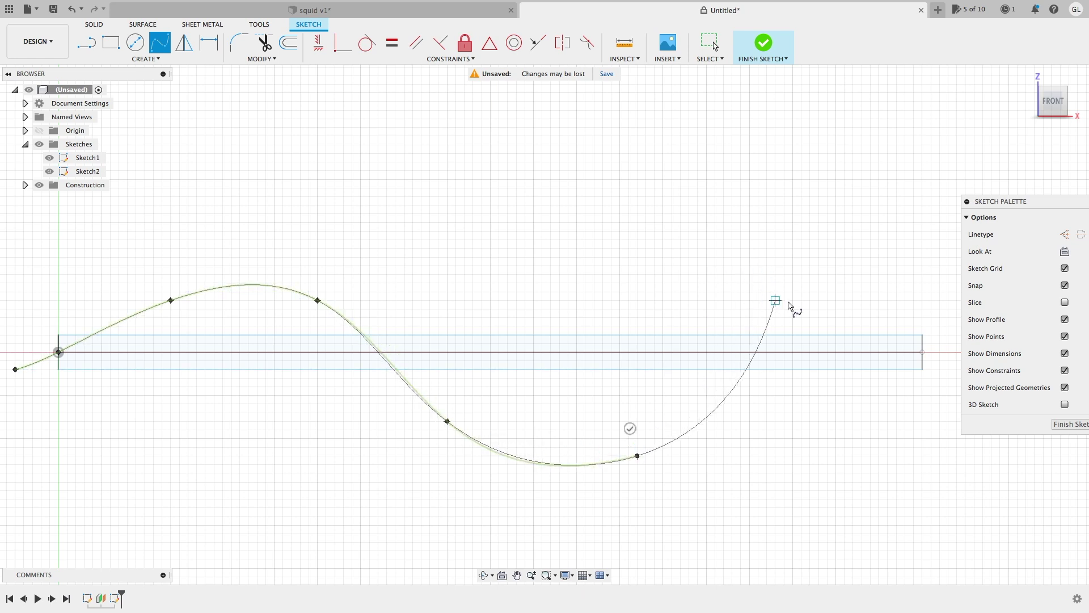
{"action": "left_click", "coordinate": [827, 308]}
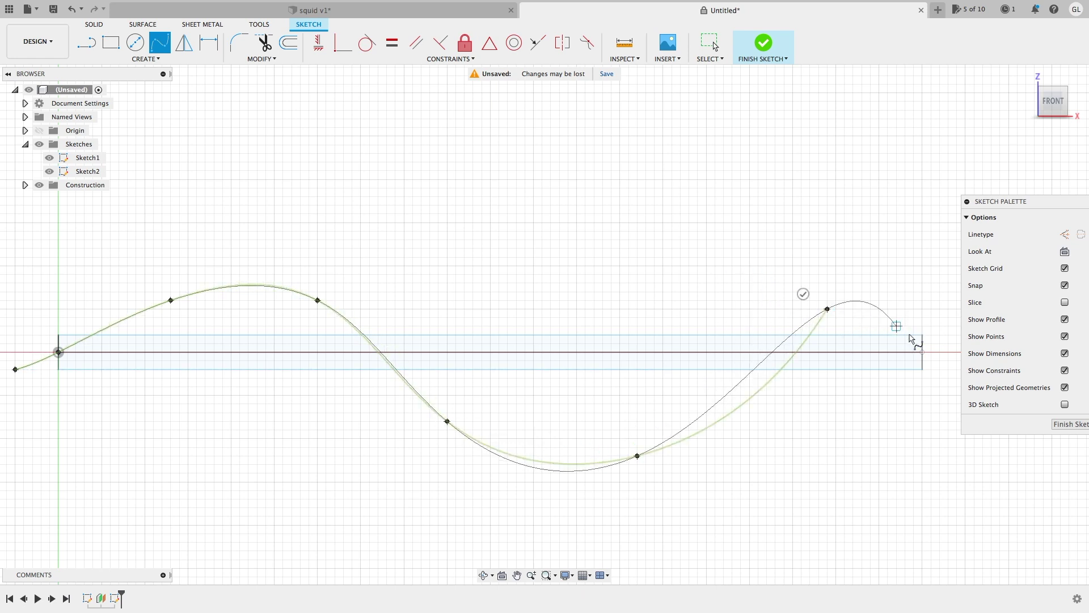
{"action": "left_click", "coordinate": [922, 351]}
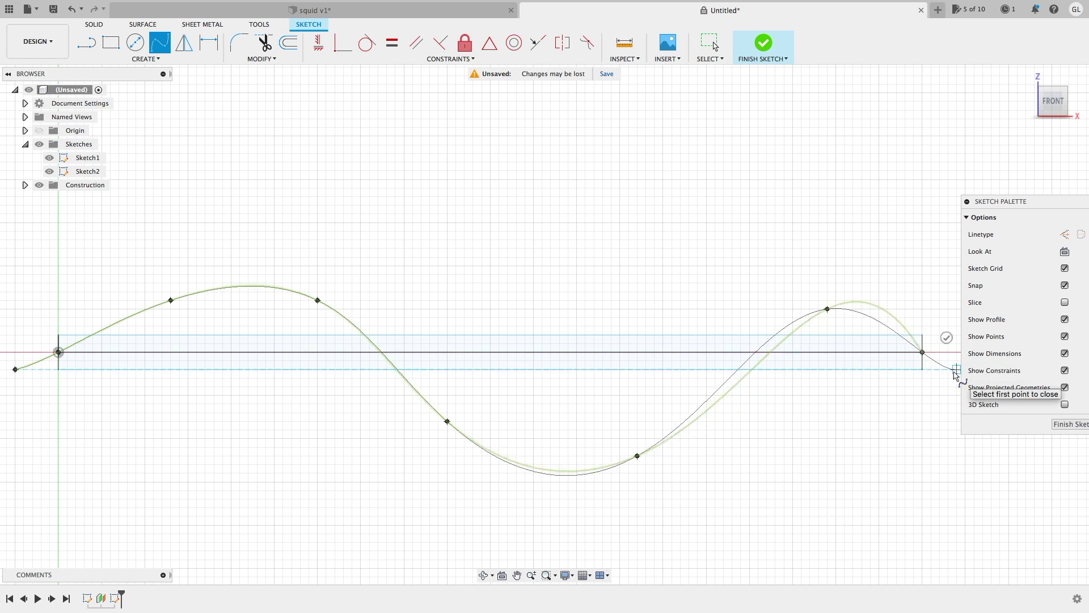
{"action": "left_click", "coordinate": [957, 369]}
{"action": "left_click", "coordinate": [954, 341]}
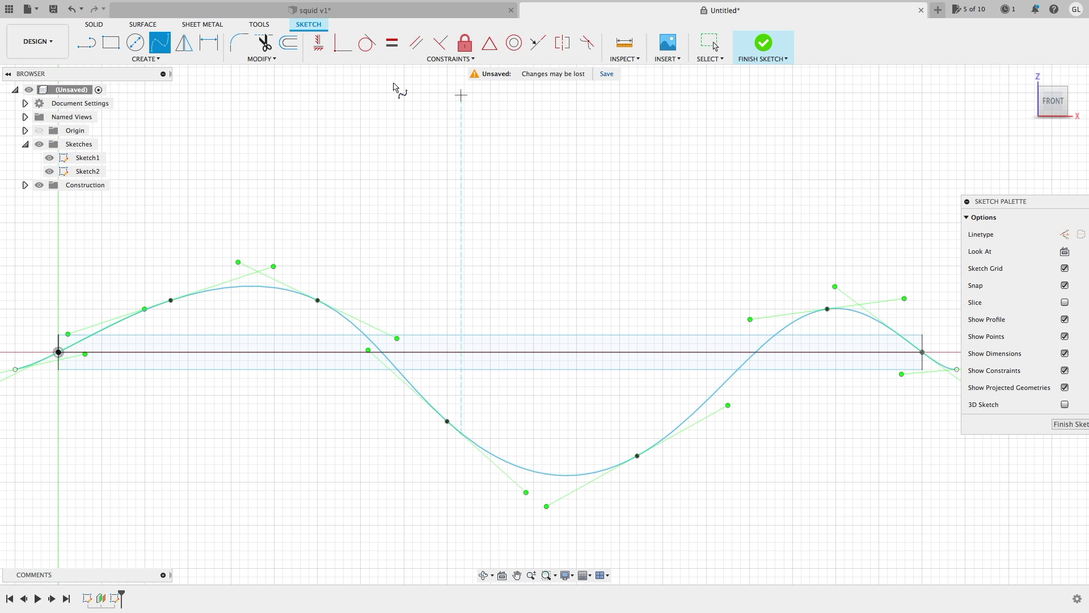
{"action": "left_click", "coordinate": [288, 50]}
Offset the wavy spline by 2 mm and by -2 mm to get curves on both sides.
{"action": "left_click", "coordinate": [259, 286]}
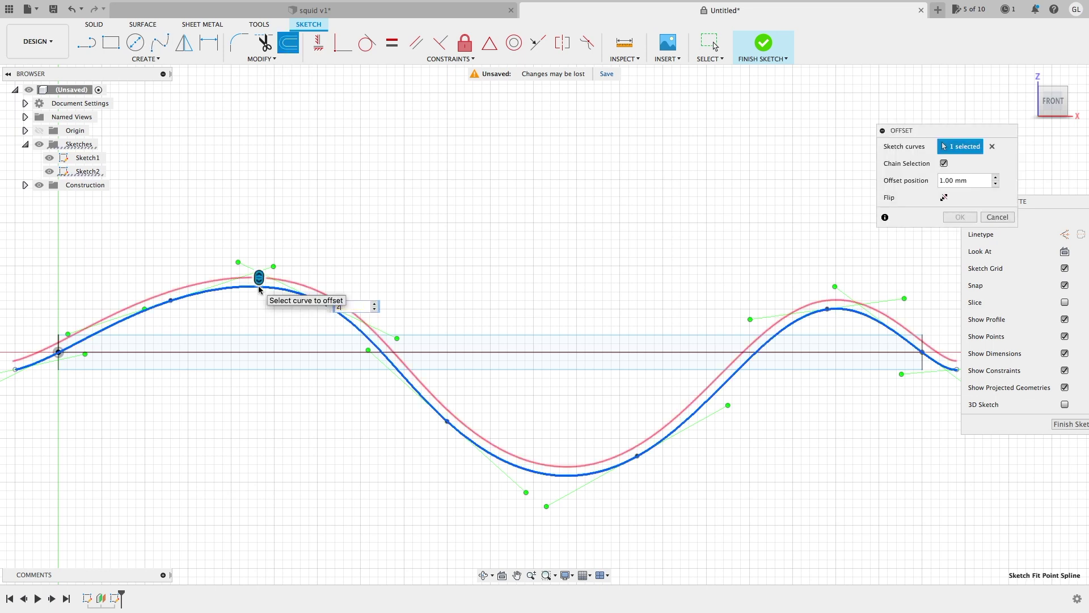
{"action": "type", "text": "2"}
{"action": "key", "text": "Return"}
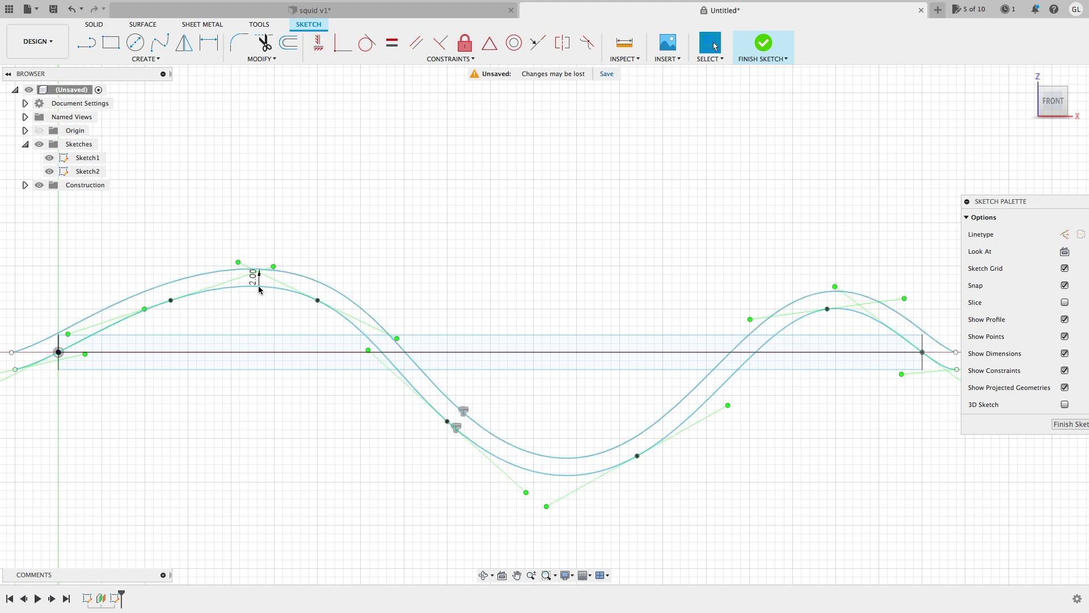
{"action": "key", "text": "o"}
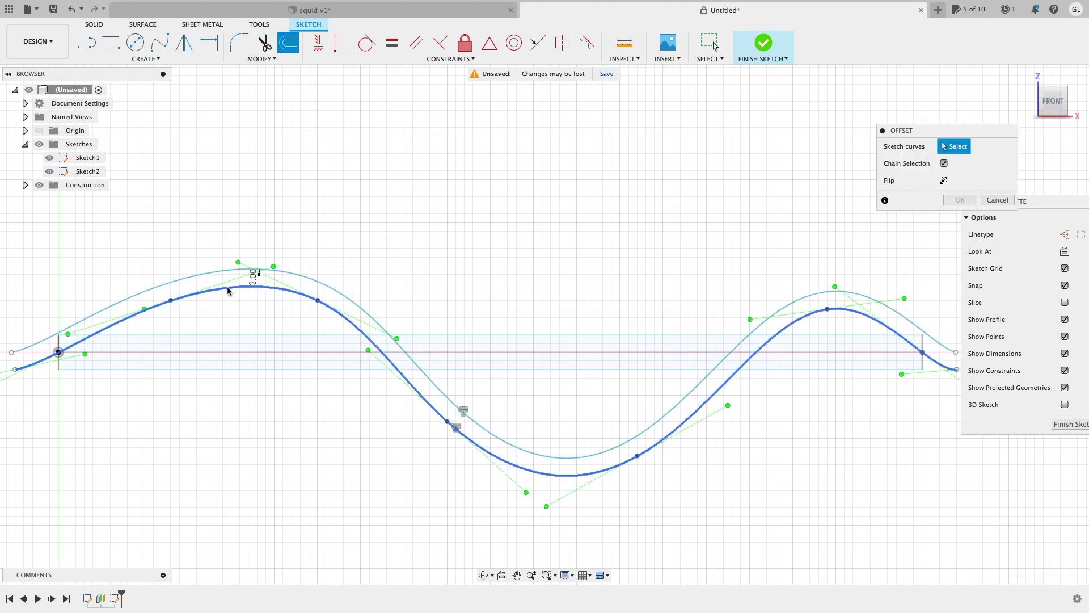
{"action": "left_click", "coordinate": [228, 290]}
{"action": "type", "text": "-"}
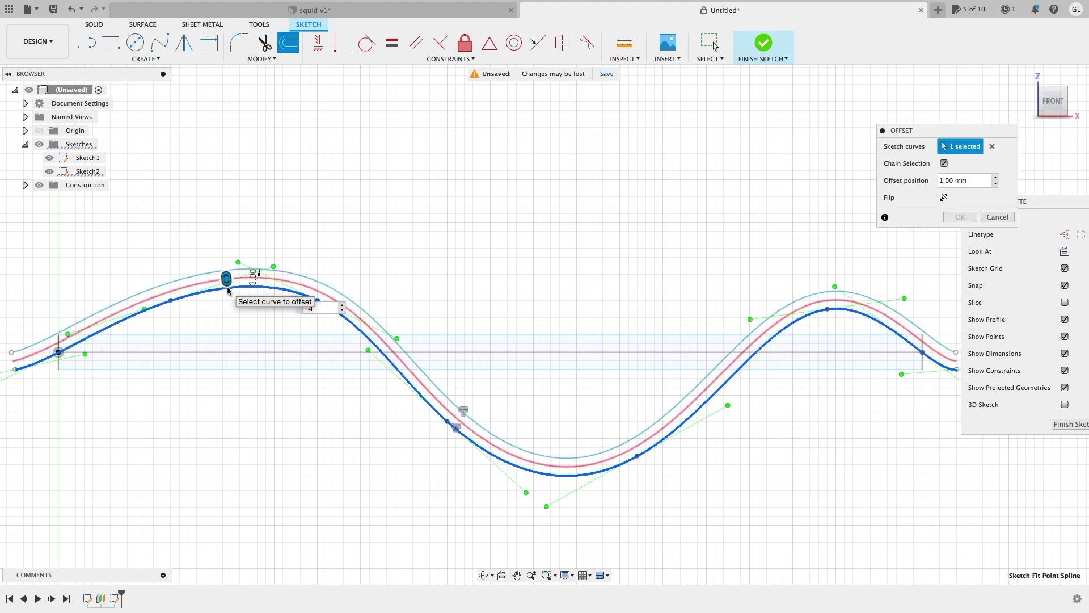
{"action": "type", "text": "2"}
{"action": "key", "text": "Return"}
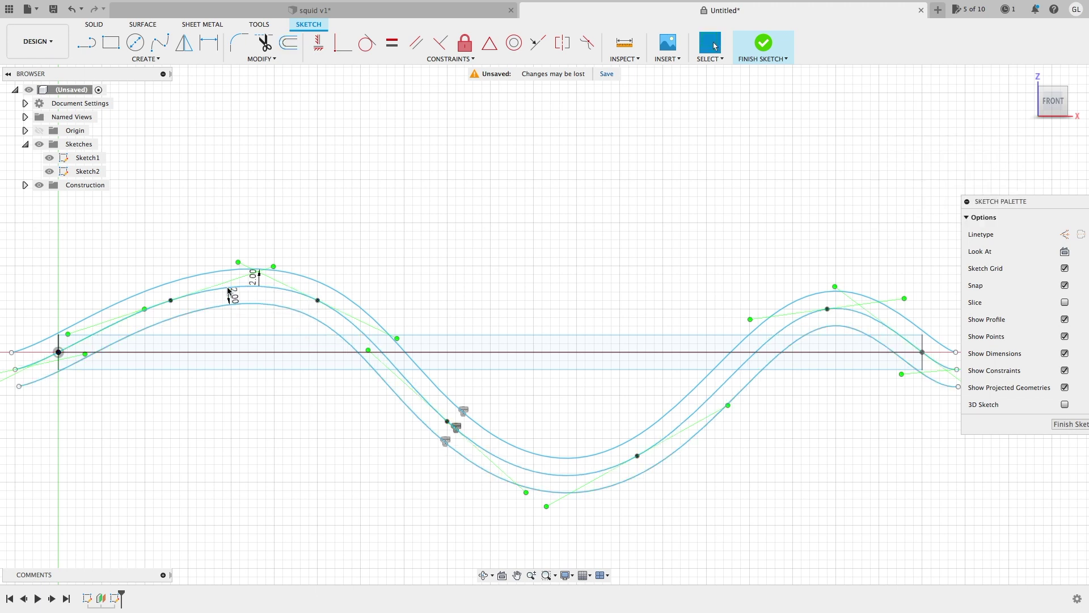
{"action": "left_click", "coordinate": [90, 46]}
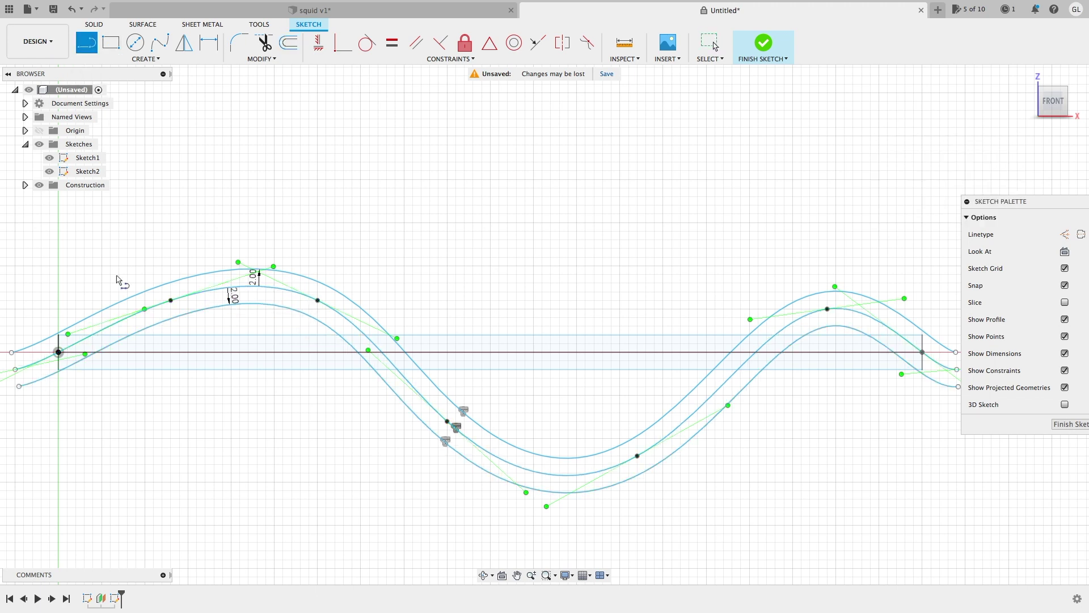
Draw vertical lines at the left and right block ends across the offsets, then finish Sketch2.
{"action": "left_click", "coordinate": [58, 309]}
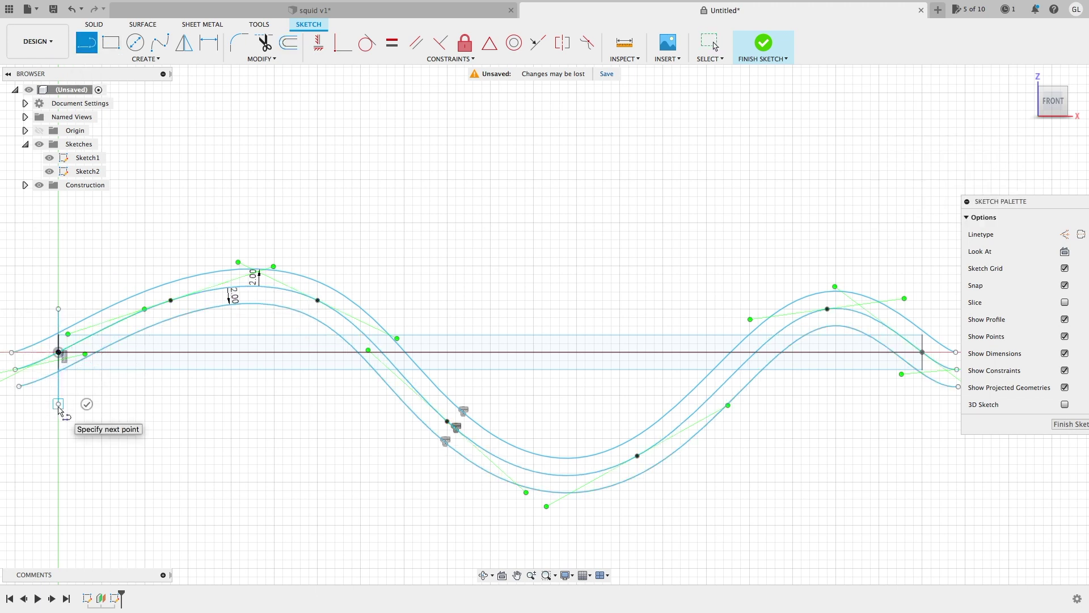
{"action": "left_click", "coordinate": [85, 404]}
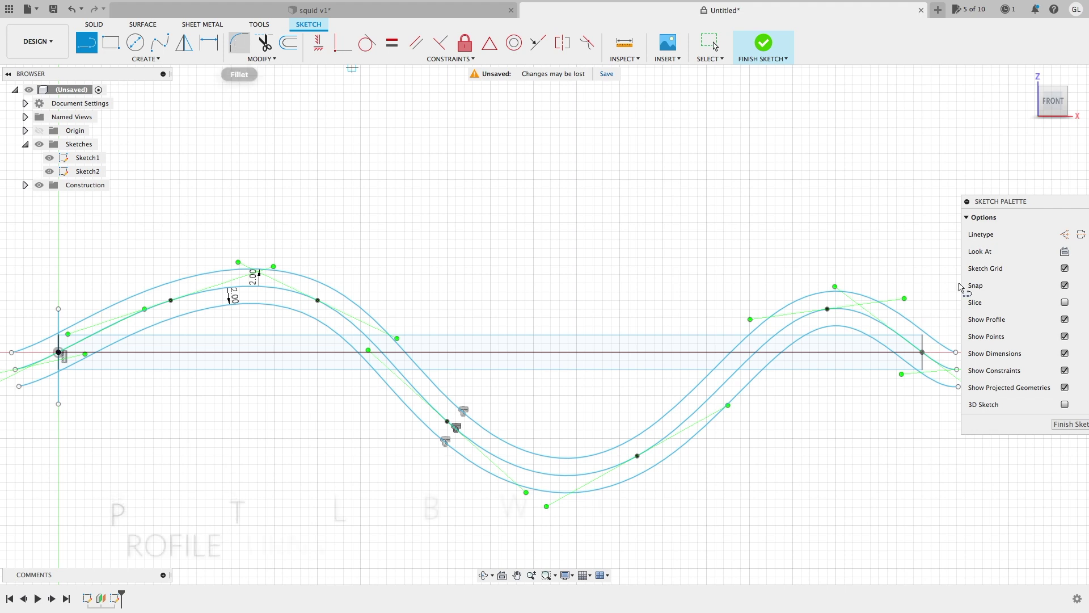
{"action": "left_click", "coordinate": [922, 308]}
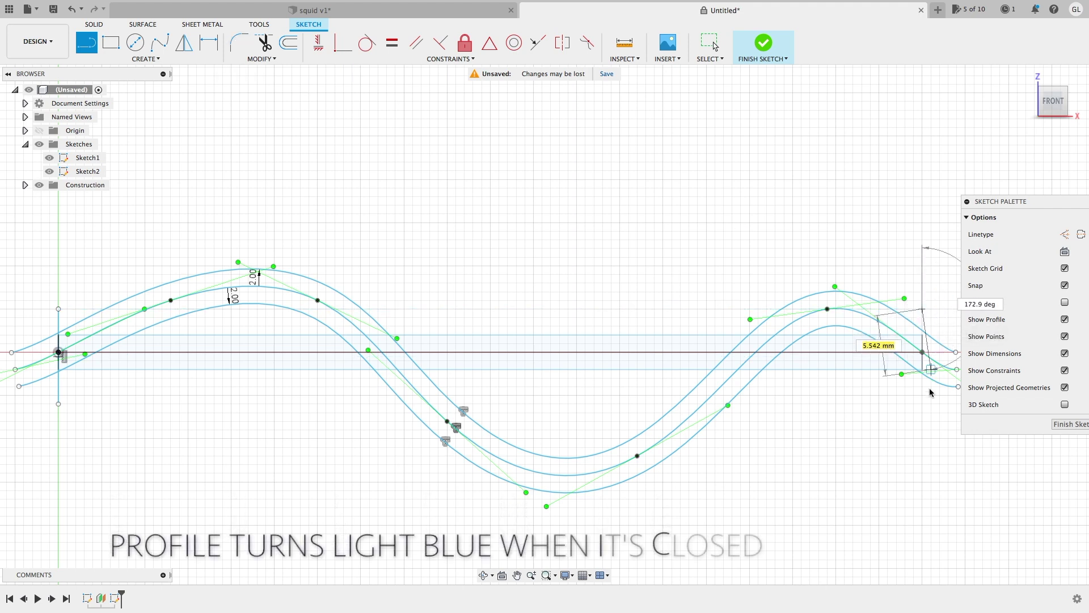
{"action": "left_click", "coordinate": [922, 403]}
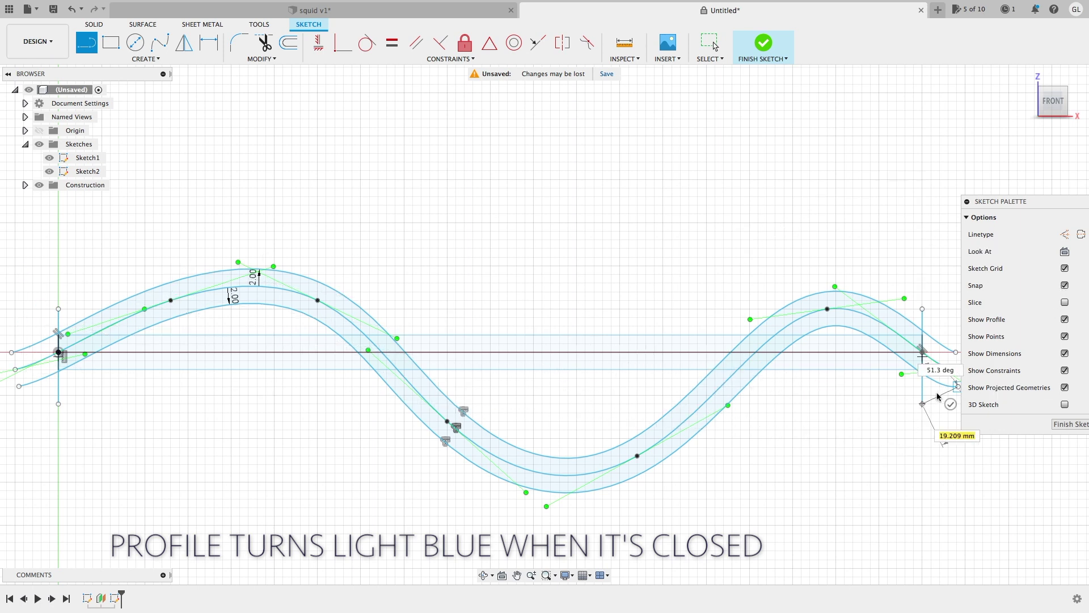
{"action": "left_click", "coordinate": [923, 405]}
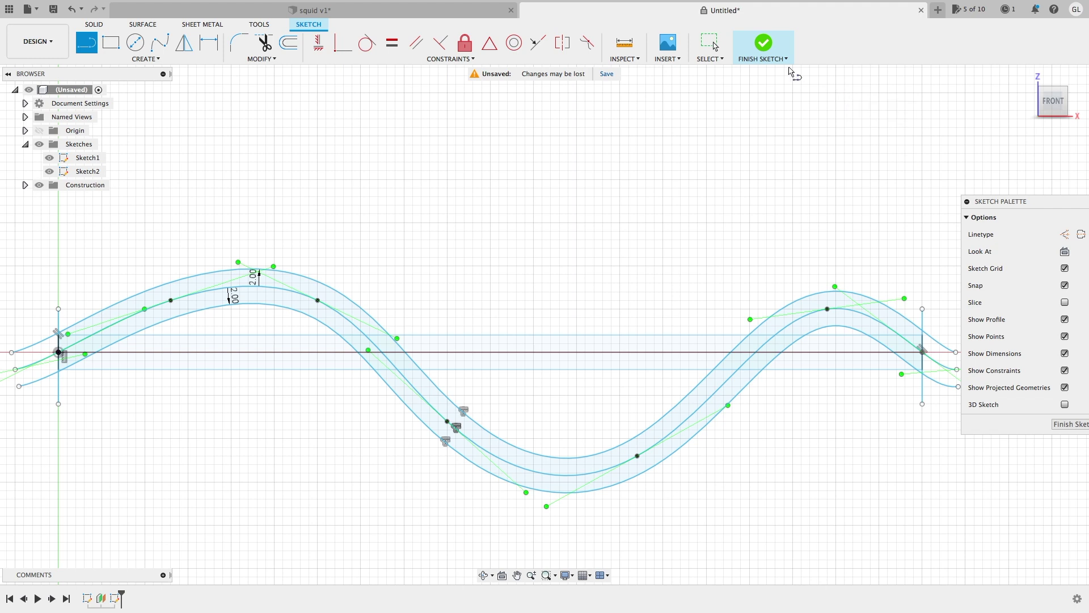
{"action": "left_click", "coordinate": [763, 44]}
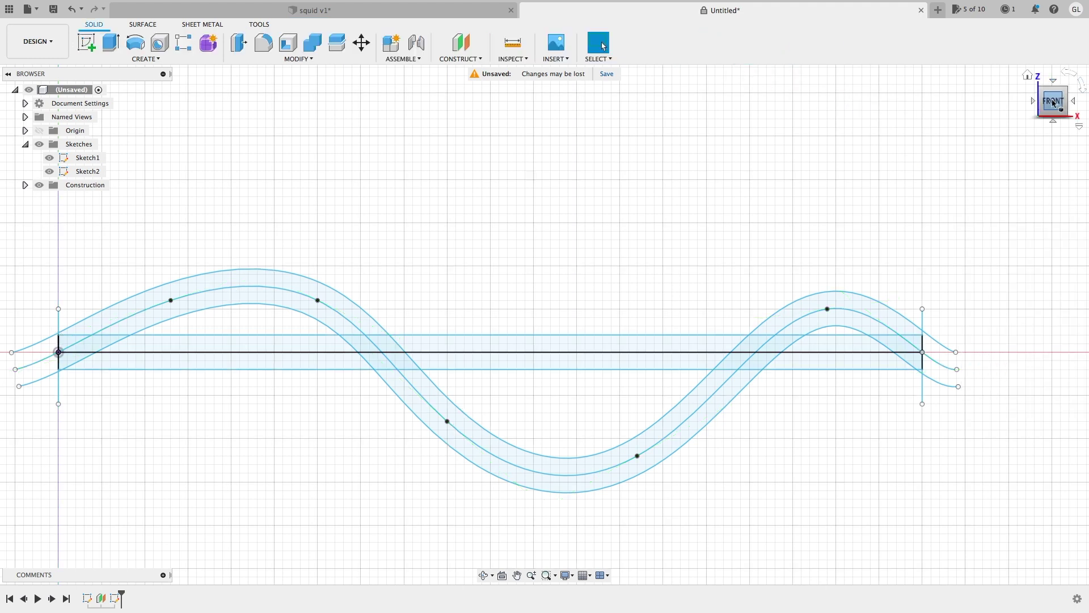
Start extruding both rectangle halves, then cancel the extrusion.
{"action": "left_click", "coordinate": [111, 46]}
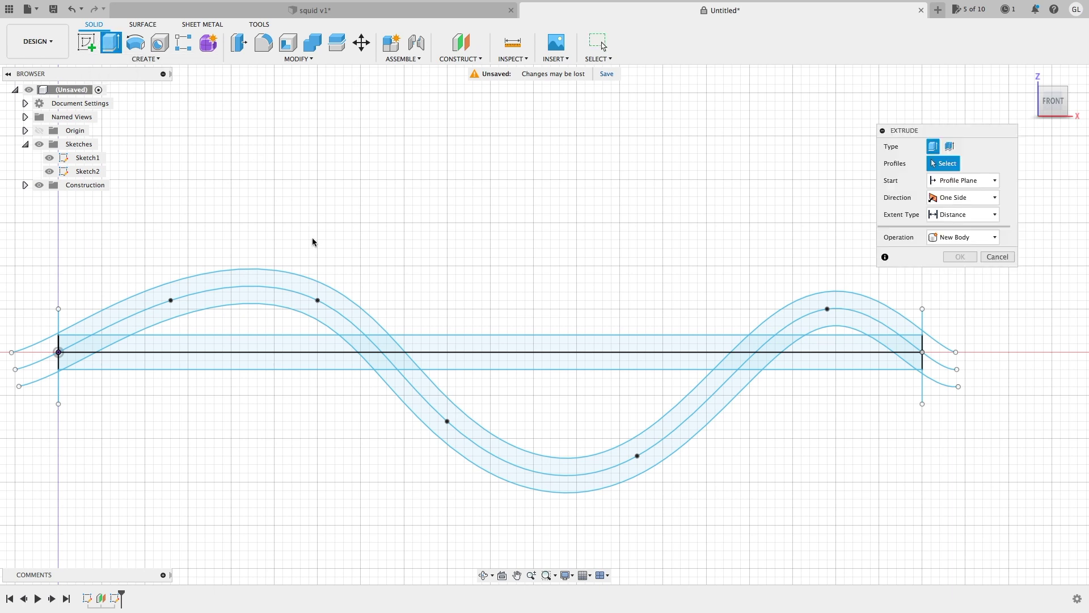
{"action": "left_click", "coordinate": [275, 341]}
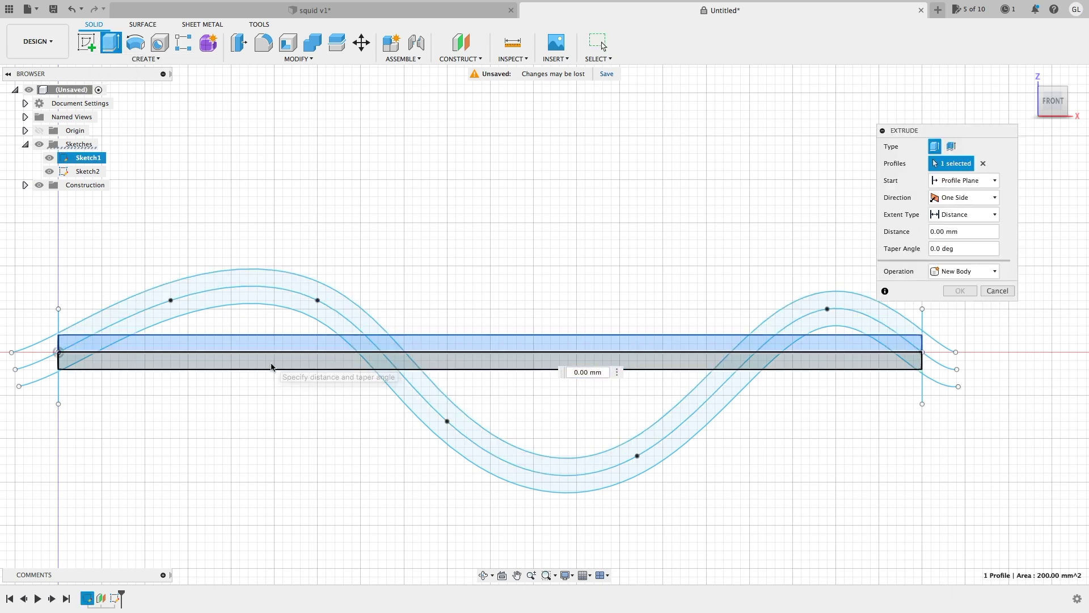
{"action": "left_click", "coordinate": [278, 366]}
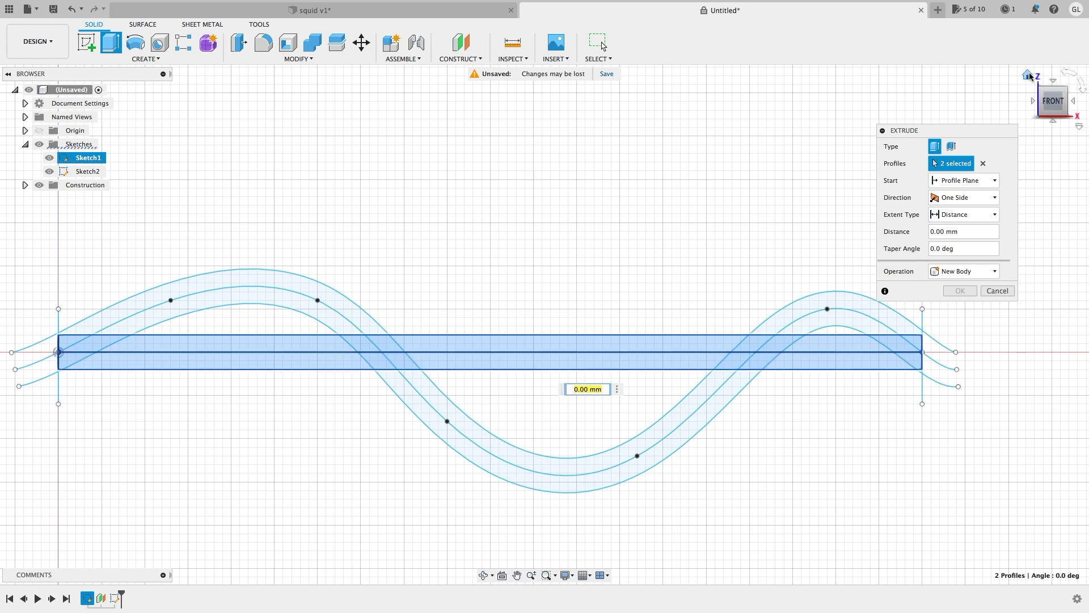
{"action": "left_click", "coordinate": [1028, 76]}
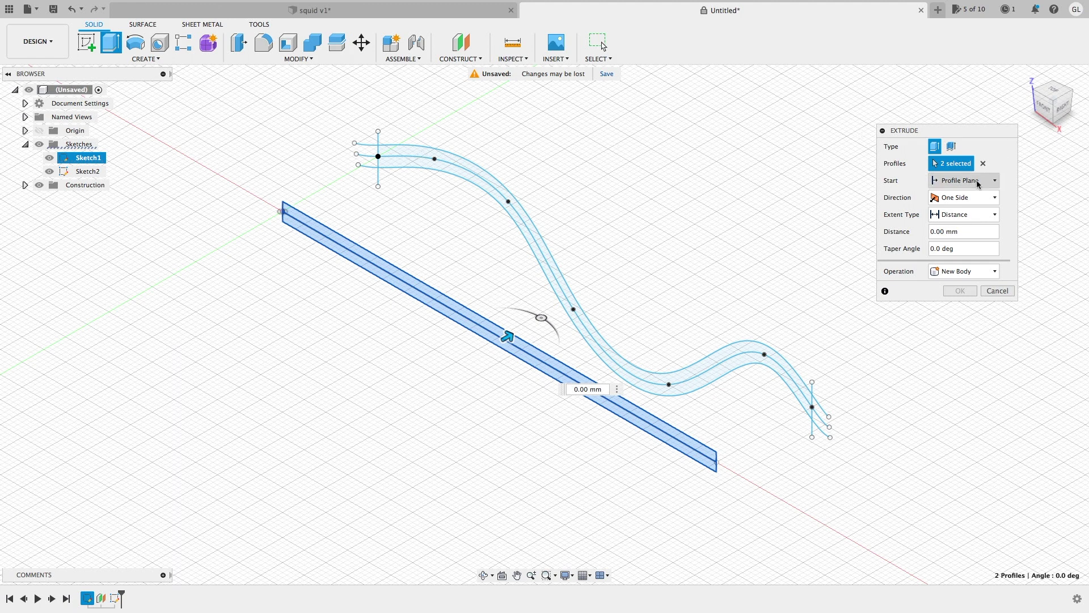
{"action": "left_click", "coordinate": [997, 291]}
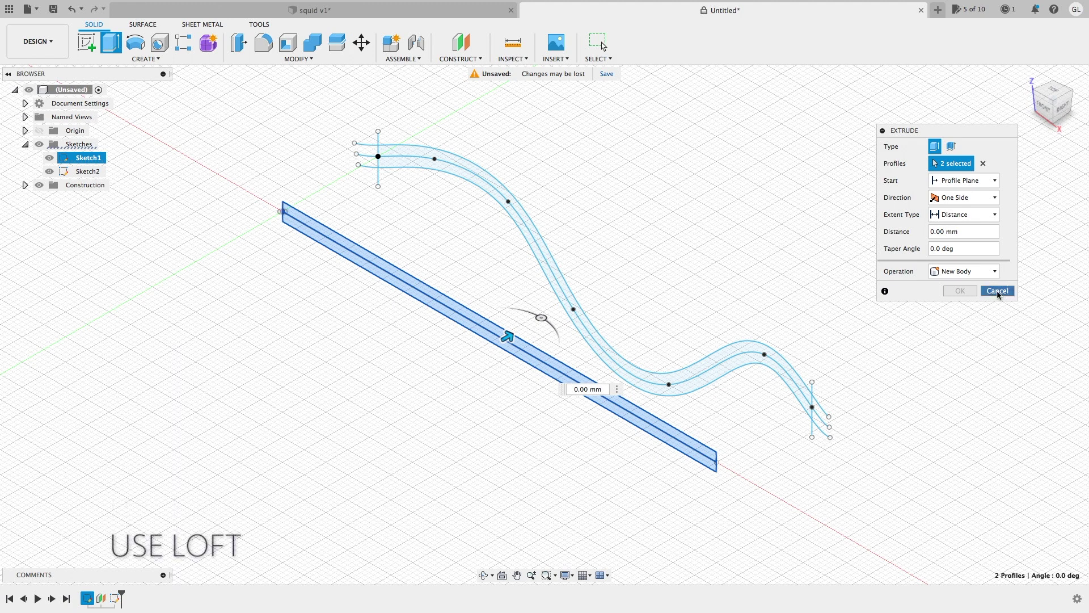
{"action": "left_click", "coordinate": [153, 60]}
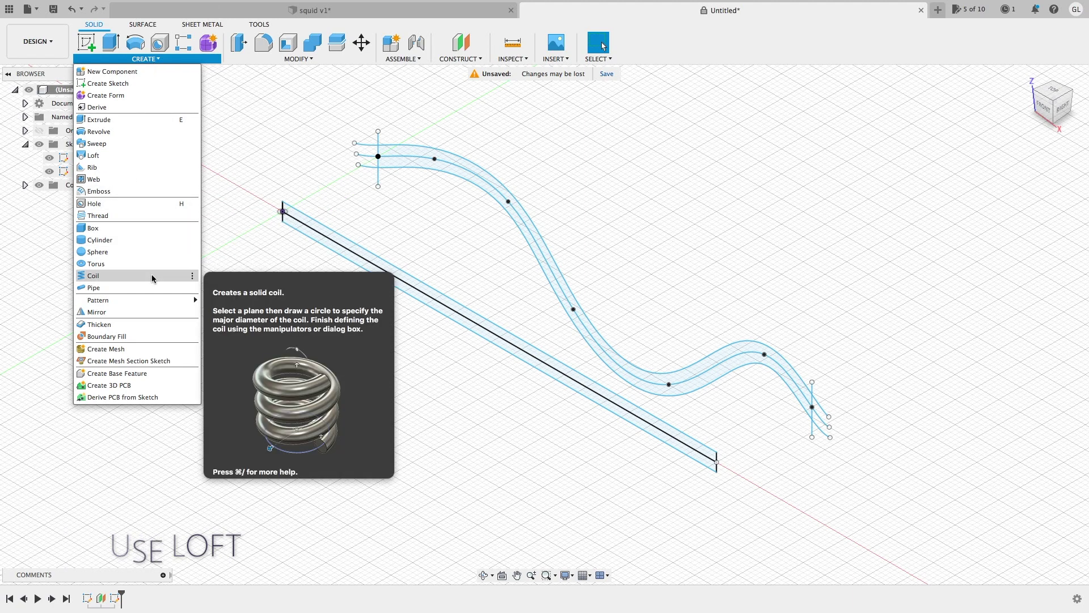
Loft from the flat strip profile to the S-curve band profile, creating fin body Body1.
{"action": "left_click", "coordinate": [127, 156]}
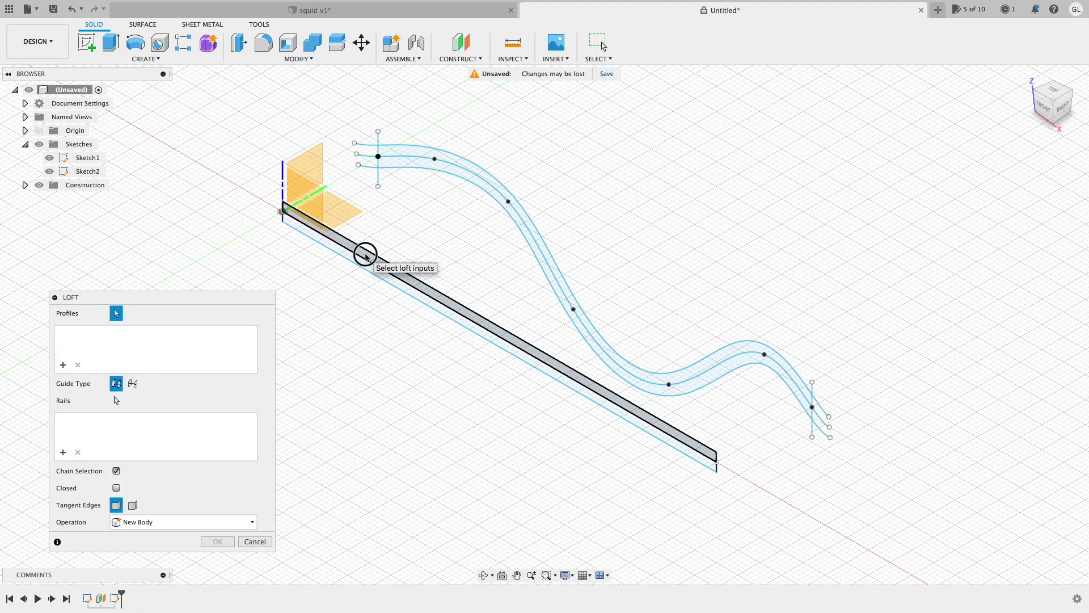
{"action": "left_click", "coordinate": [365, 257]}
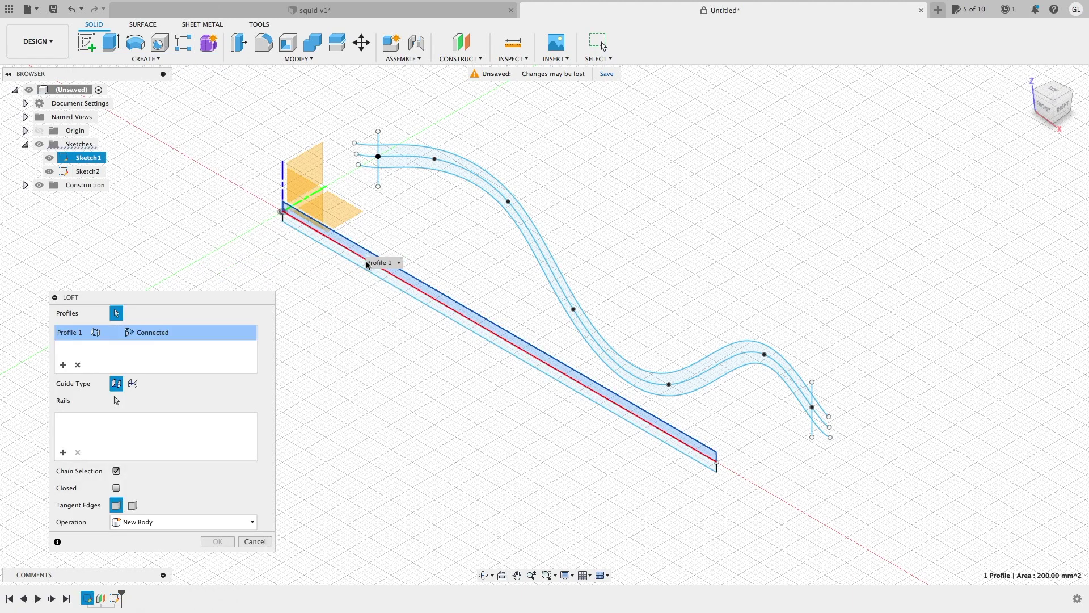
{"action": "left_click", "coordinate": [362, 258]}
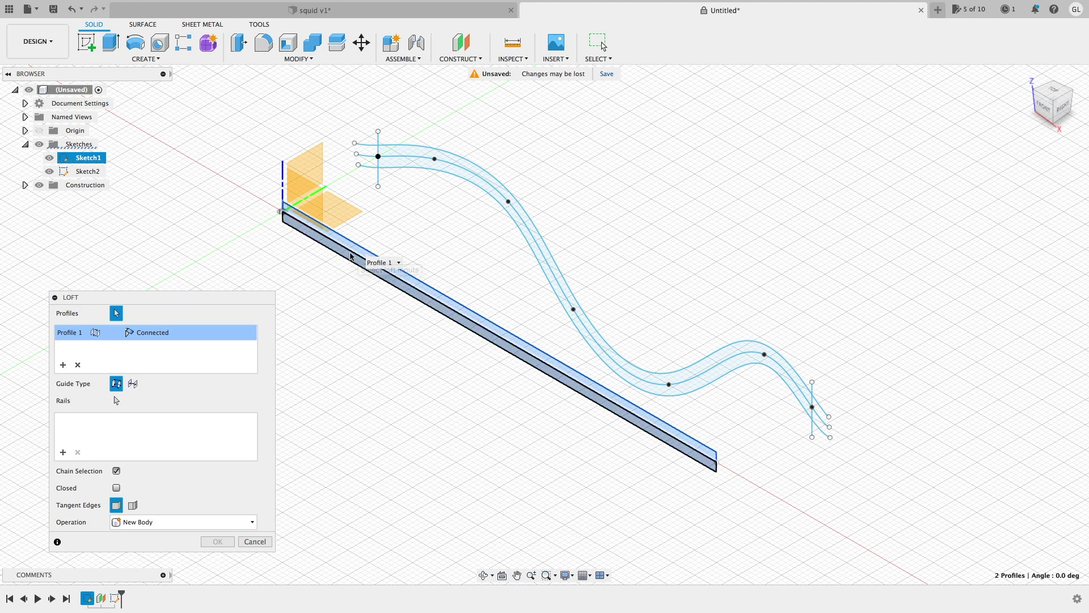
{"action": "left_click", "coordinate": [351, 254]}
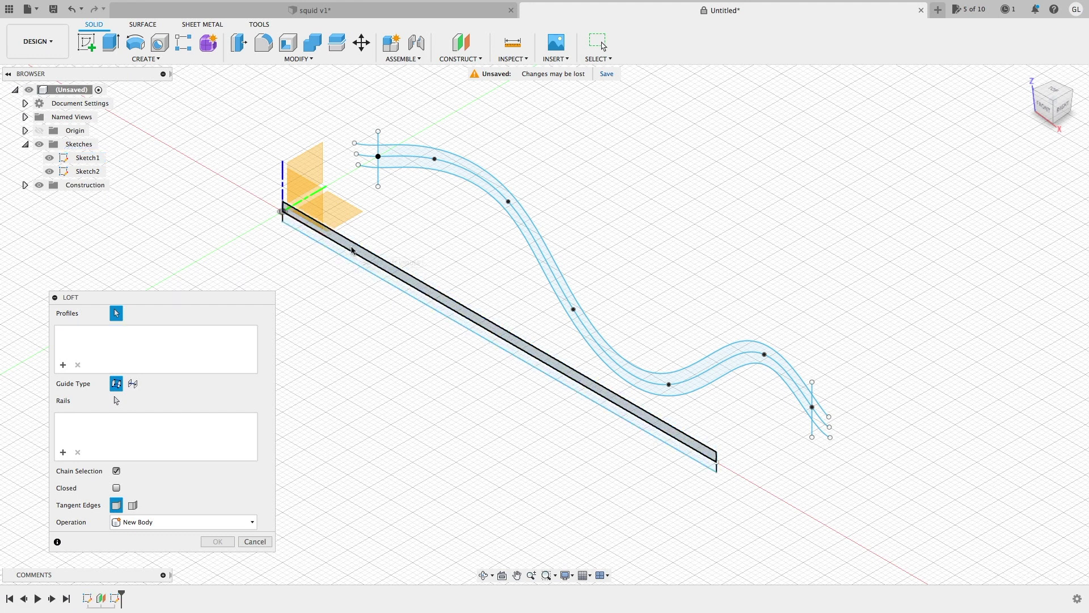
{"action": "left_click", "coordinate": [351, 250]}
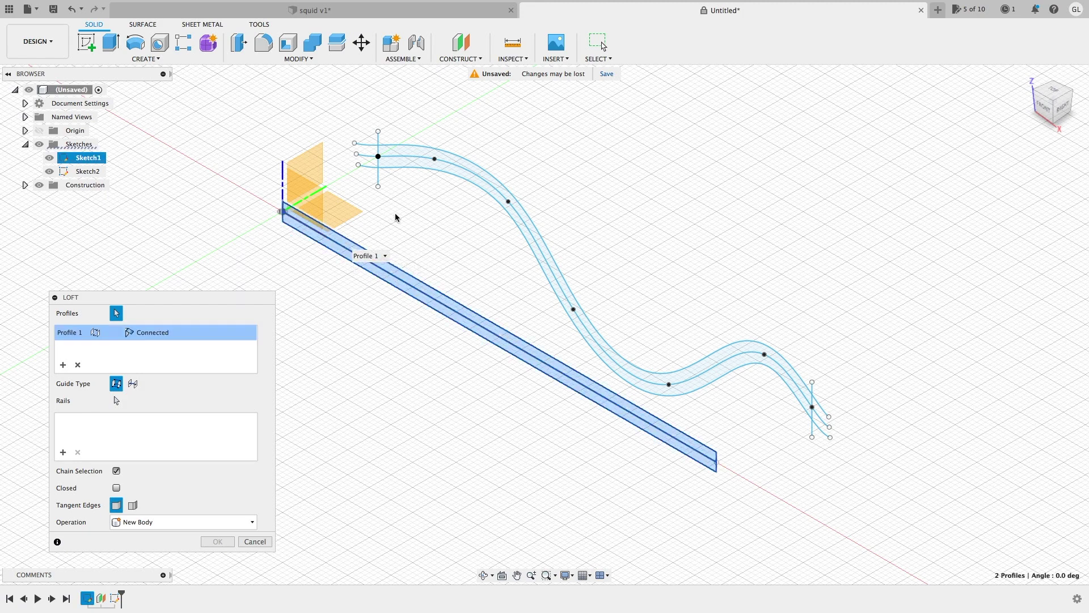
{"action": "left_click", "coordinate": [410, 167]}
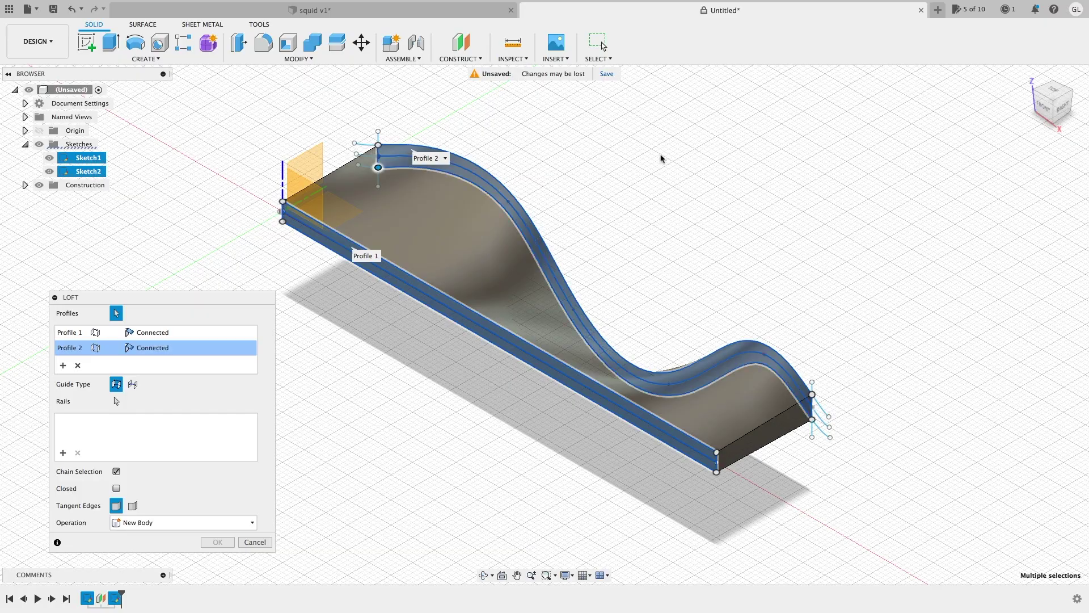
{"action": "mouse_move", "coordinate": [1041, 111]}
{"action": "middle_mouse_down", "text": "shift"}
{"action": "mouse_move", "coordinate": [882, 107]}
{"action": "mouse_move", "coordinate": [1056, 106]}
{"action": "middle_mouse_up", "text": "shift"}
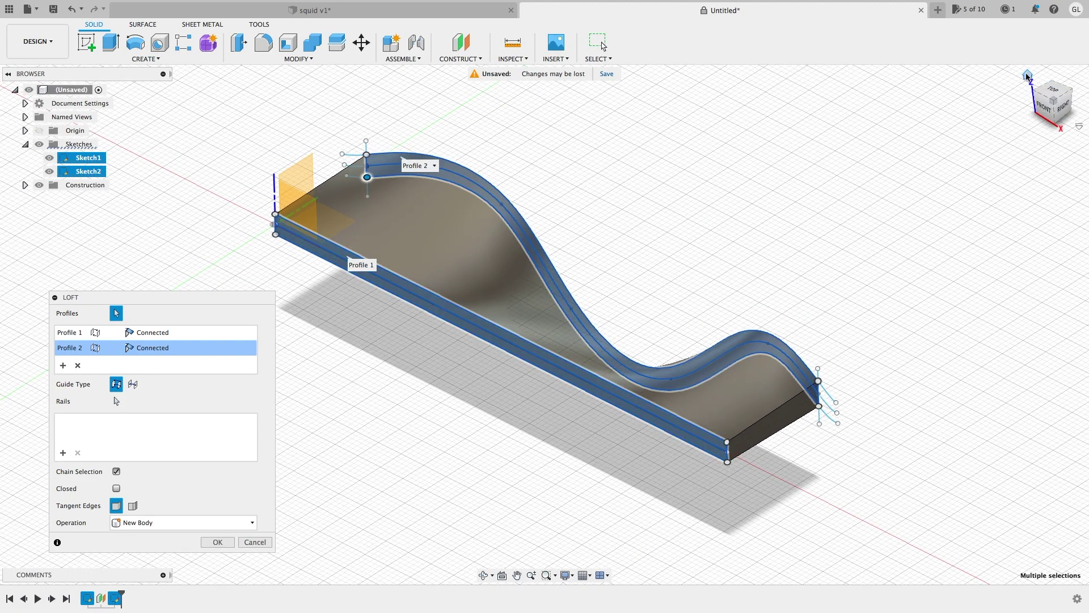
{"action": "left_click", "coordinate": [1027, 75]}
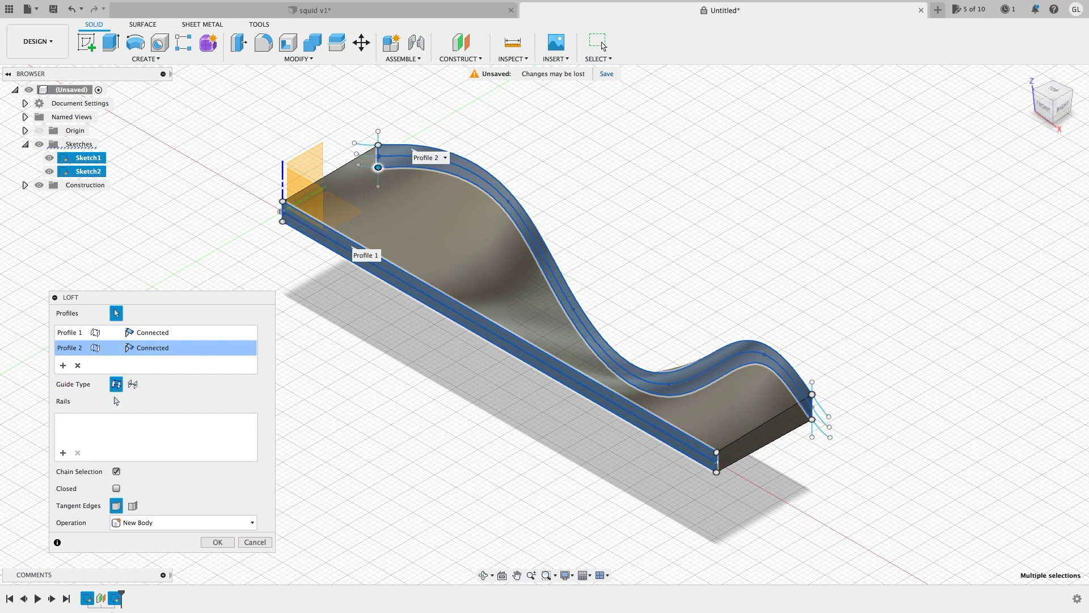
{"action": "left_click", "coordinate": [218, 543]}
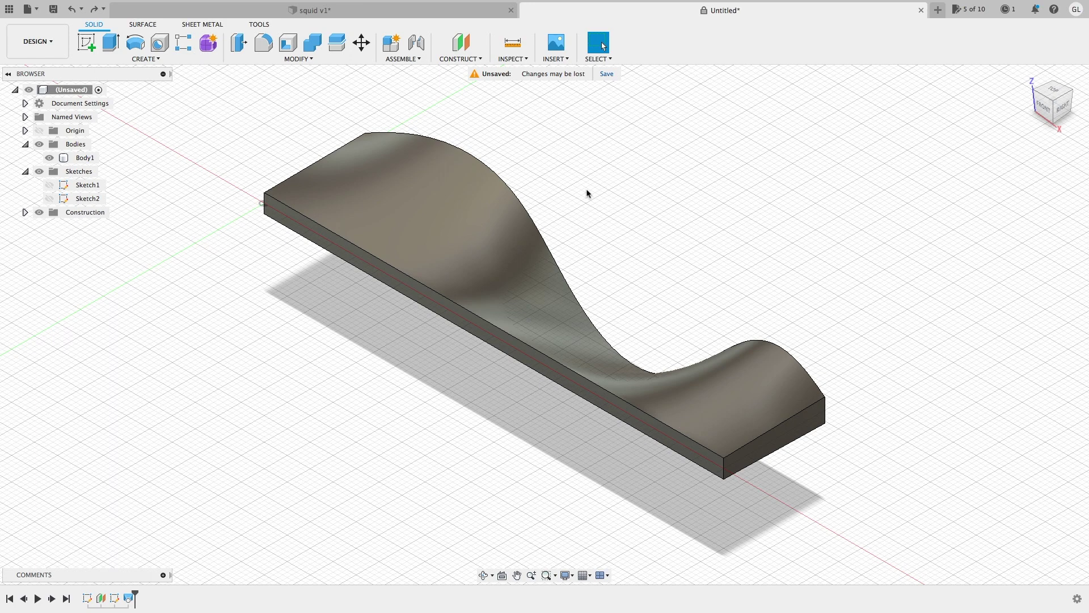
Start a sketch on the origin plane and draw a four-point spline arch over the fin.
{"action": "left_click", "coordinate": [86, 42]}
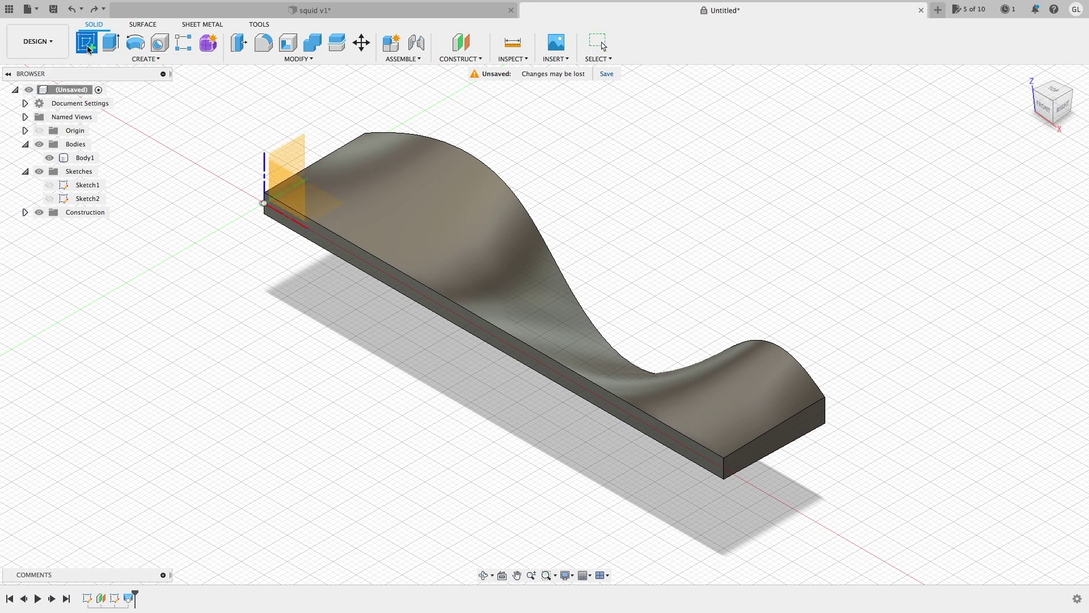
{"action": "left_click", "coordinate": [333, 211]}
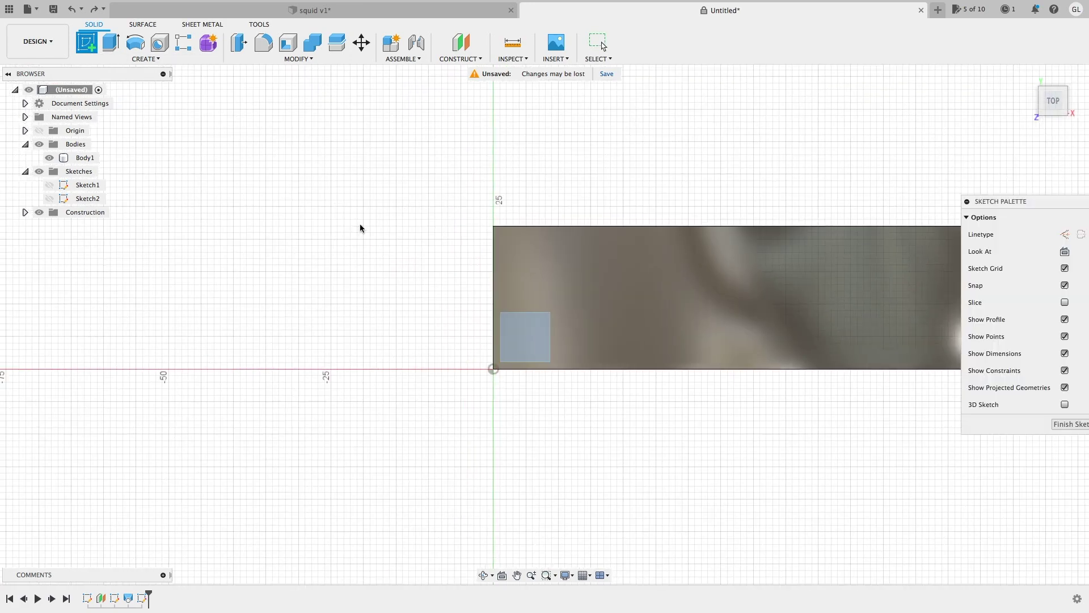
{"action": "left_click", "coordinate": [517, 574]}
{"action": "mouse_move", "coordinate": [584, 469]}
{"action": "left_mouse_down"}
{"action": "mouse_move", "coordinate": [488, 488]}
{"action": "mouse_move", "coordinate": [500, 489]}
{"action": "left_mouse_up"}
{"action": "key", "text": "Escape"}
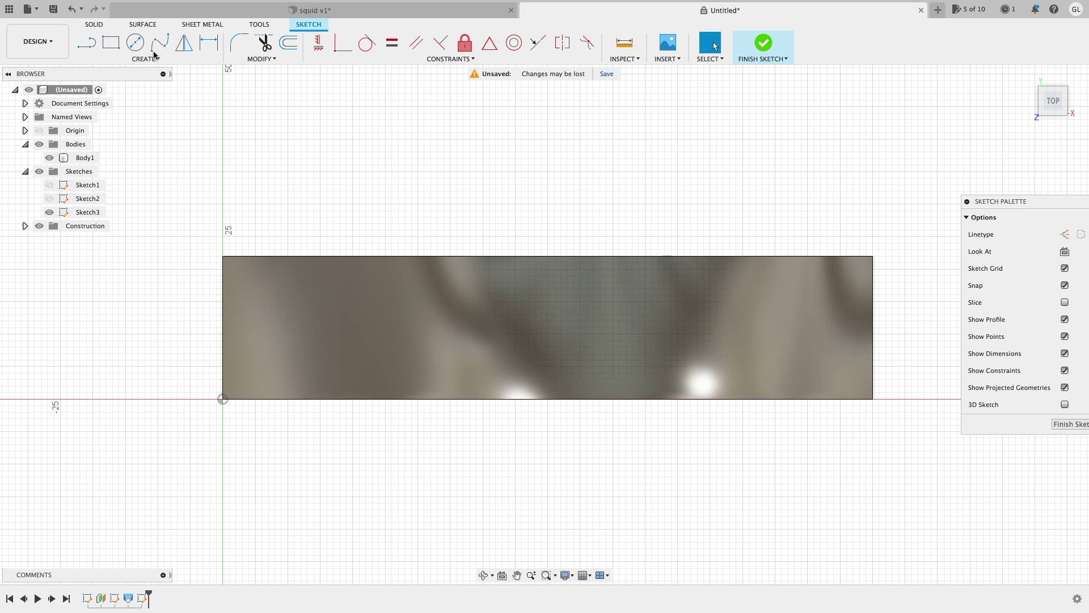
{"action": "left_click", "coordinate": [160, 42]}
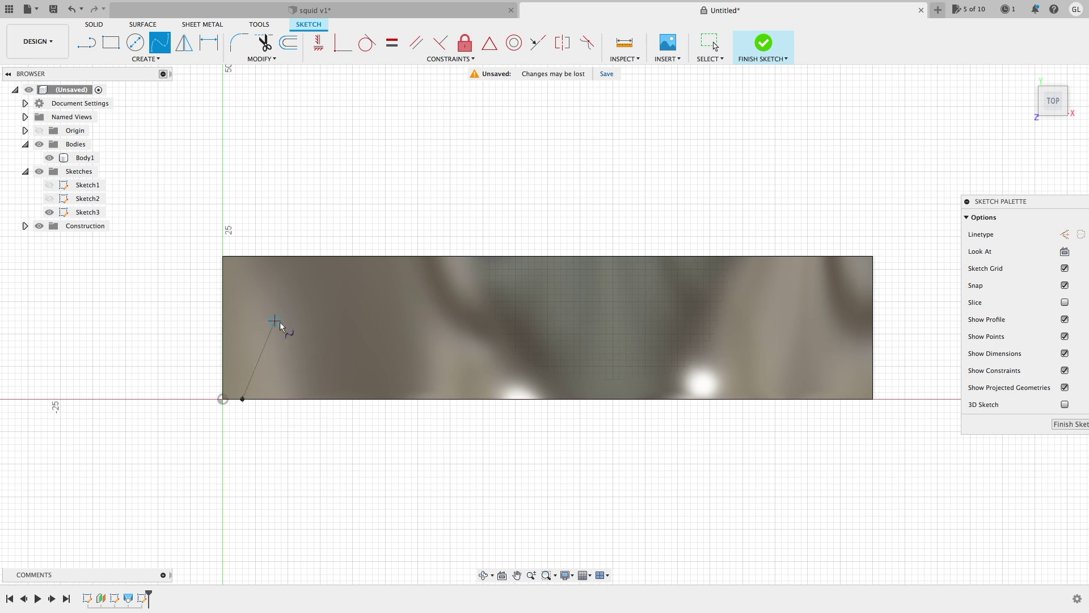
{"action": "left_click", "coordinate": [380, 268]}
{"action": "left_click", "coordinate": [638, 269]}
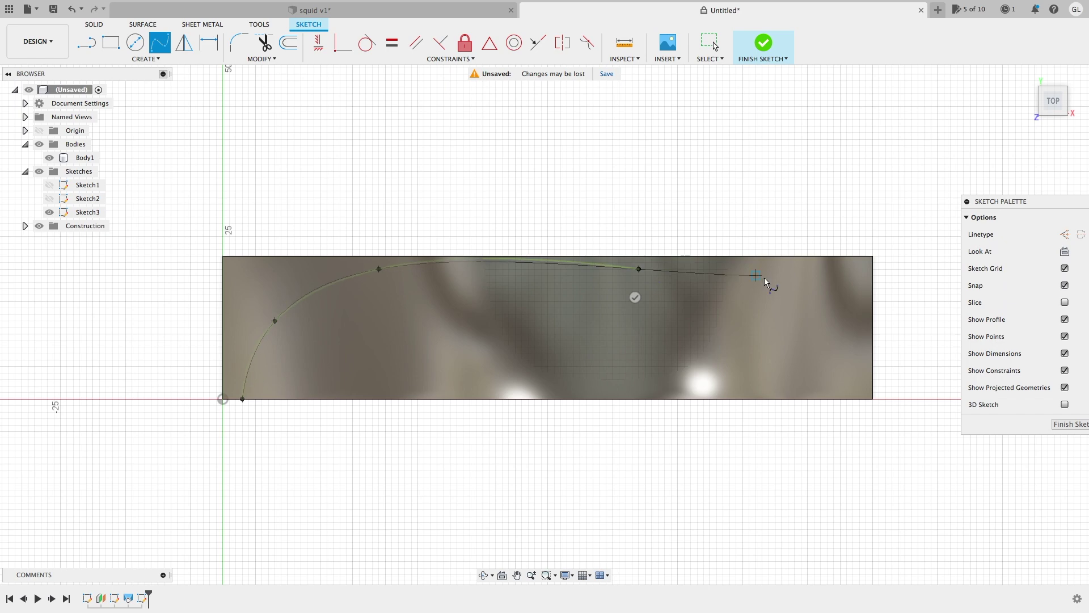
{"action": "left_click", "coordinate": [788, 307]}
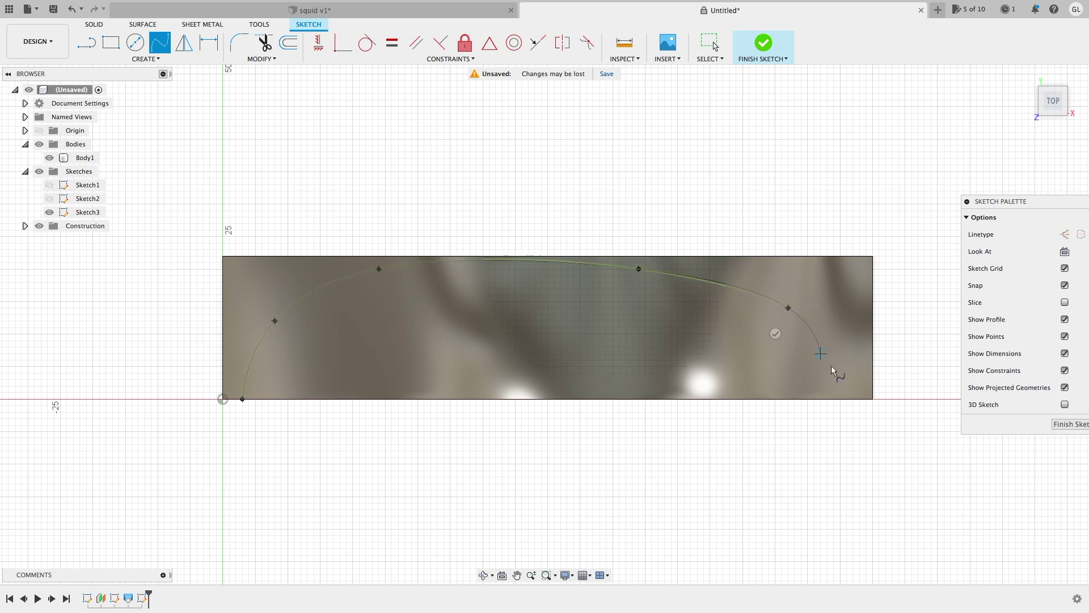
{"action": "left_click", "coordinate": [859, 399]}
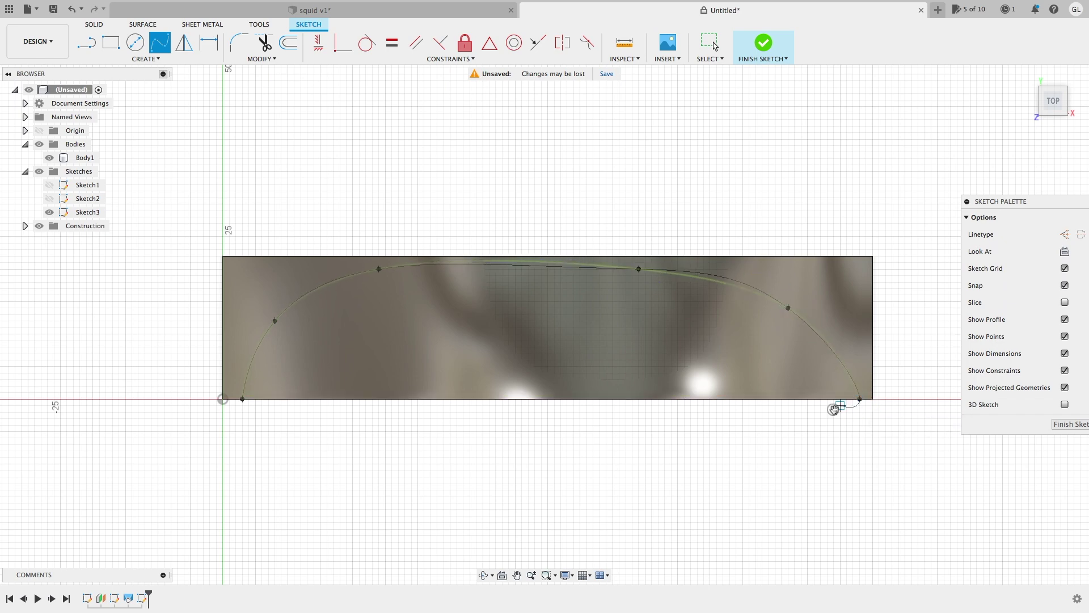
Close the arch with a 95 mm straight base line and finish the sketch.
{"action": "left_click", "coordinate": [86, 42]}
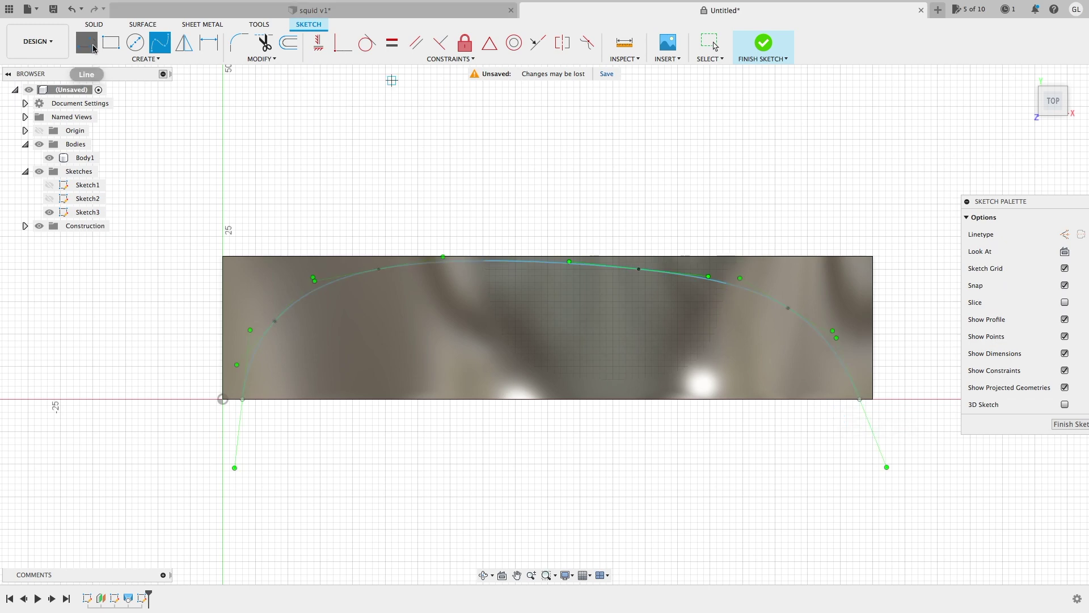
{"action": "left_click", "coordinate": [242, 399]}
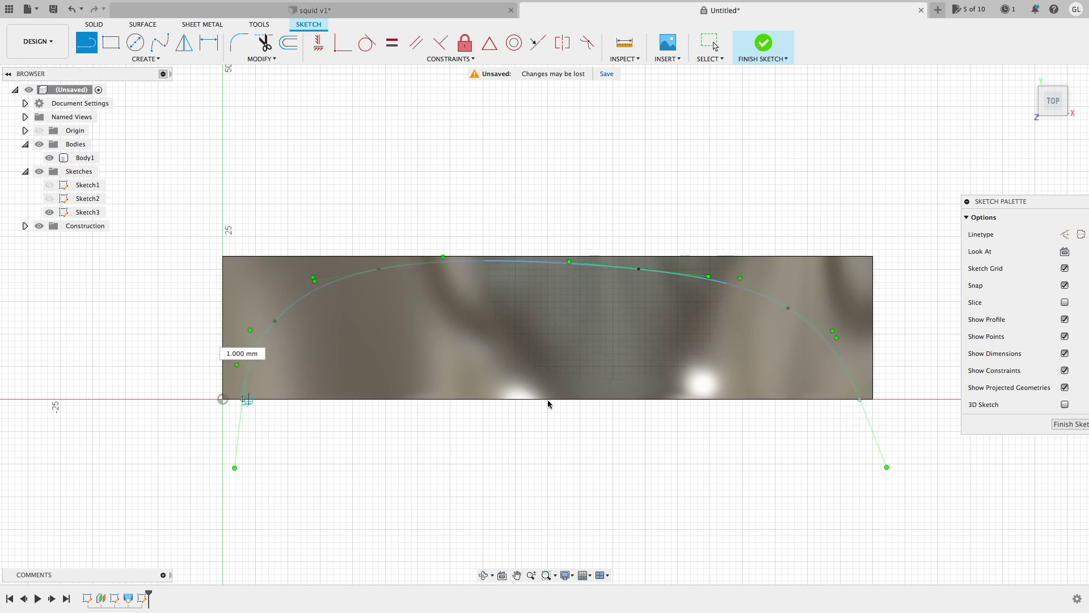
{"action": "left_click", "coordinate": [858, 400]}
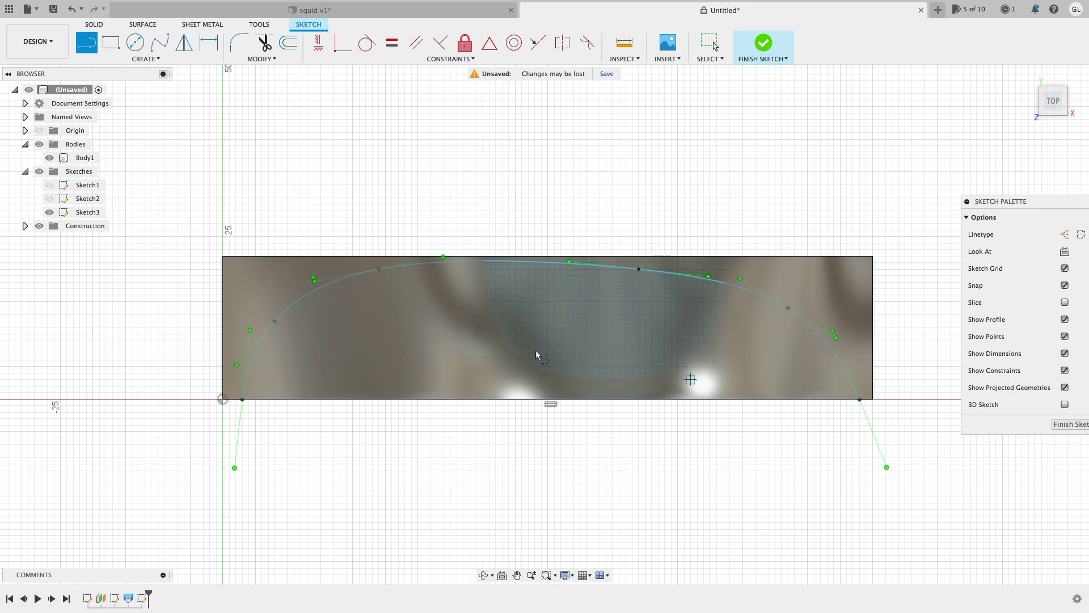
{"action": "left_click", "coordinate": [1060, 424]}
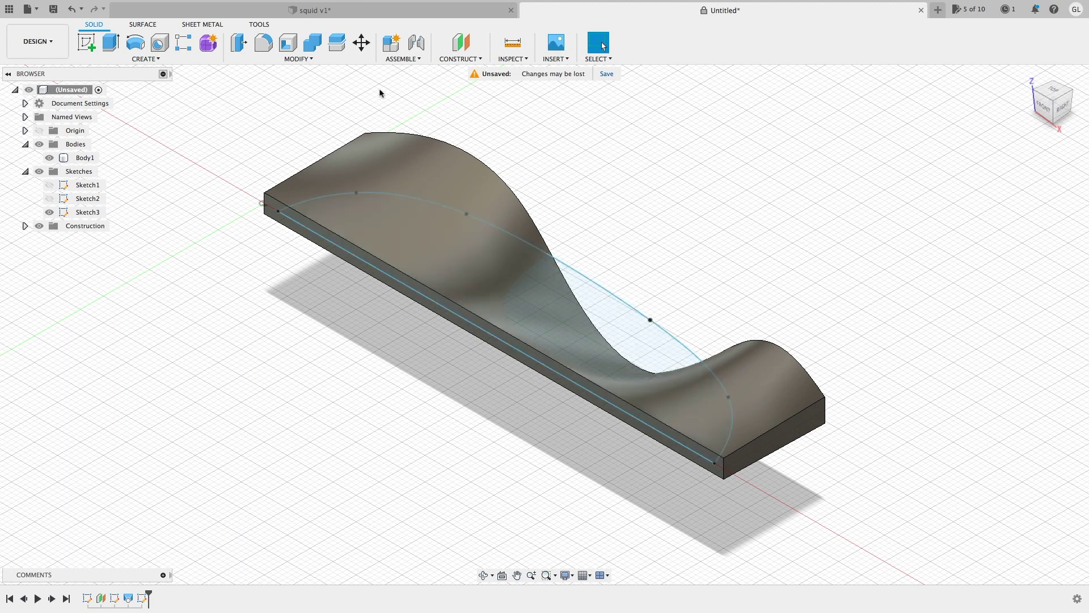
{"action": "left_click", "coordinate": [120, 48]}
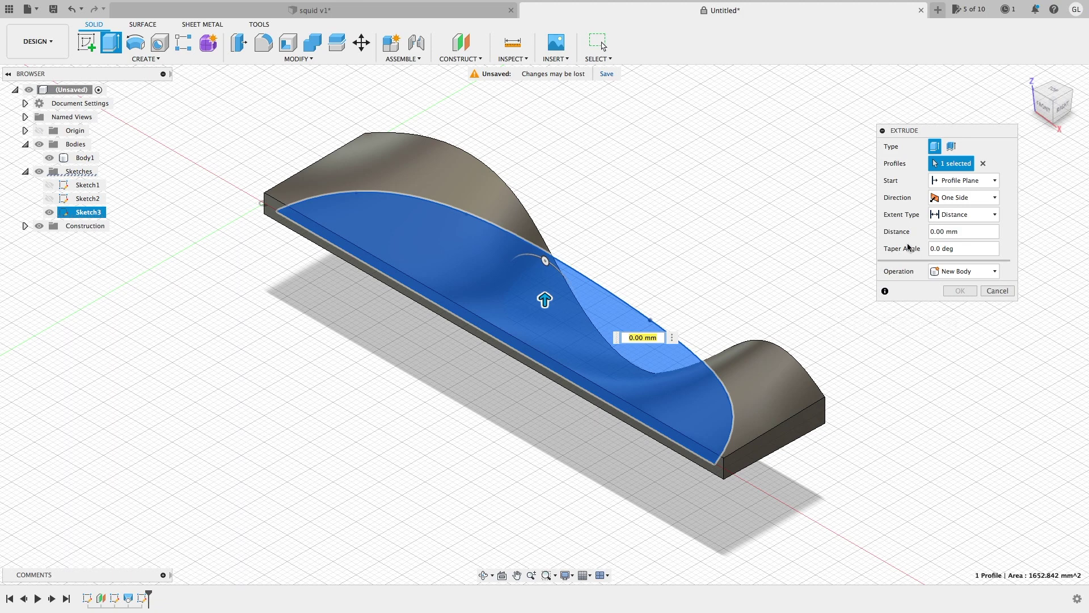
Extrude the arch profile two-sided, 15 mm up and 23 mm down, intersecting the fin body.
{"action": "left_click", "coordinate": [988, 198]}
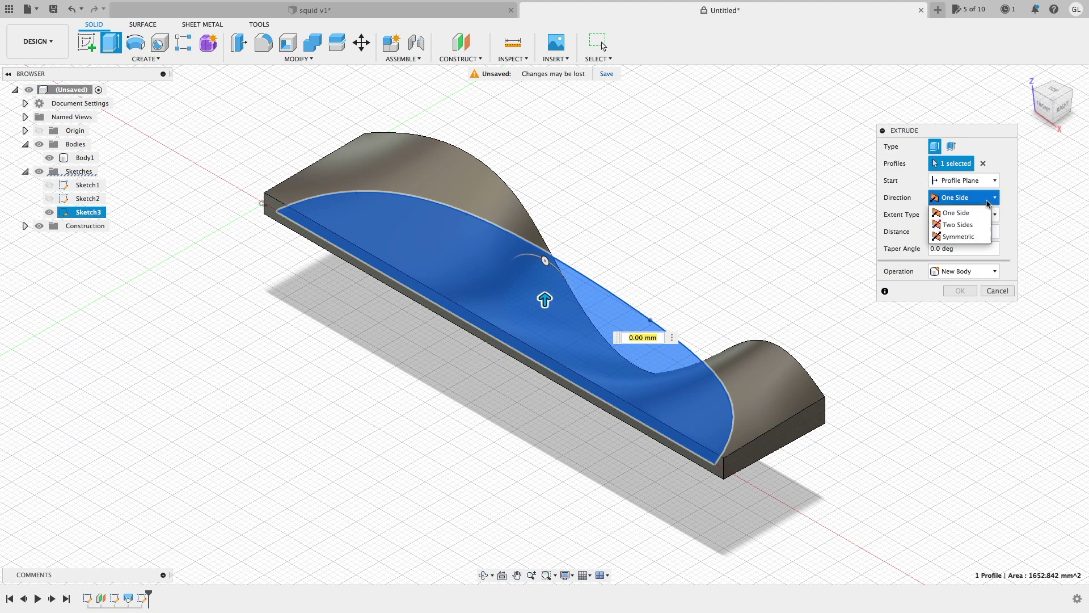
{"action": "left_click", "coordinate": [985, 226]}
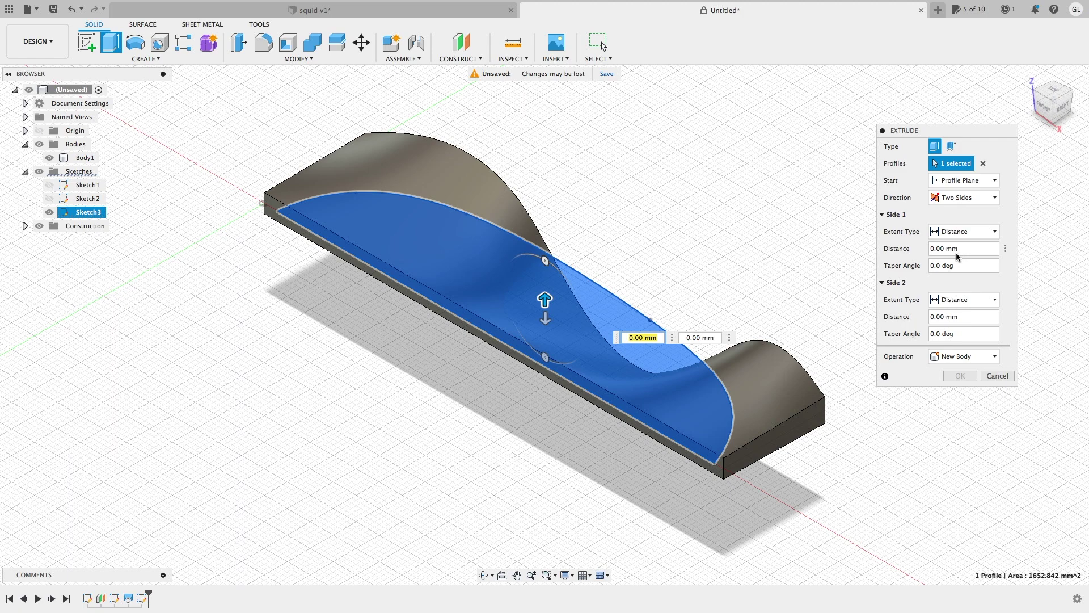
{"action": "left_click", "coordinate": [1044, 106]}
{"action": "left_click_drag", "start_coordinate": [548, 289], "coordinate": [548, 139]}
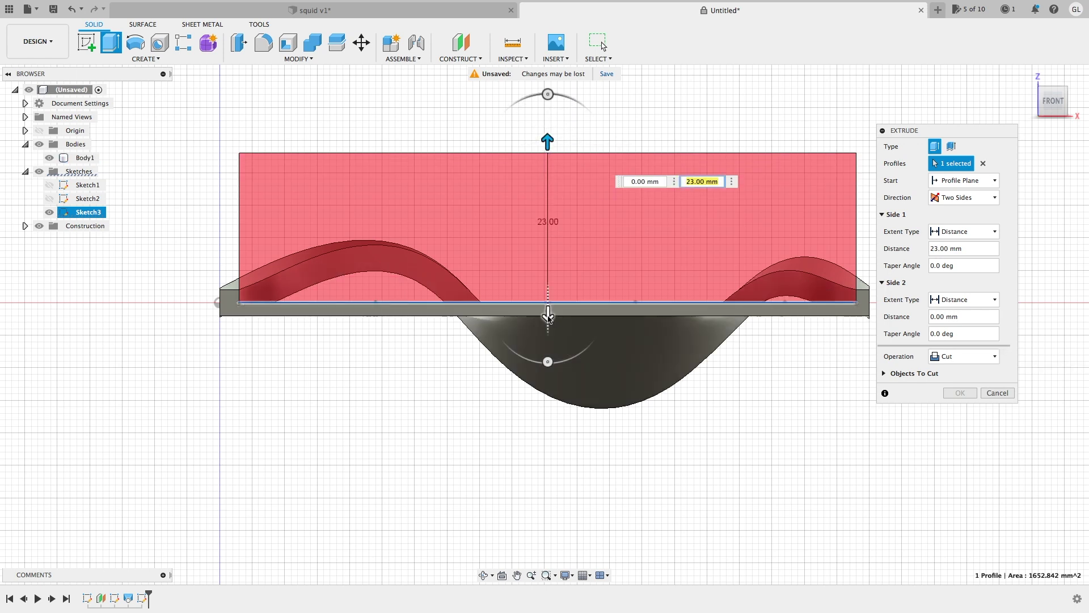
{"action": "left_click_drag", "start_coordinate": [548, 315], "coordinate": [547, 467]}
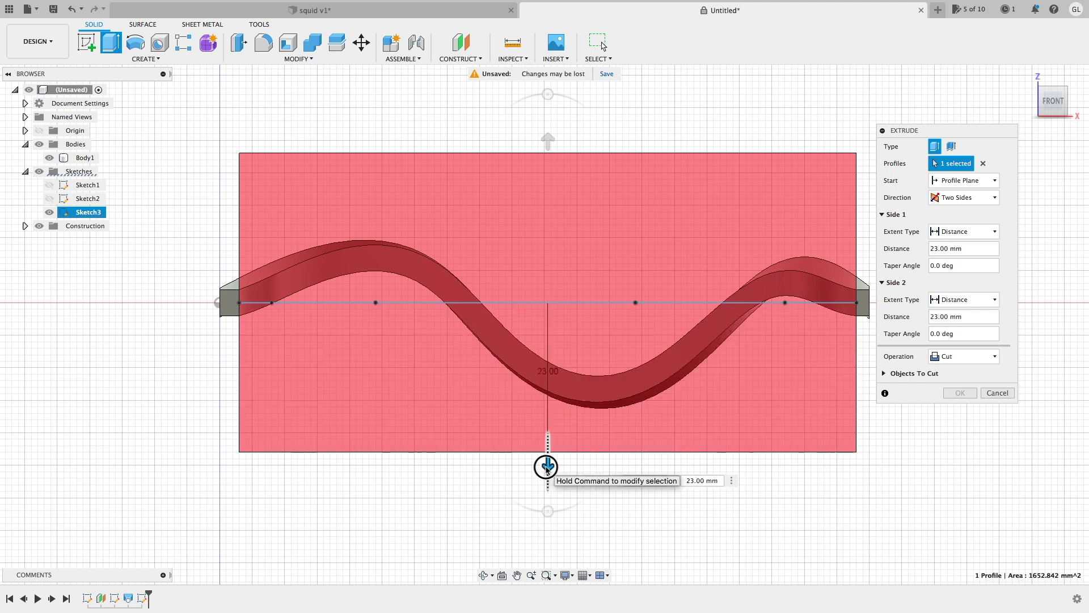
{"action": "left_click_drag", "start_coordinate": [548, 135], "coordinate": [550, 194]}
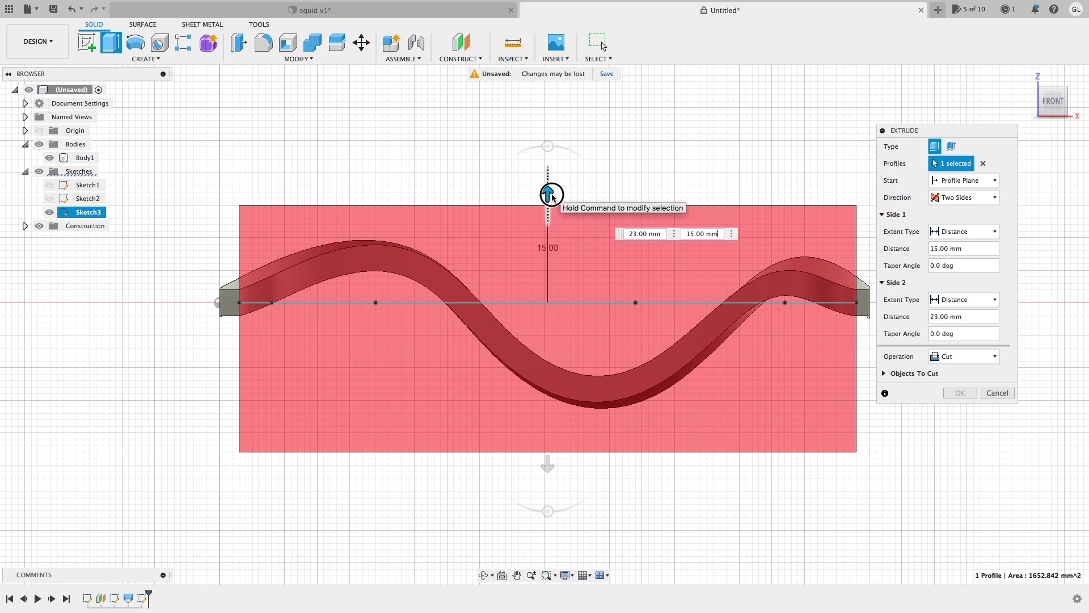
{"action": "left_click", "coordinate": [985, 357]}
{"action": "left_click", "coordinate": [977, 397]}
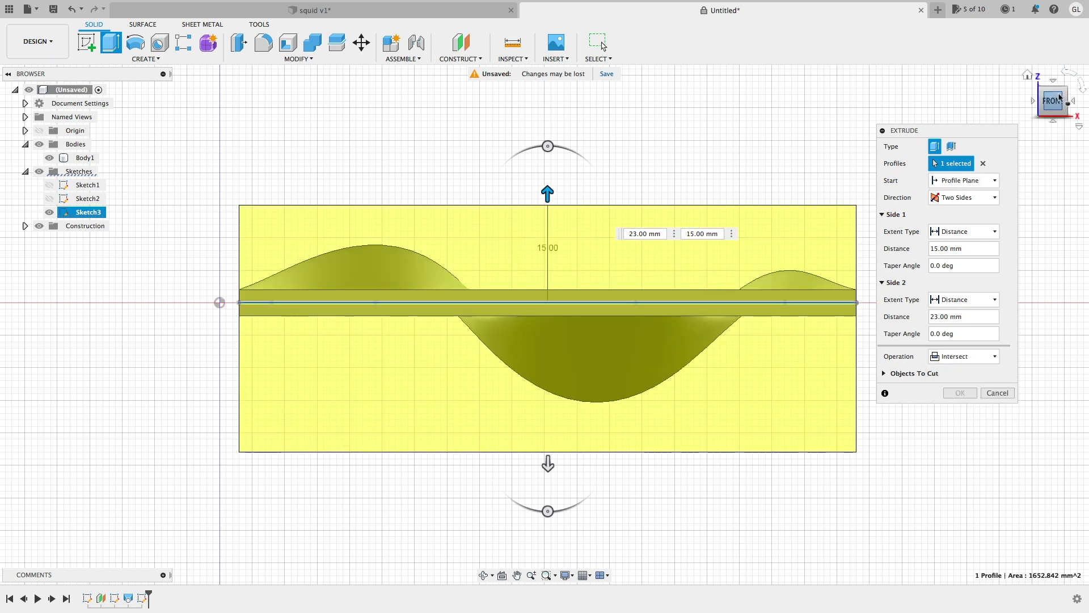
{"action": "left_click_drag", "start_coordinate": [1058, 99], "coordinate": [1052, 111]}
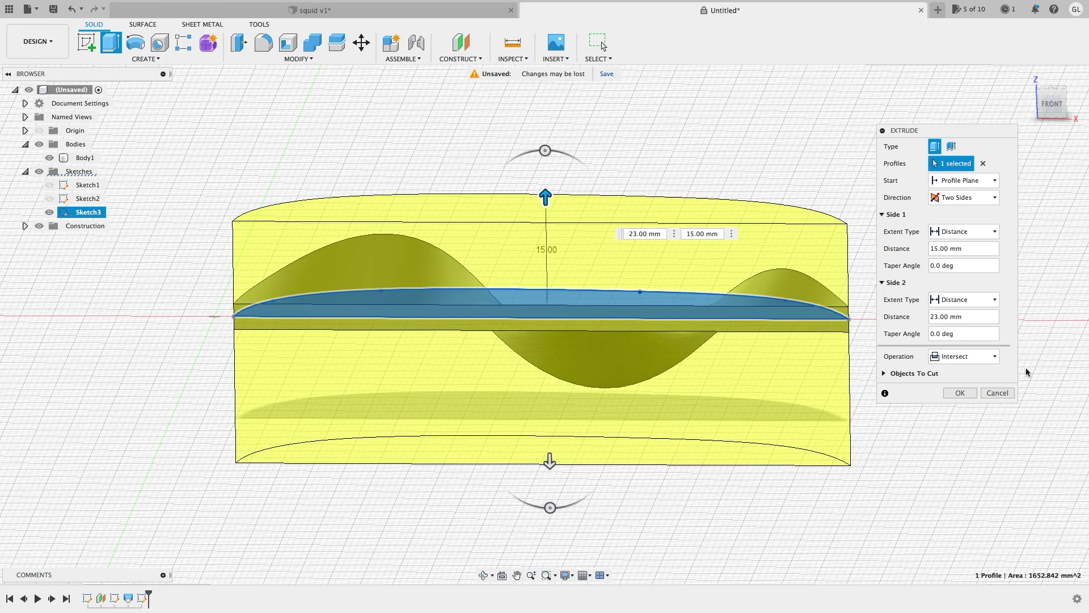
{"action": "left_click", "coordinate": [960, 393]}
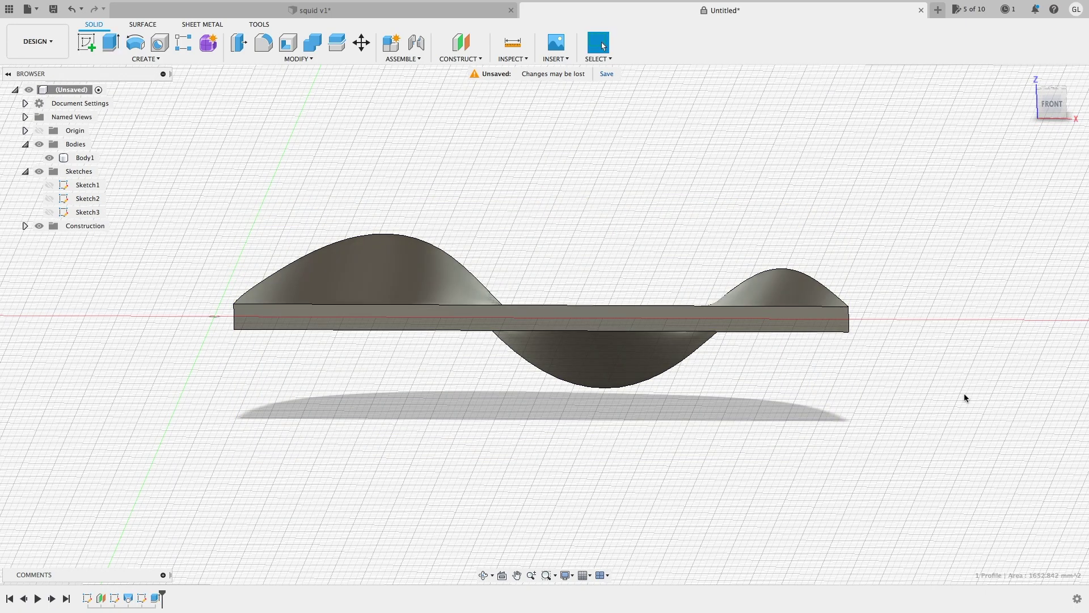
{"action": "left_click", "coordinate": [1050, 91]}
{"action": "left_click", "coordinate": [1050, 89]}
{"action": "left_click", "coordinate": [641, 290]}
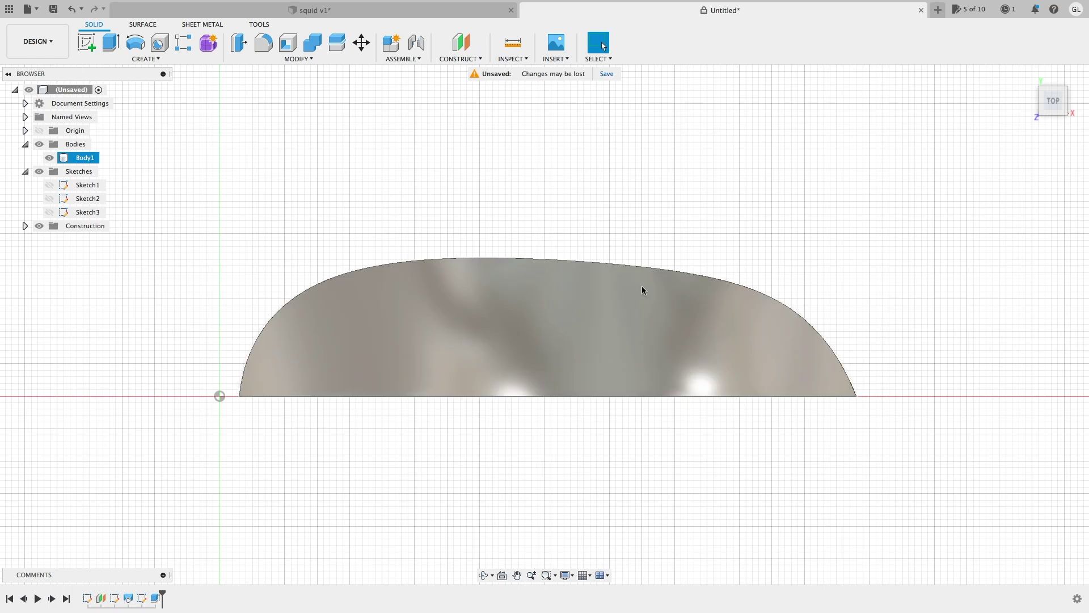
{"action": "mouse_move", "coordinate": [1062, 107]}
{"action": "left_mouse_down"}
{"action": "mouse_move", "coordinate": [1046, 53]}
{"action": "mouse_move", "coordinate": [904, 73]}
{"action": "mouse_move", "coordinate": [946, 73]}
{"action": "mouse_move", "coordinate": [841, 99]}
{"action": "mouse_move", "coordinate": [1048, 92]}
{"action": "left_mouse_up"}
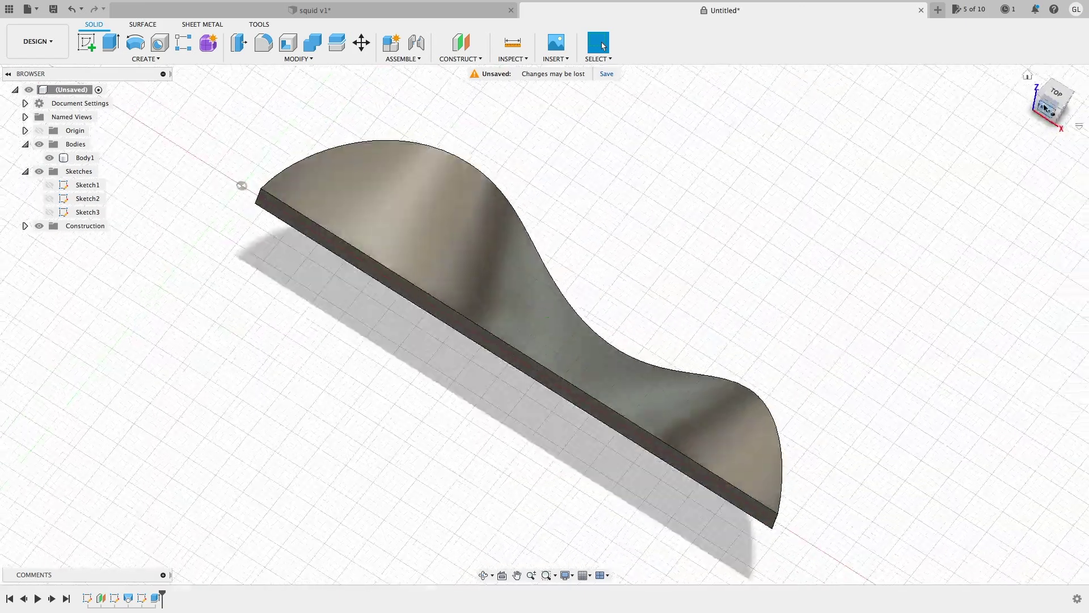
{"action": "left_click", "coordinate": [1054, 93]}
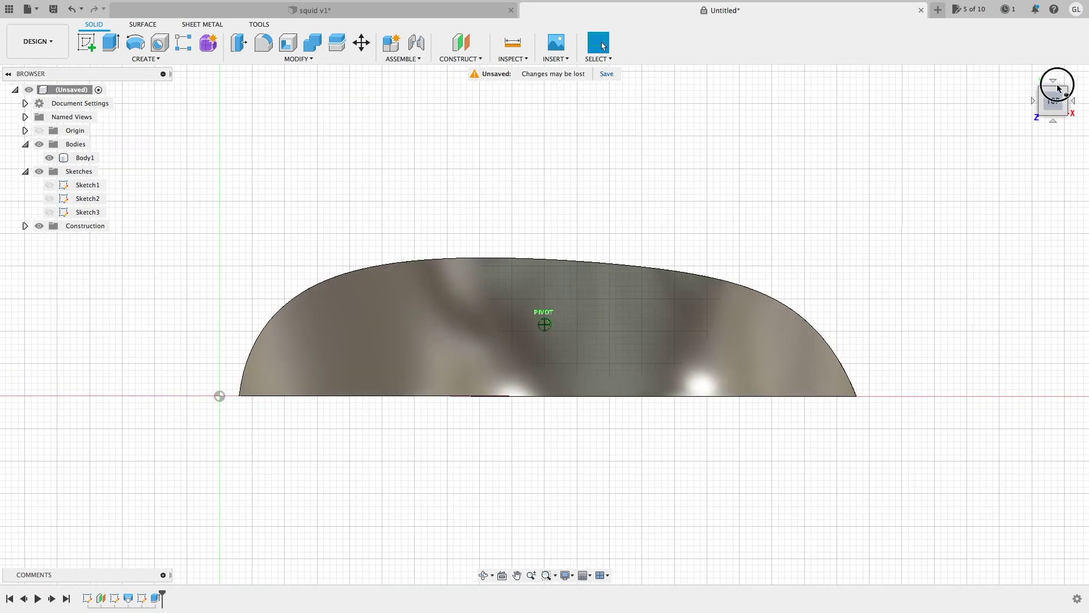
{"action": "left_click", "coordinate": [1028, 75]}
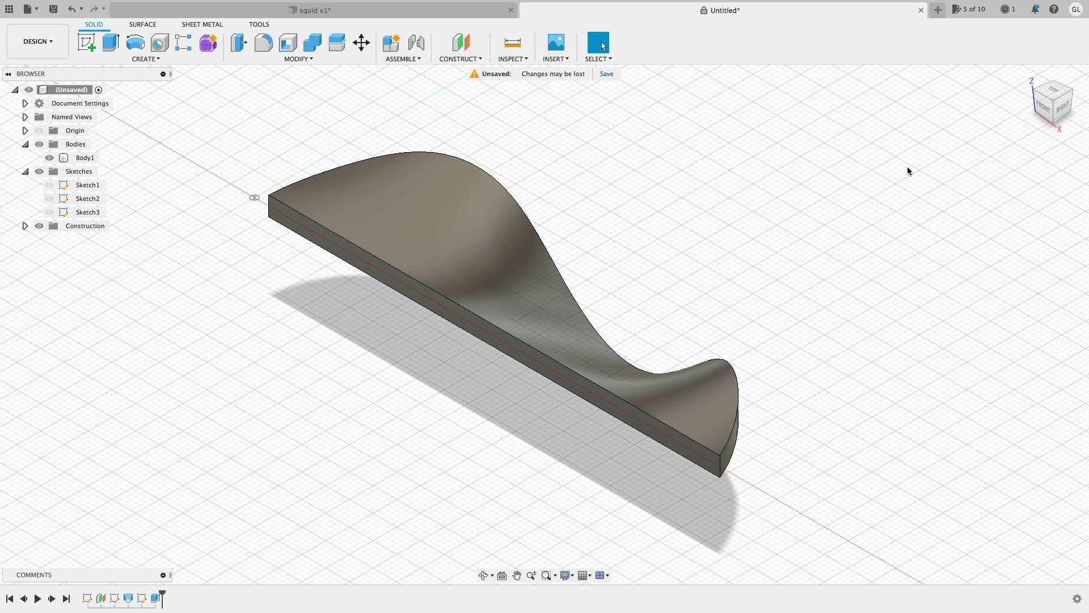
{"action": "left_click", "coordinate": [379, 221]}
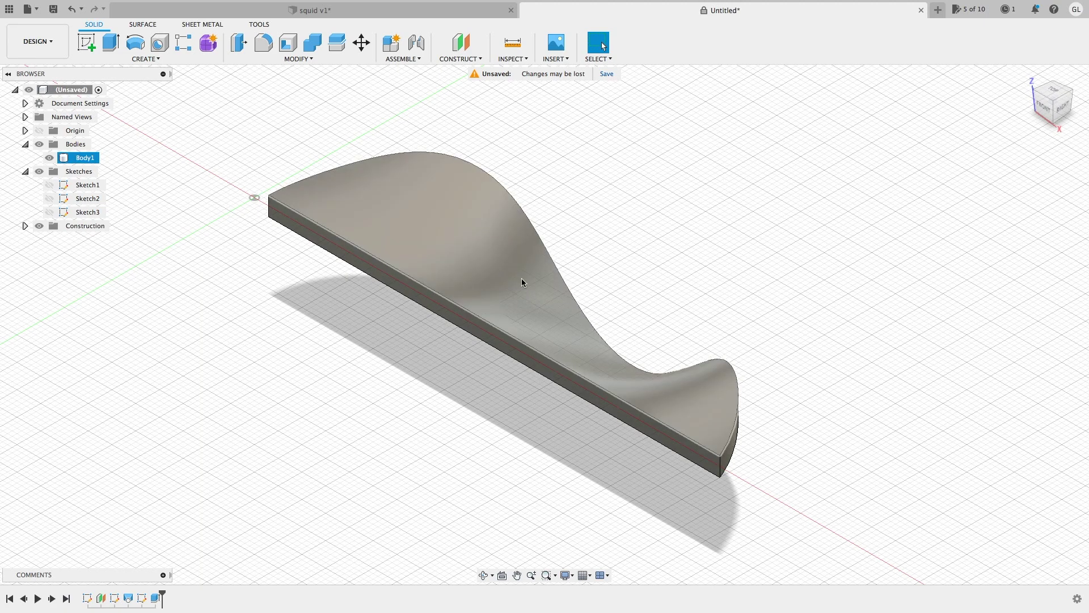
{"action": "left_click", "coordinate": [658, 250]}
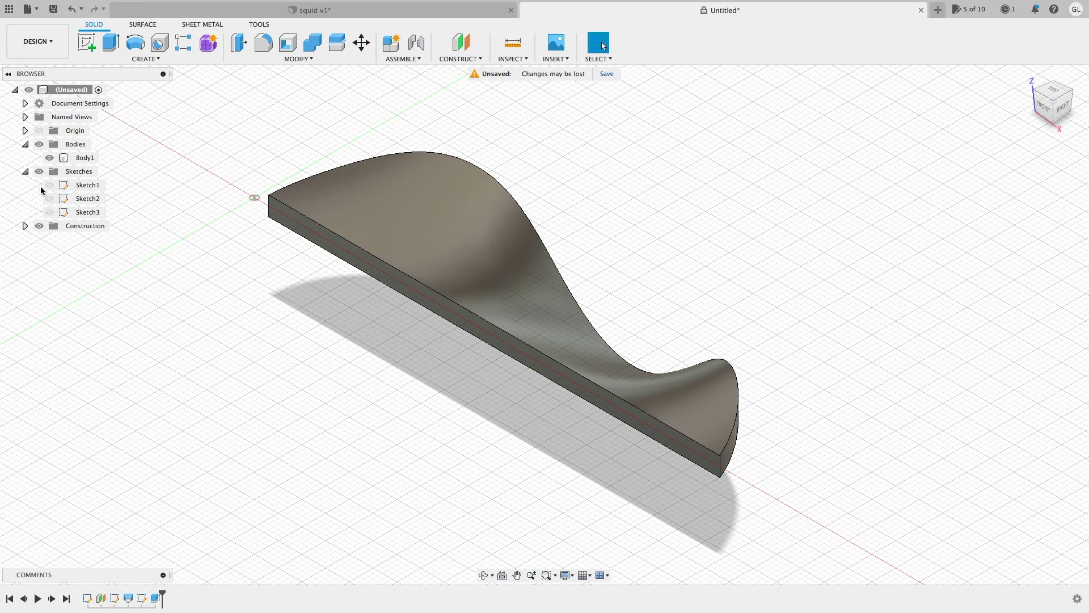
Hide Body1, show Sketch1 and Sketch2 with Sketch3 hidden, and activate the SURFACE tools.
{"action": "left_click", "coordinate": [52, 159]}
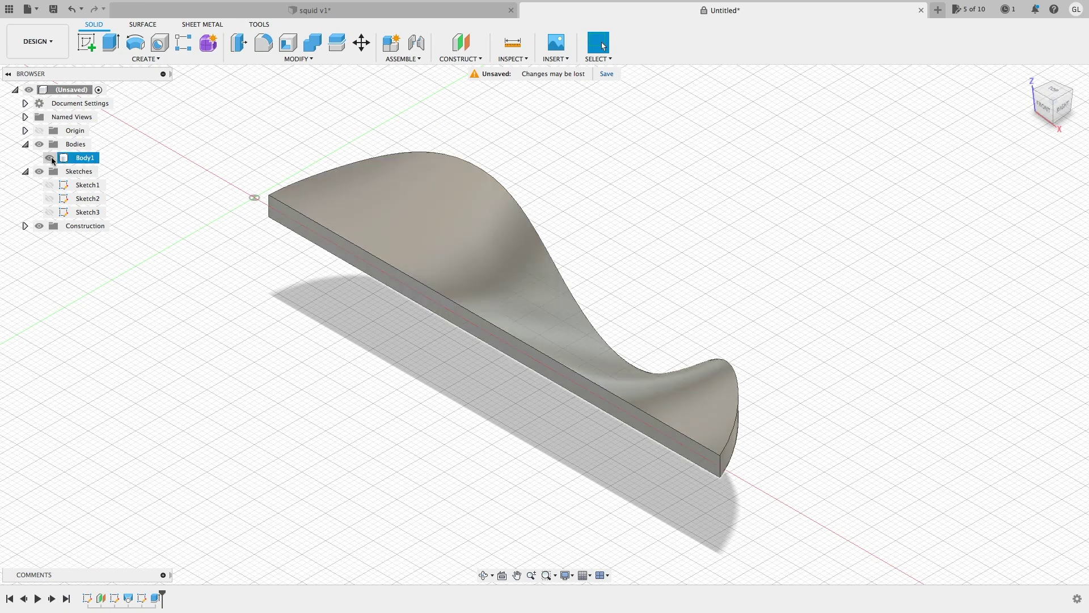
{"action": "left_click", "coordinate": [50, 158]}
{"action": "left_click", "coordinate": [50, 185]}
{"action": "left_click", "coordinate": [49, 198]}
{"action": "left_click", "coordinate": [49, 212]}
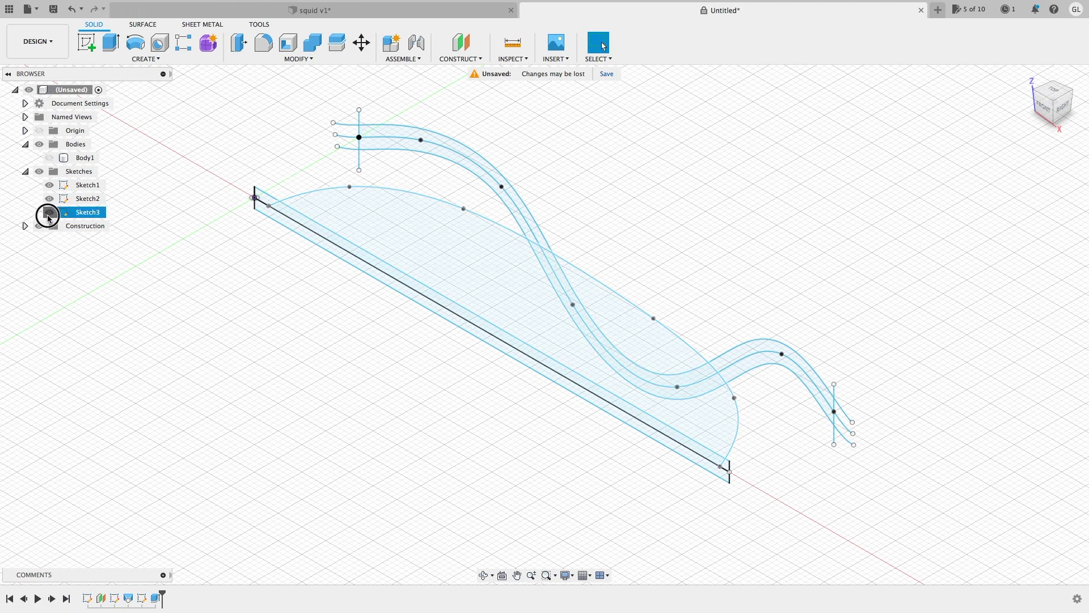
{"action": "left_click", "coordinate": [49, 212]}
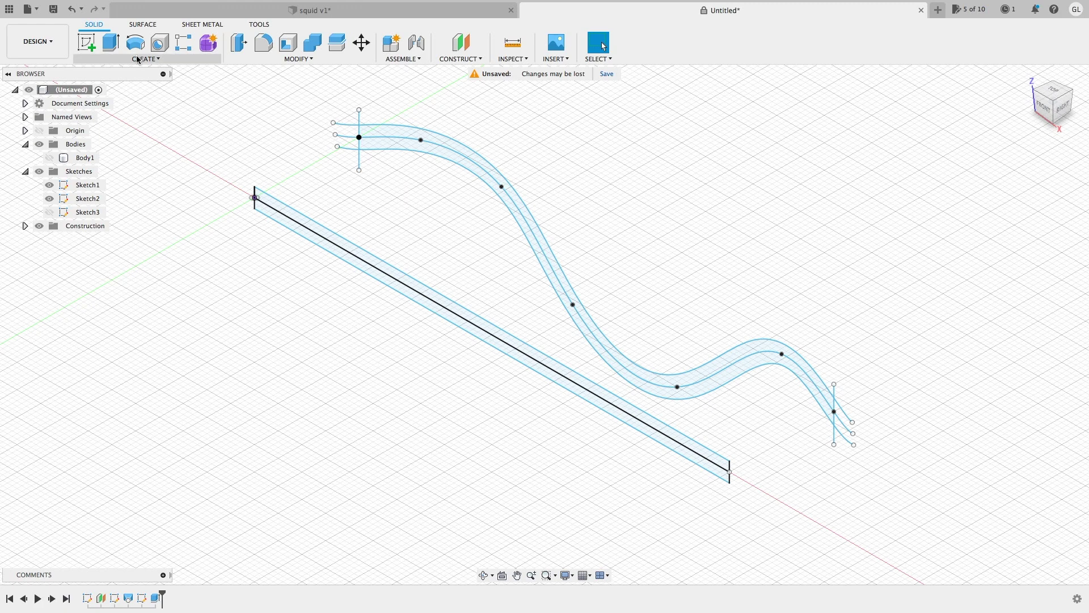
{"action": "left_click", "coordinate": [142, 26]}
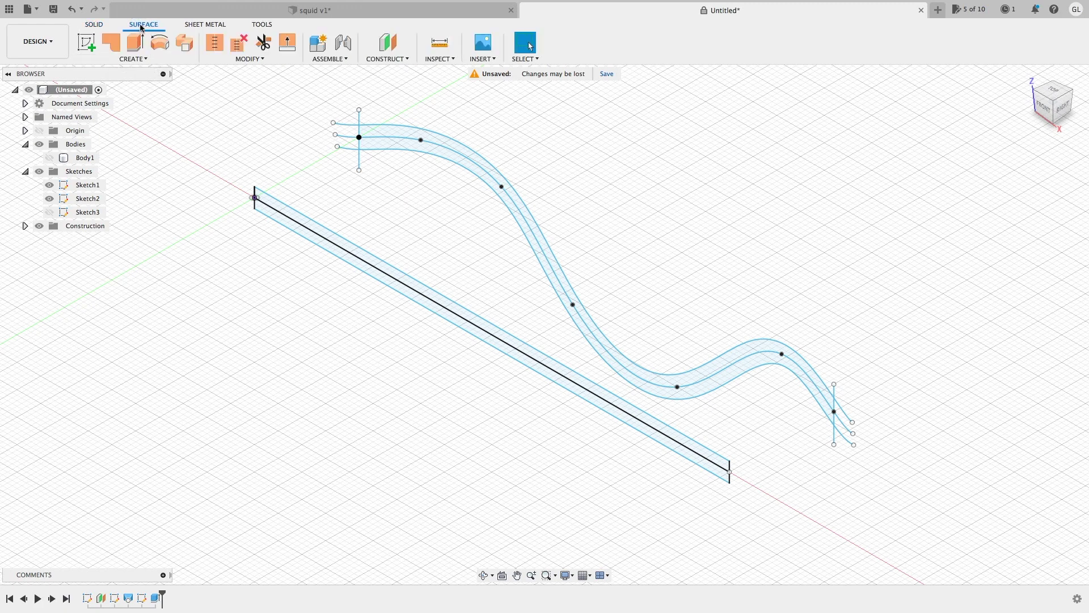
Loft a surface from the straight sketch line to the wavy S-curve, creating Body2.
{"action": "left_click", "coordinate": [119, 59]}
{"action": "left_click", "coordinate": [105, 145]}
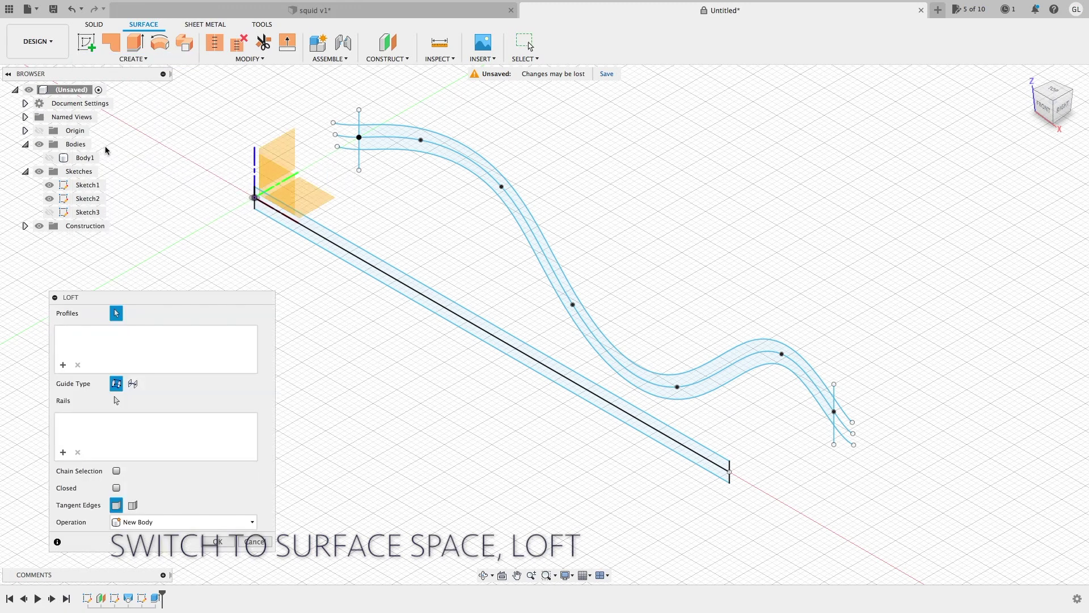
{"action": "left_click", "coordinate": [303, 229]}
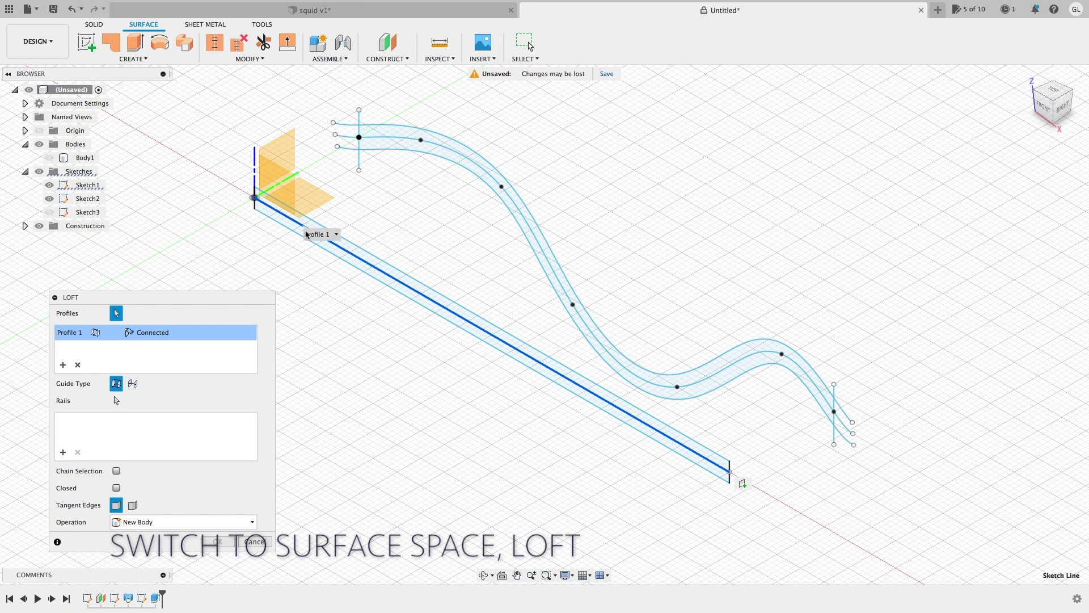
{"action": "left_click", "coordinate": [383, 139]}
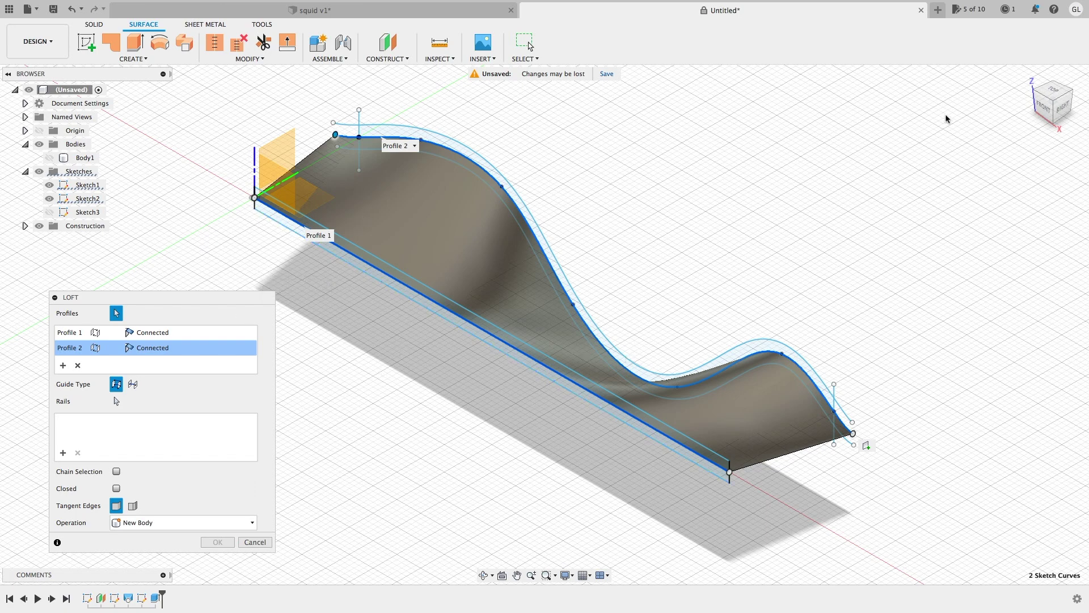
{"action": "left_click_drag", "start_coordinate": [1051, 97], "coordinate": [1047, 101]}
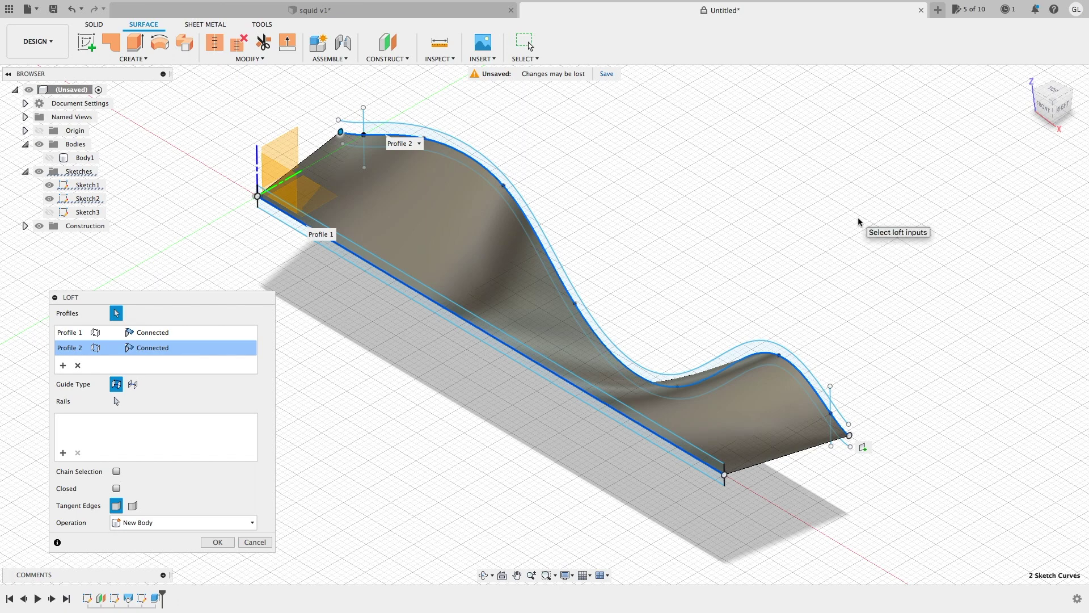
{"action": "left_click", "coordinate": [221, 541]}
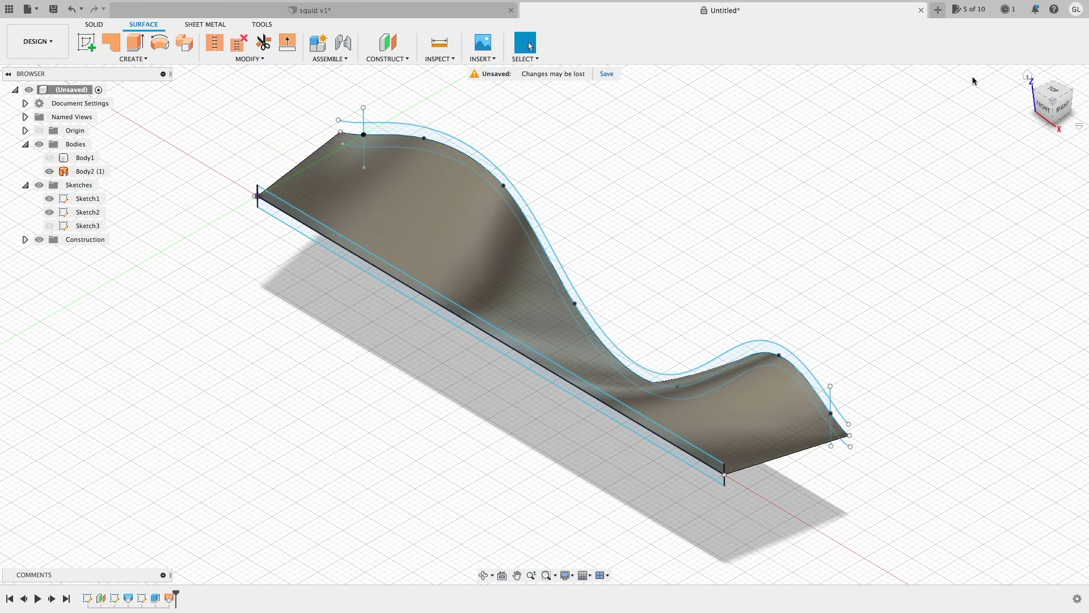
{"action": "left_click", "coordinate": [1028, 85]}
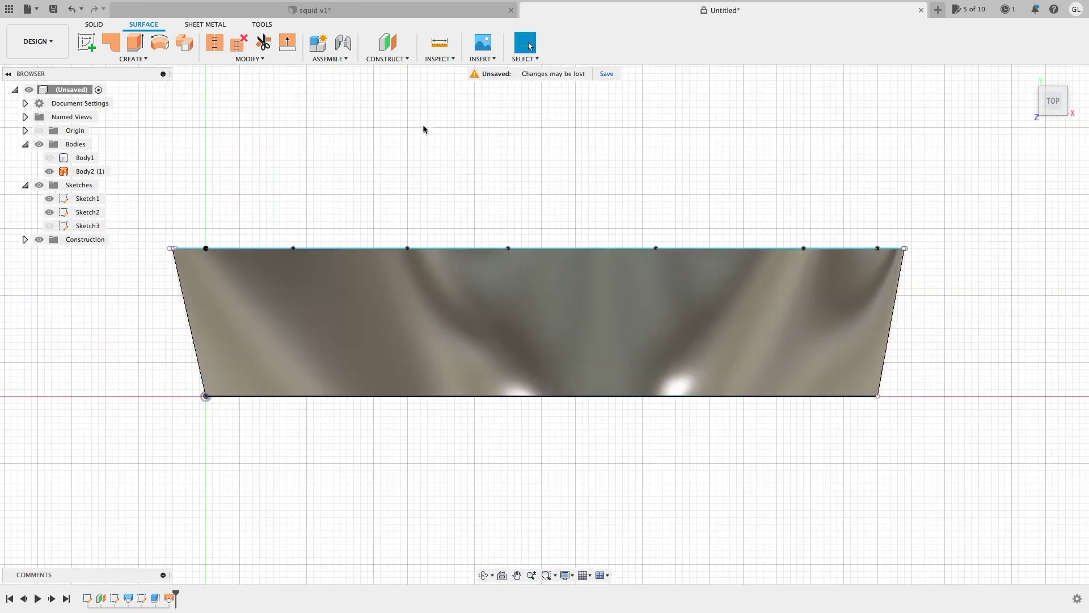
Sketch a ground-plane rectangle from the footprint's top-left to bottom-right vertex as Sketch4.
{"action": "left_click", "coordinate": [85, 43]}
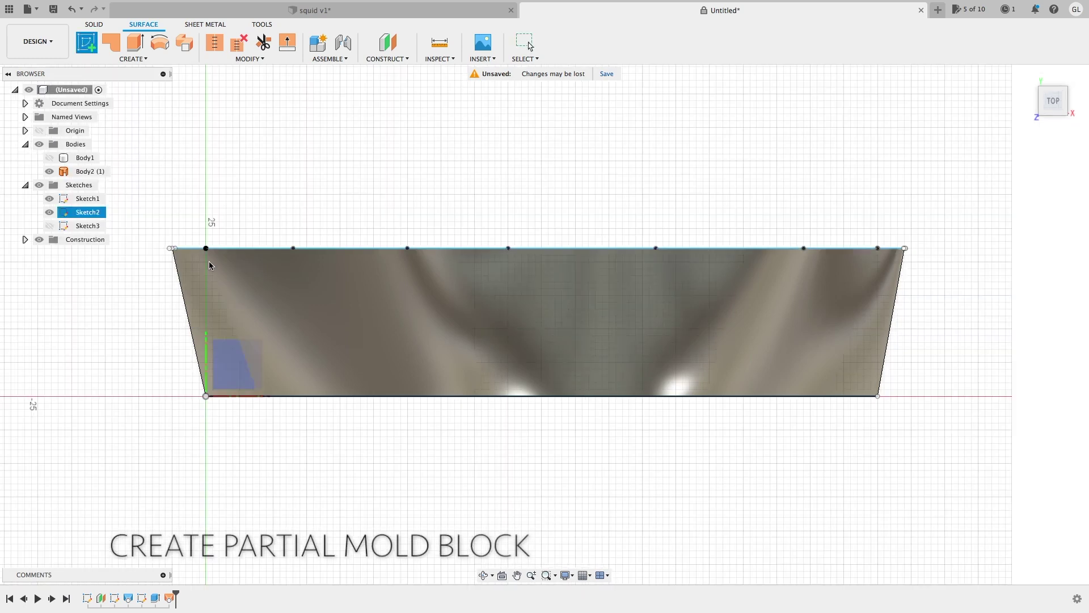
{"action": "left_click", "coordinate": [215, 284]}
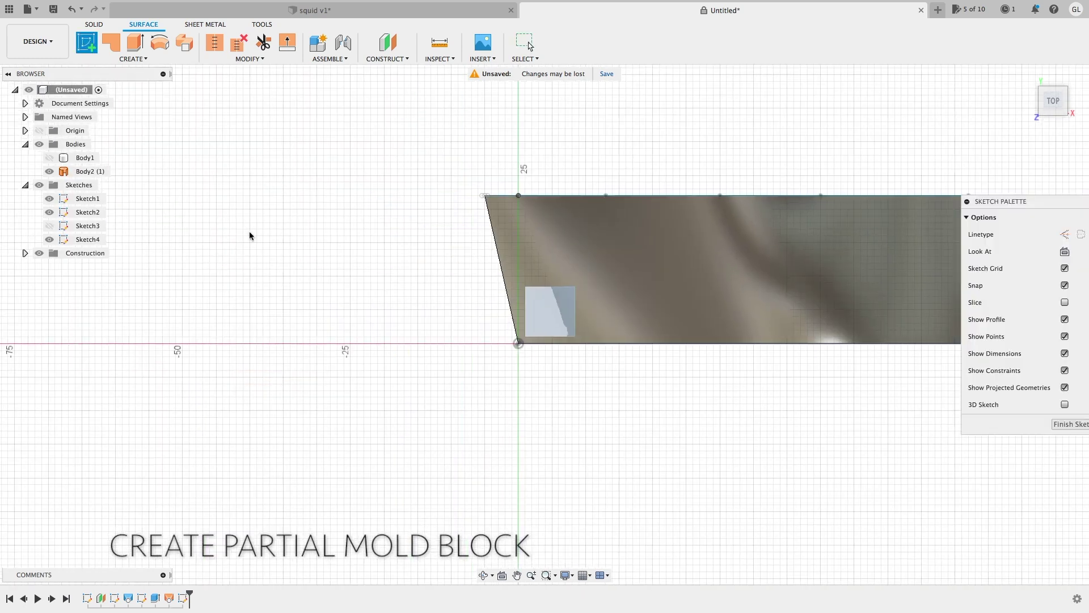
{"action": "left_click", "coordinate": [517, 574]}
{"action": "mouse_move", "coordinate": [710, 472]}
{"action": "left_mouse_down"}
{"action": "mouse_move", "coordinate": [306, 508]}
{"action": "mouse_move", "coordinate": [355, 499]}
{"action": "left_mouse_up"}
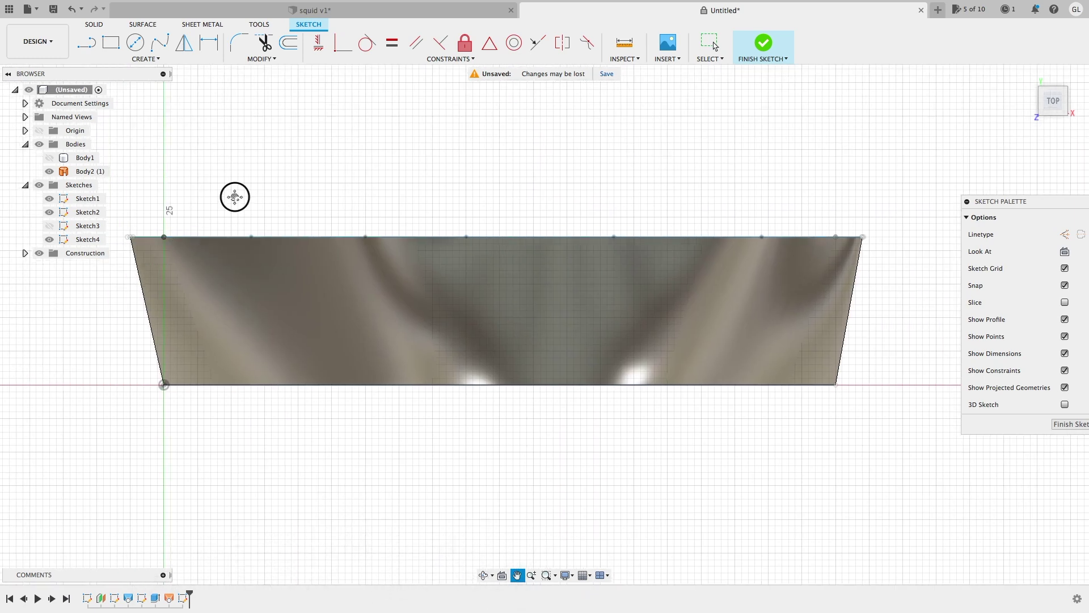
{"action": "left_click", "coordinate": [110, 44]}
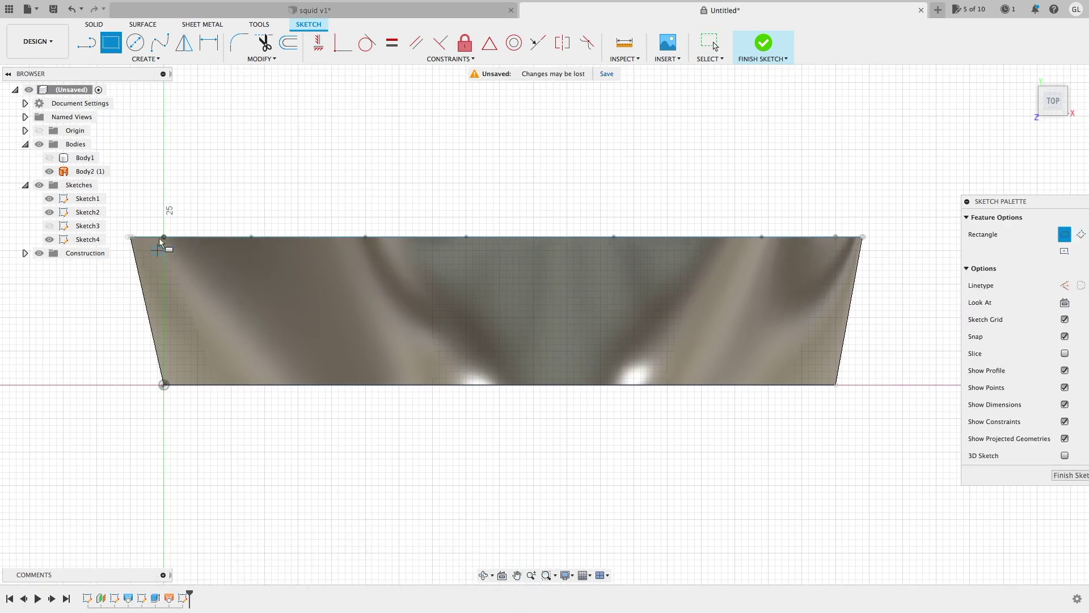
{"action": "left_click", "coordinate": [164, 237]}
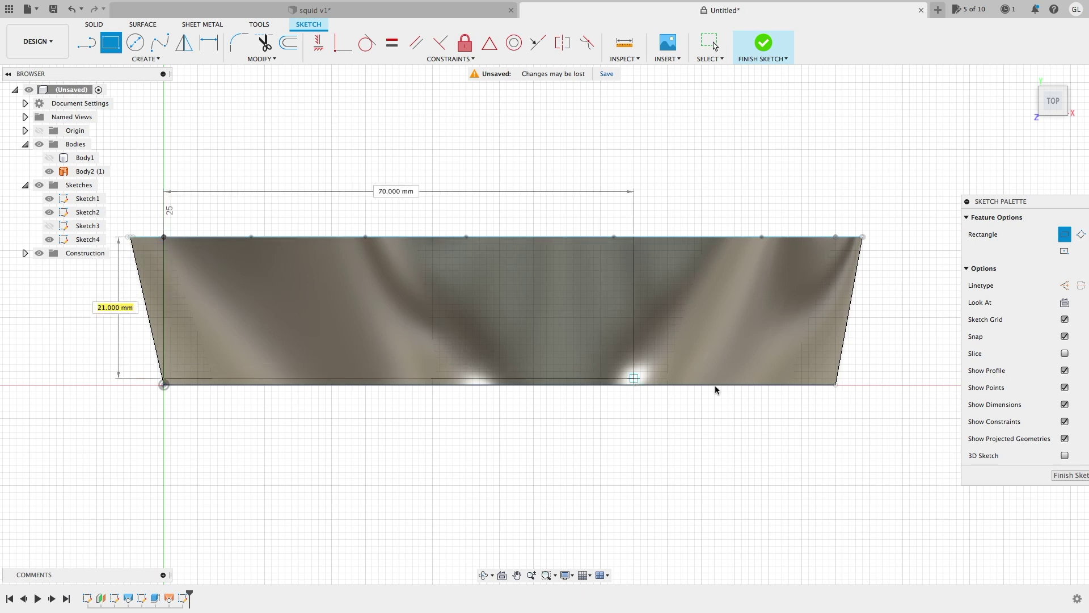
{"action": "left_click", "coordinate": [836, 385]}
{"action": "left_click", "coordinate": [764, 43]}
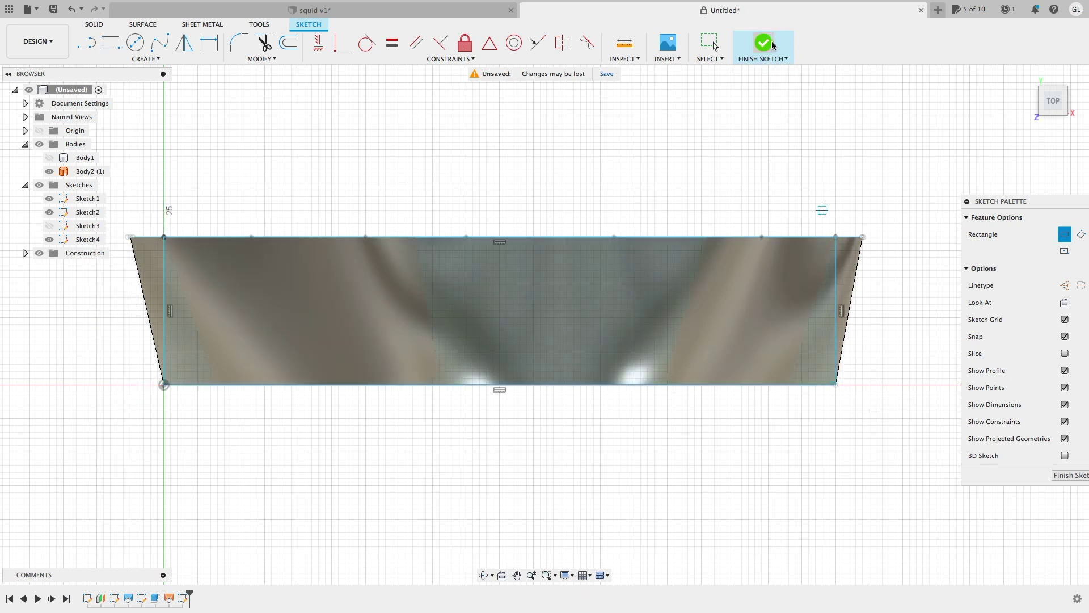
{"action": "left_click", "coordinate": [1028, 77]}
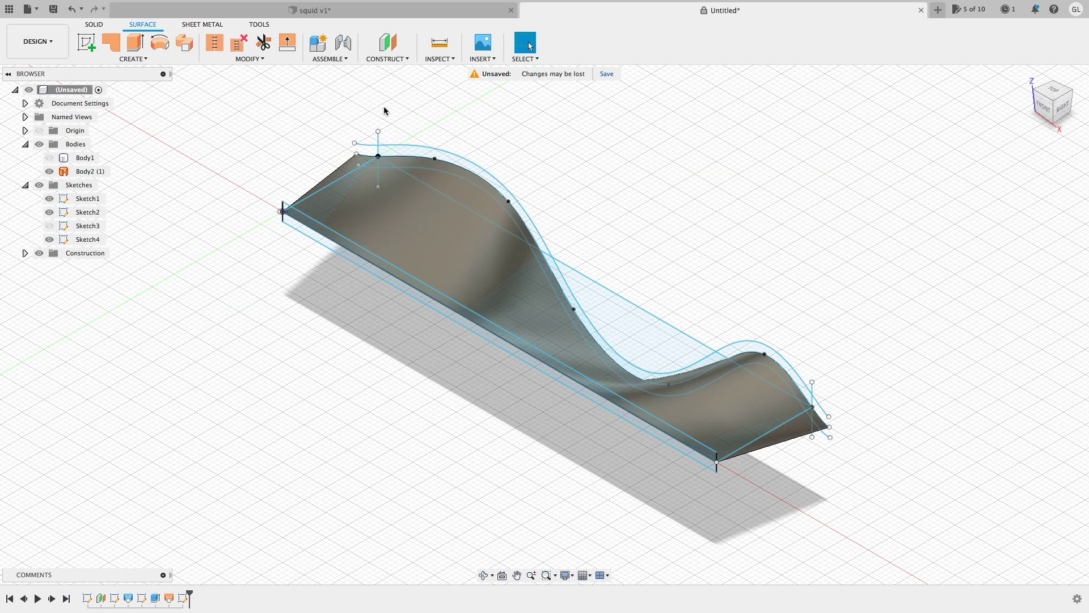
Extrude the Sketch4 rectangle two-sided, 15 mm up and 20 mm down, as new Body3.
{"action": "left_click", "coordinate": [94, 25]}
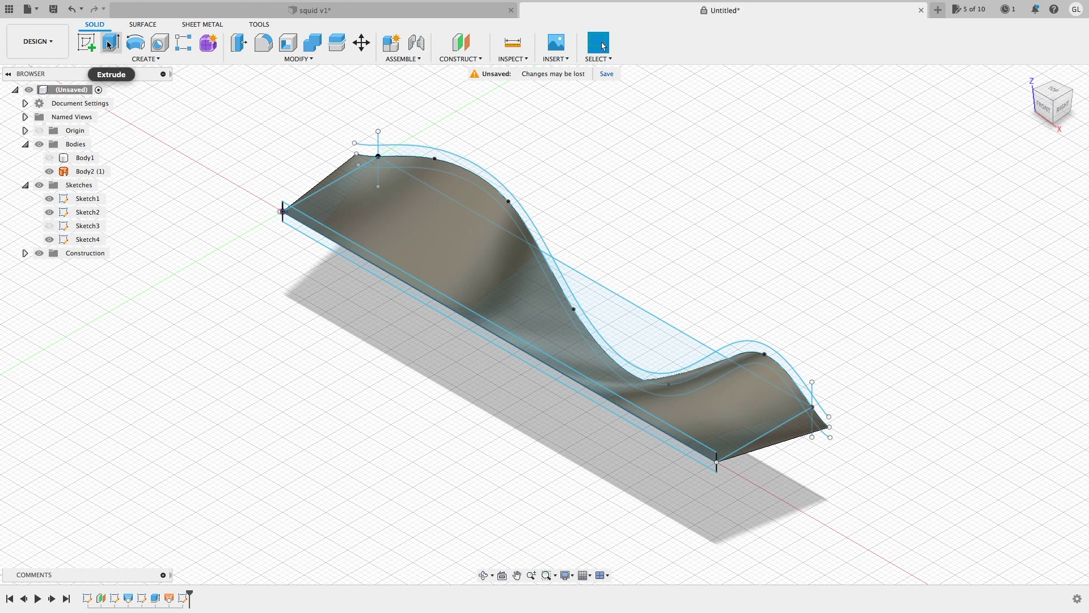
{"action": "left_click", "coordinate": [109, 45]}
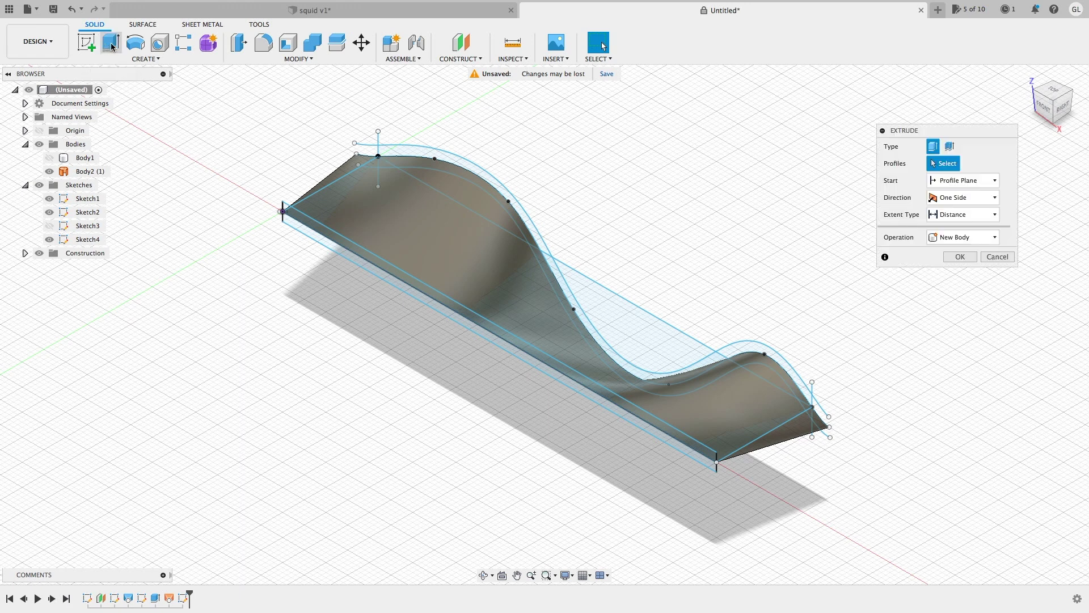
{"action": "left_click", "coordinate": [624, 319]}
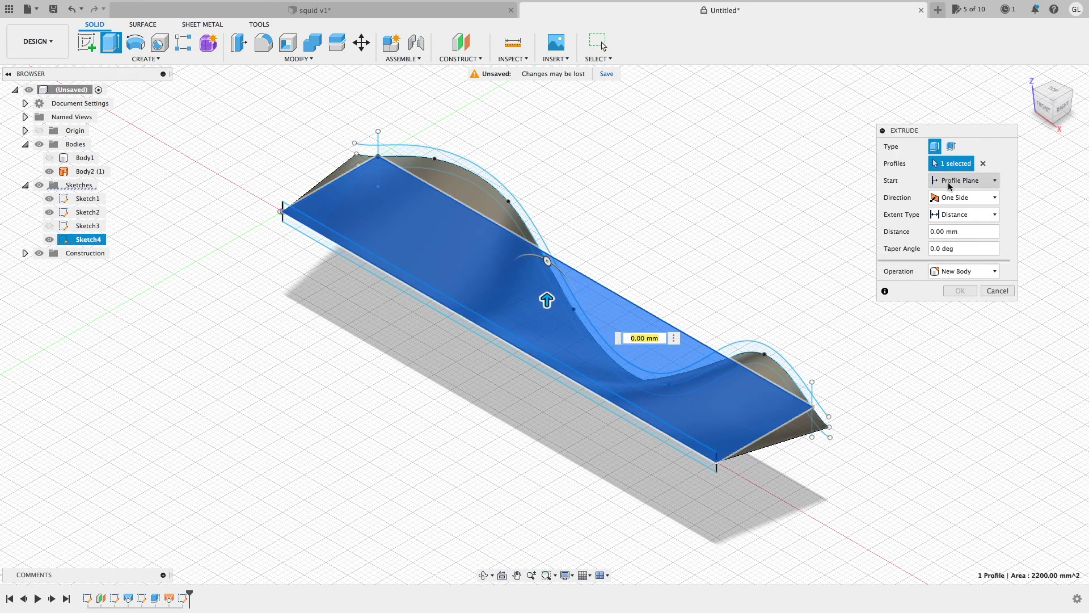
{"action": "left_click", "coordinate": [984, 205]}
{"action": "left_click", "coordinate": [959, 224]}
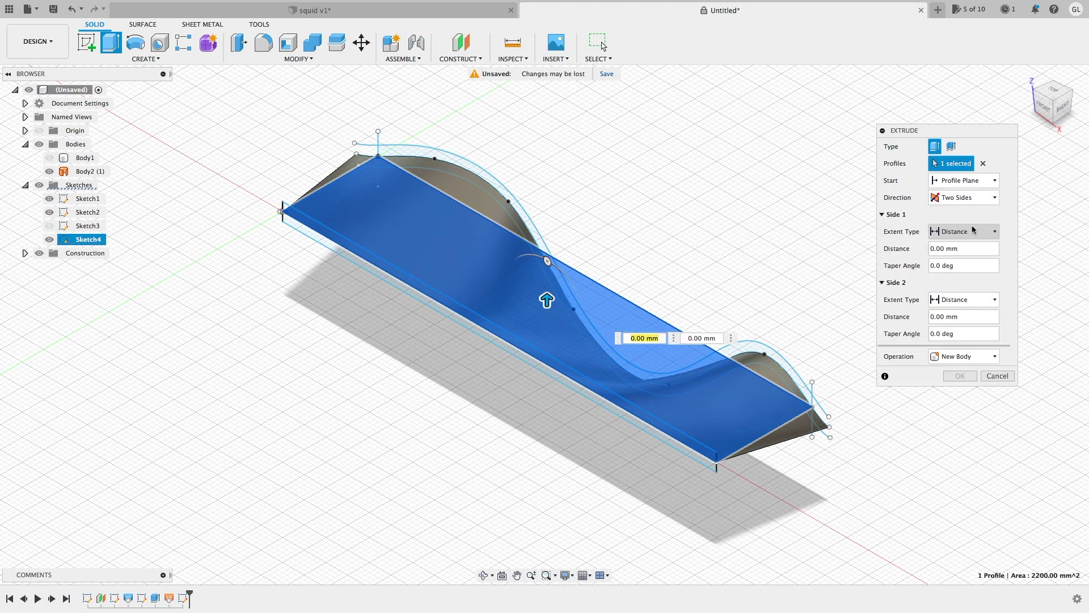
{"action": "left_click", "coordinate": [1040, 112]}
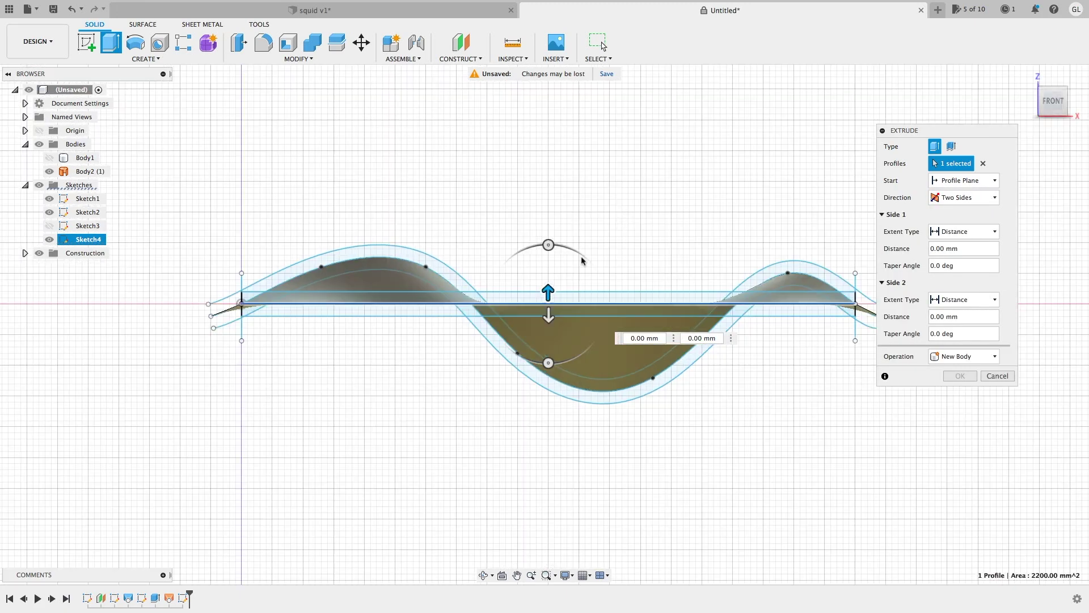
{"action": "left_click_drag", "start_coordinate": [548, 291], "coordinate": [548, 200]}
{"action": "left_click_drag", "start_coordinate": [549, 318], "coordinate": [552, 442]}
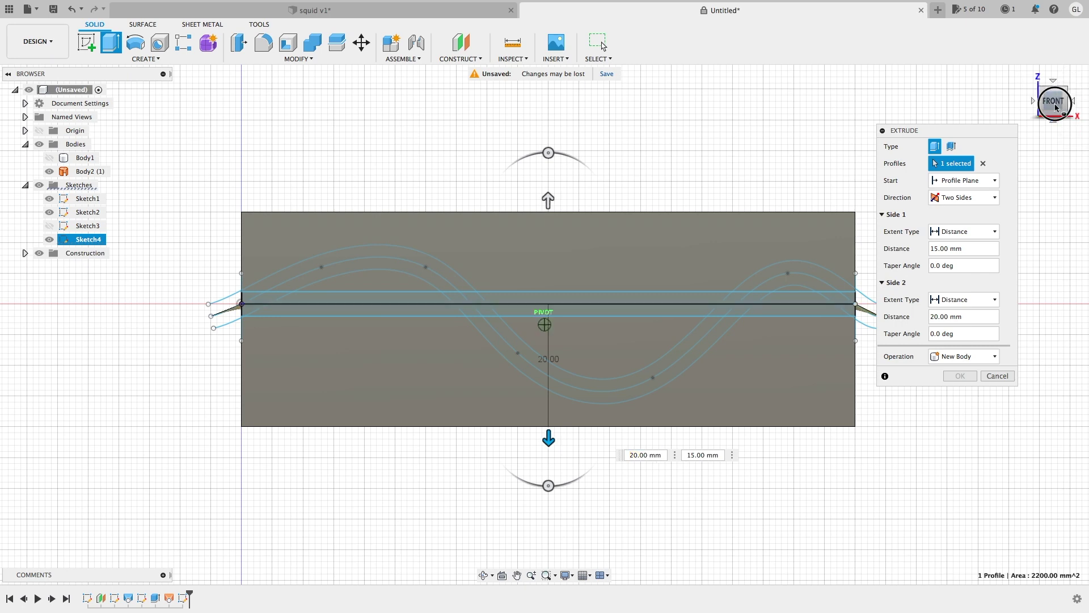
{"action": "left_click_drag", "start_coordinate": [1056, 107], "coordinate": [1054, 103]}
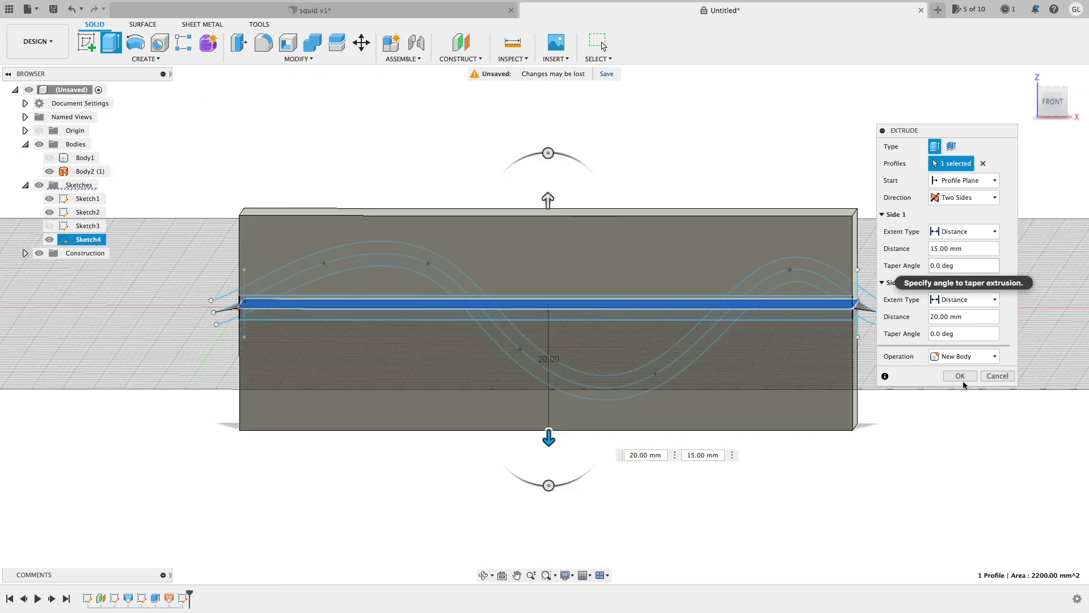
{"action": "left_click", "coordinate": [962, 377]}
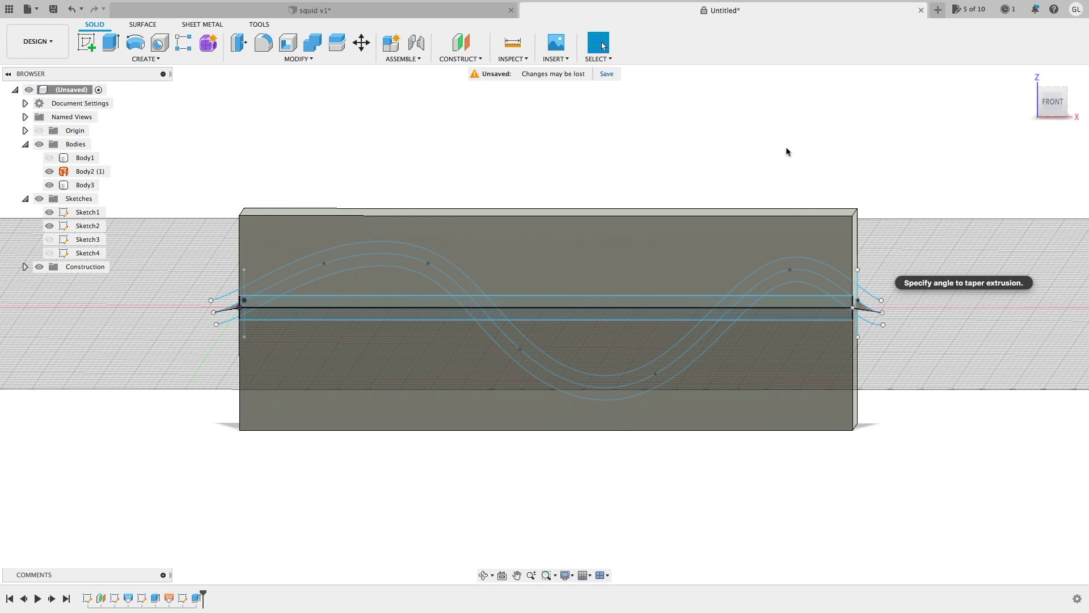
Combine-cut Body1 from Body3 with Keep Tools on, hiding Body2 and showing Body1.
{"action": "left_click", "coordinate": [312, 43]}
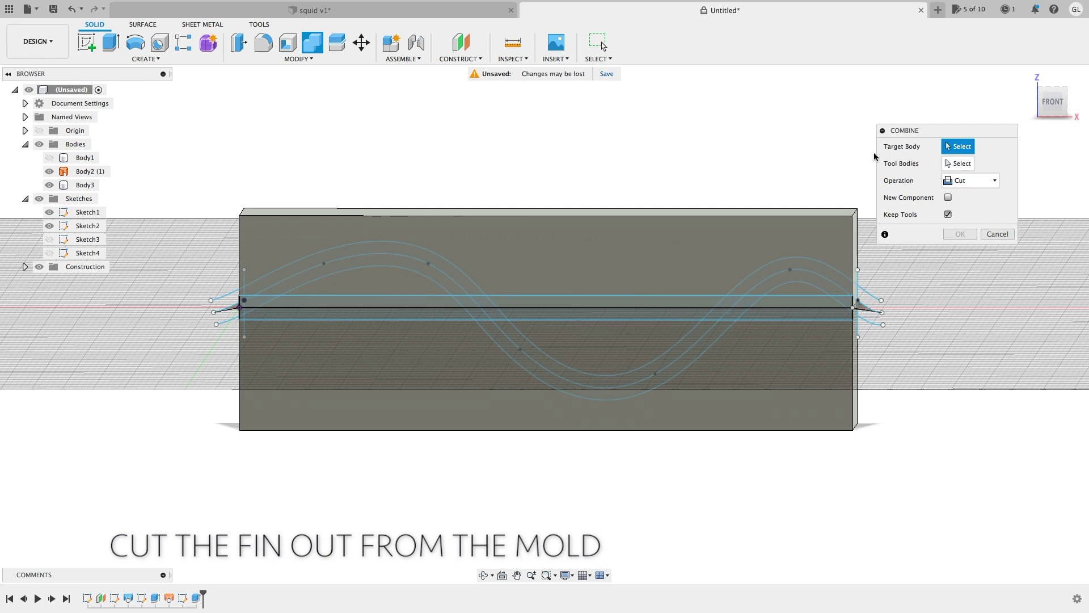
{"action": "left_click", "coordinate": [359, 406]}
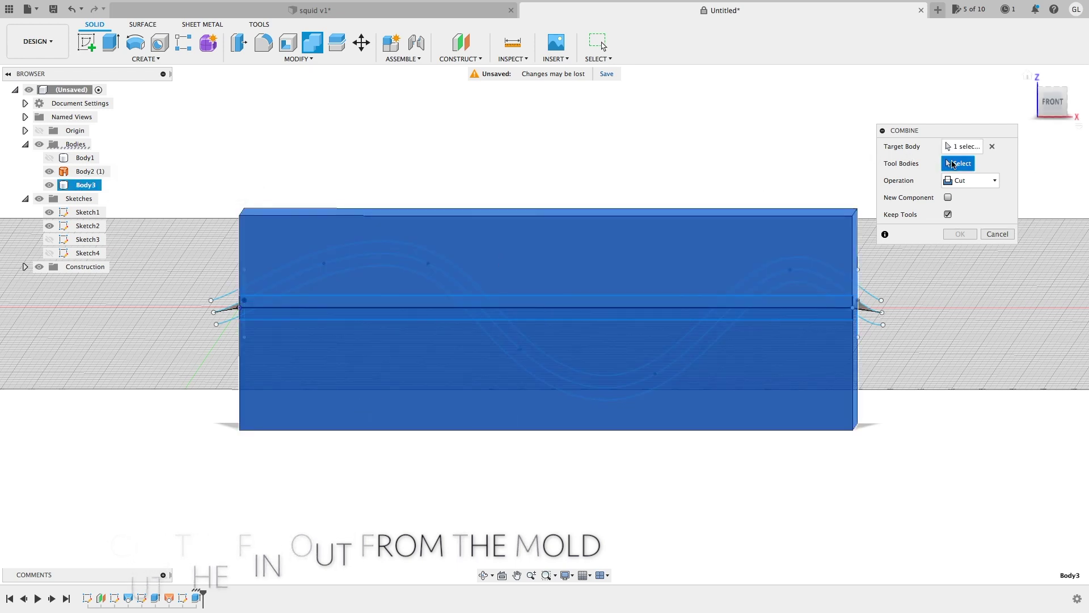
{"action": "left_click", "coordinate": [80, 159]}
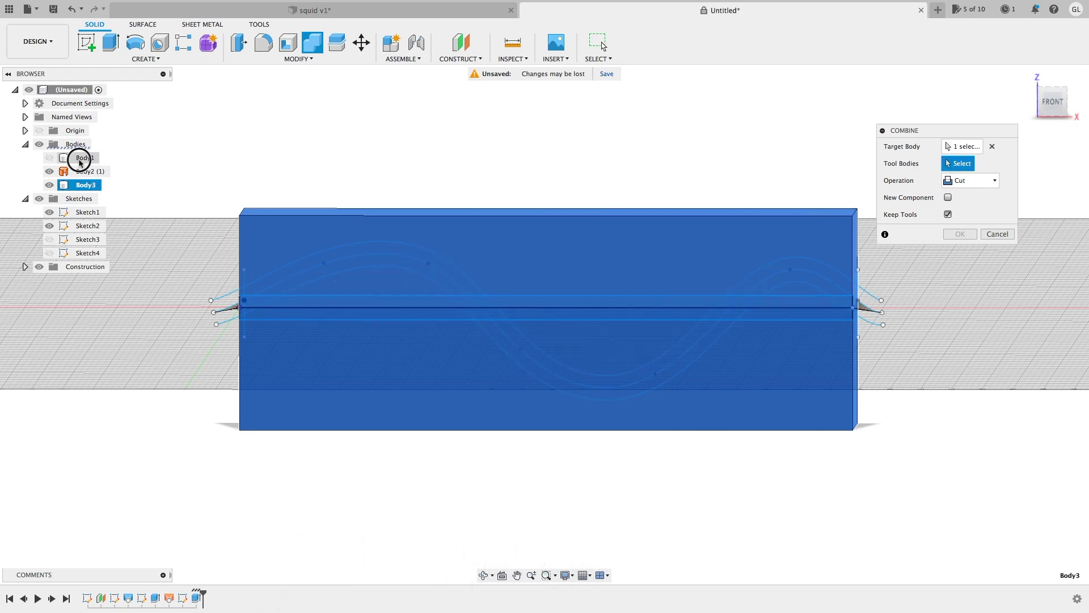
{"action": "left_click", "coordinate": [50, 171]}
{"action": "left_click", "coordinate": [49, 157]}
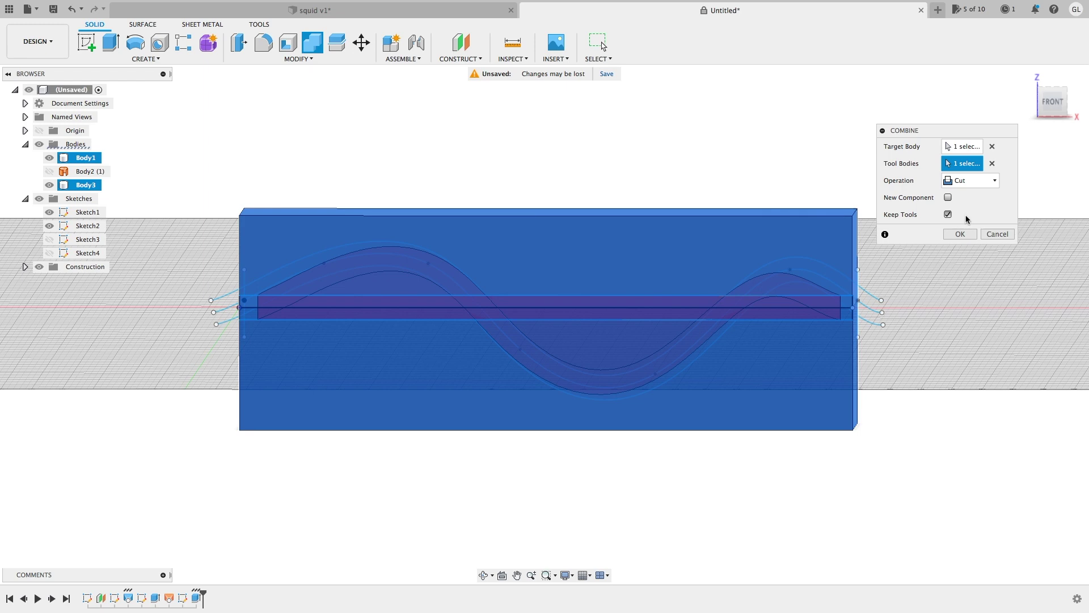
{"action": "left_click", "coordinate": [960, 234]}
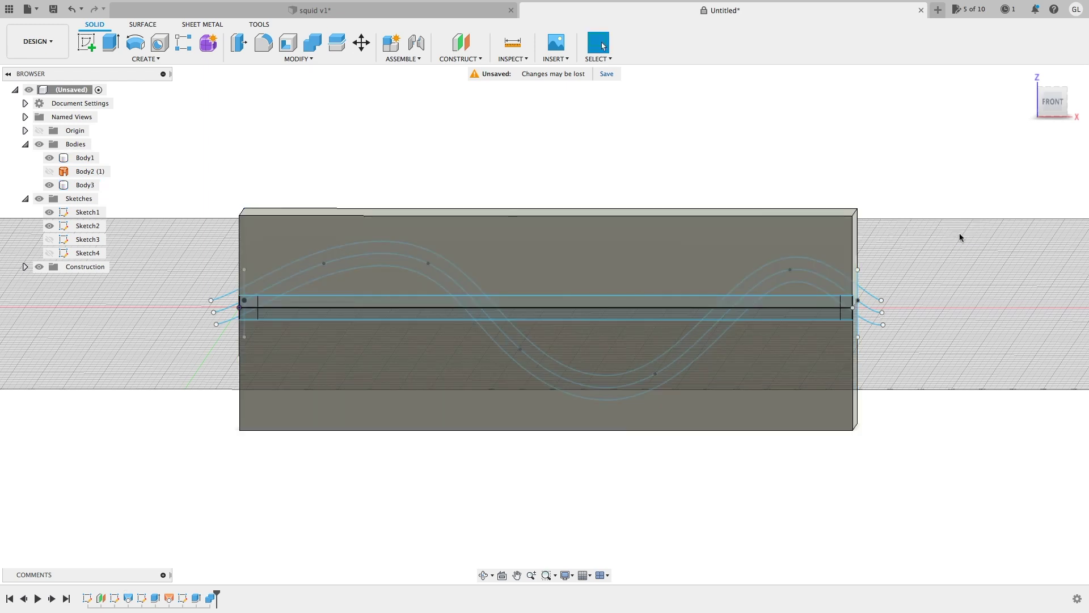
Hide Body1 and orbit to inspect the fin-shaped groove in block Body3.
{"action": "left_click", "coordinate": [1030, 78]}
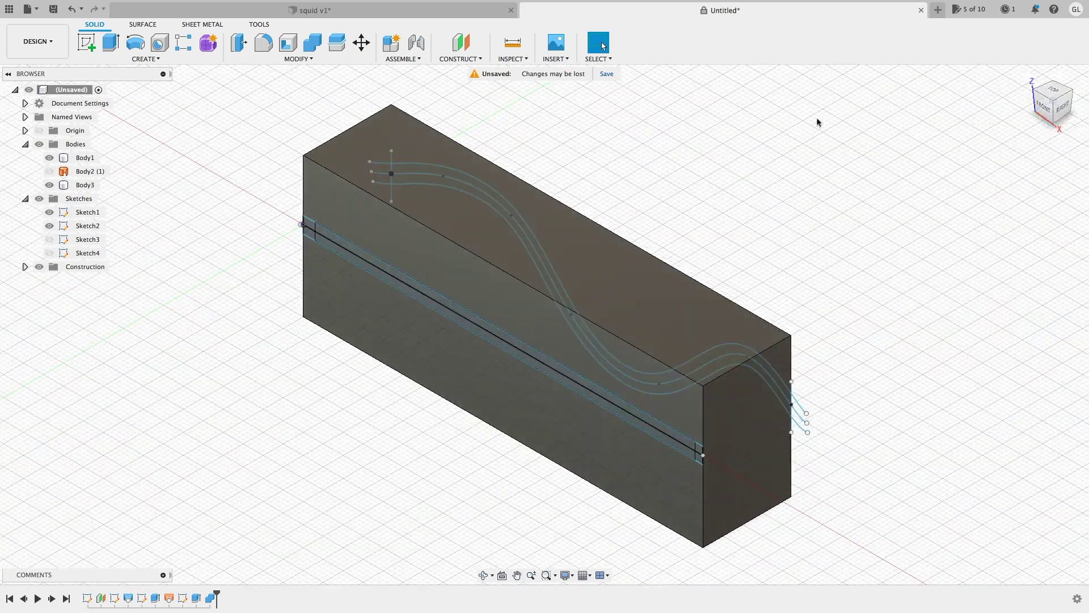
{"action": "left_click", "coordinate": [49, 157]}
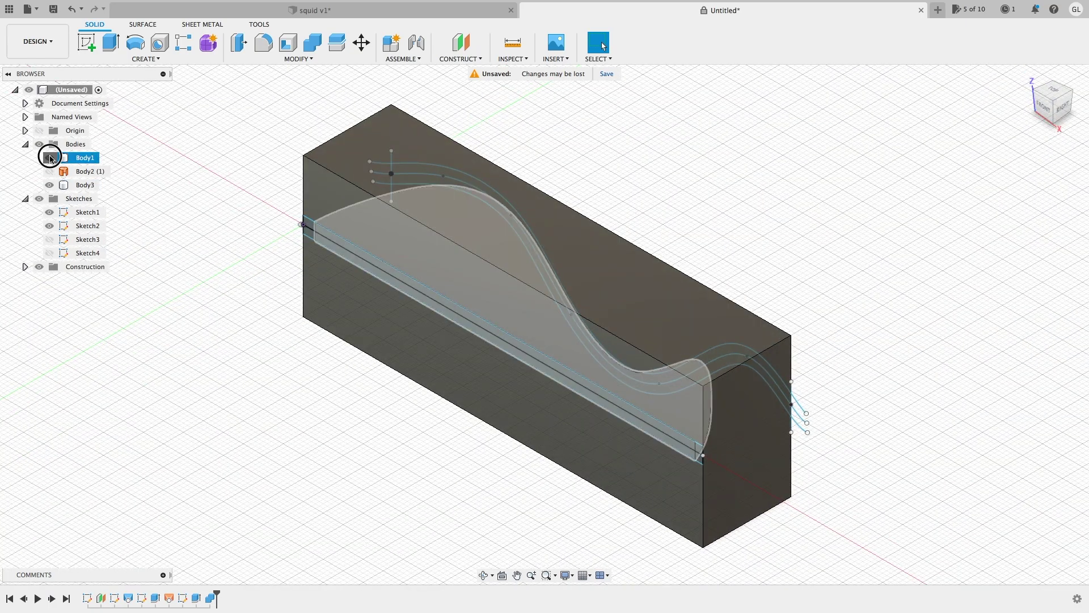
{"action": "mouse_move", "coordinate": [1049, 99]}
{"action": "left_mouse_down"}
{"action": "mouse_move", "coordinate": [1069, 75]}
{"action": "mouse_move", "coordinate": [1058, 68]}
{"action": "mouse_move", "coordinate": [990, 71]}
{"action": "mouse_move", "coordinate": [1031, 79]}
{"action": "left_mouse_up"}
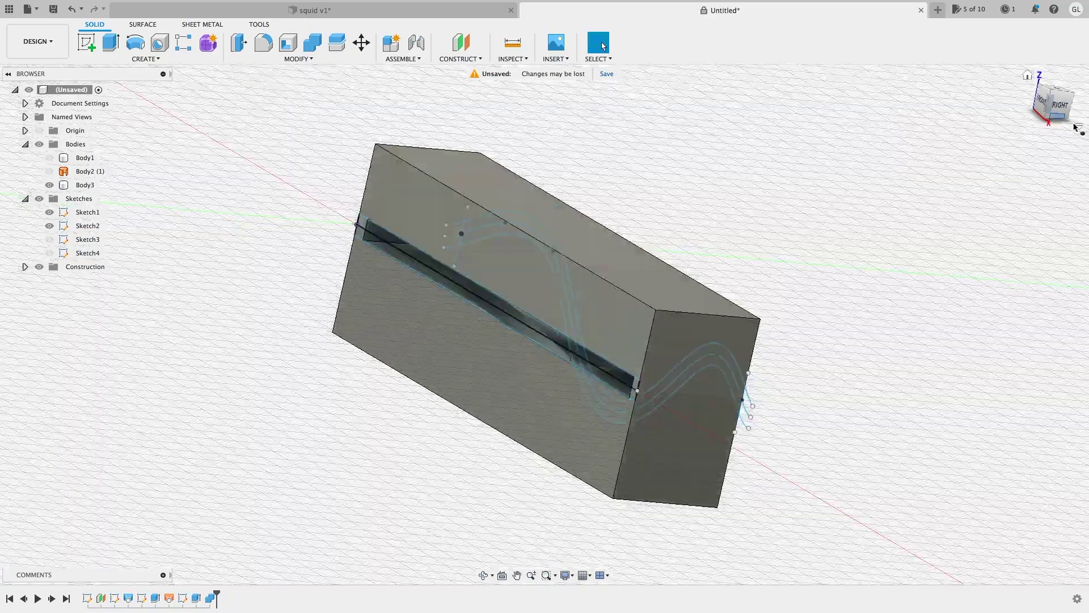
{"action": "left_click", "coordinate": [1028, 76]}
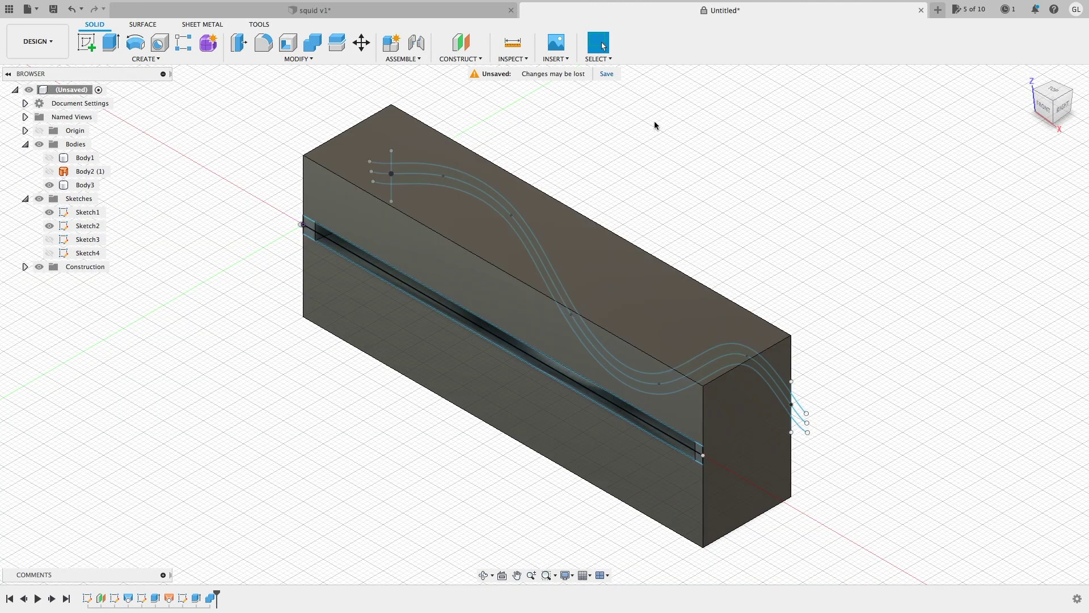
Split Body3 using the lofted surface Body2 (1) as the splitting tool.
{"action": "left_click", "coordinate": [336, 45]}
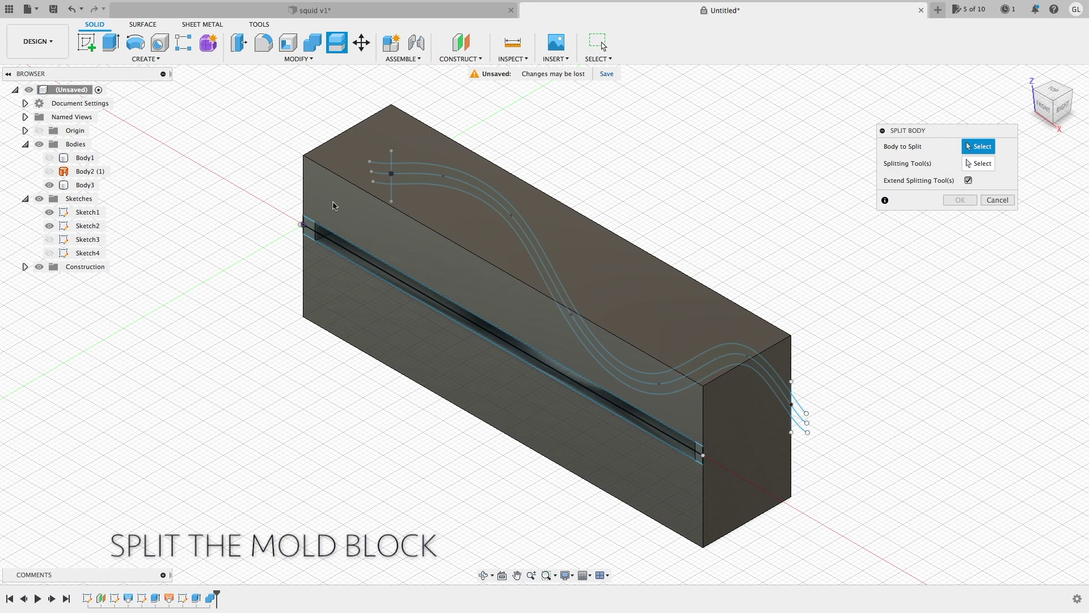
{"action": "left_click", "coordinate": [361, 214]}
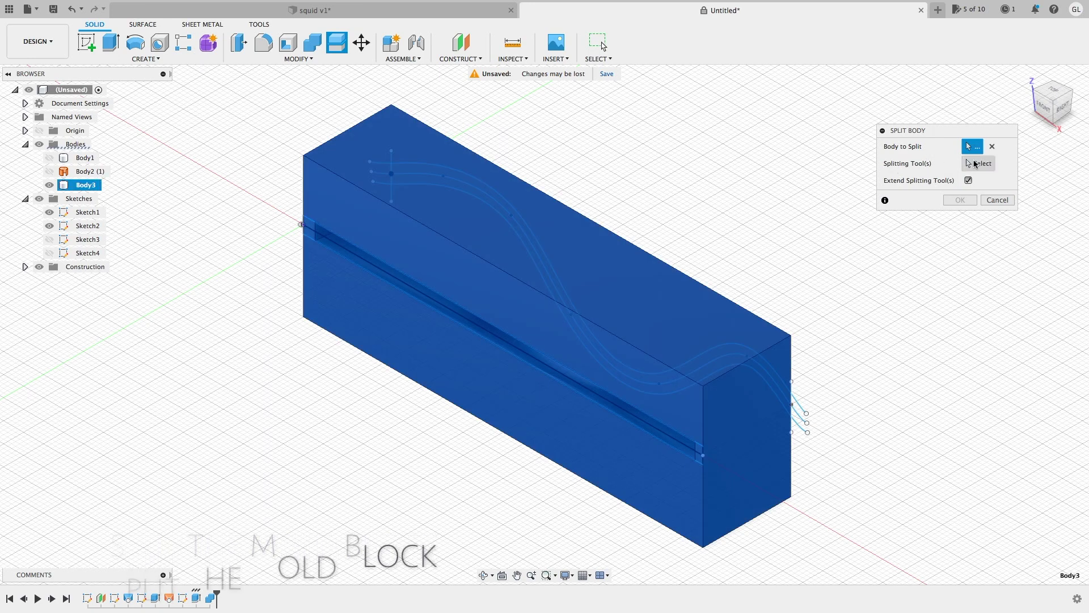
{"action": "left_click", "coordinate": [975, 164]}
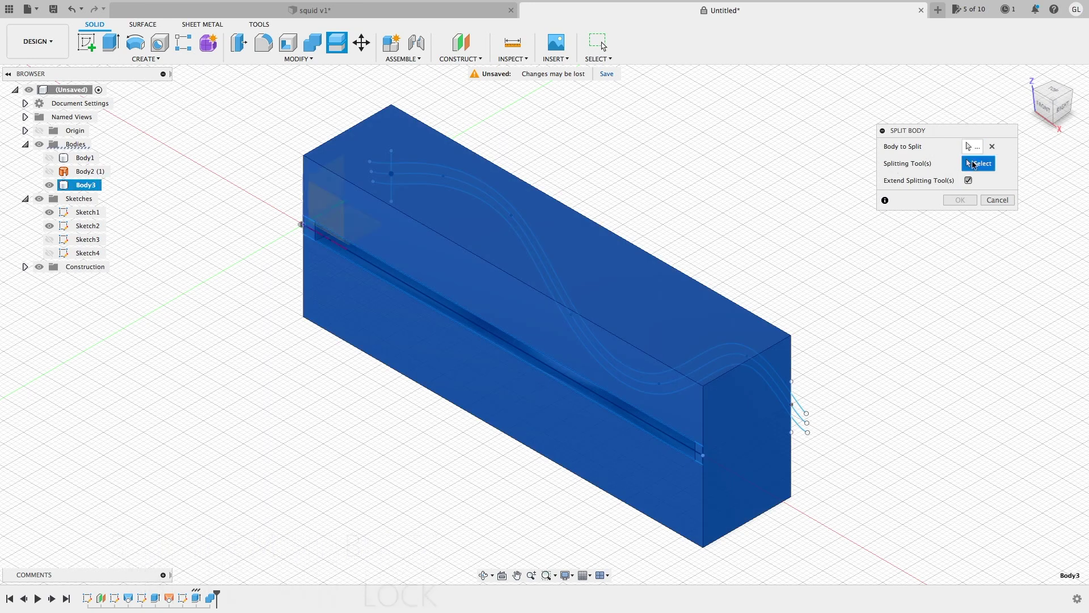
{"action": "left_click", "coordinate": [82, 171]}
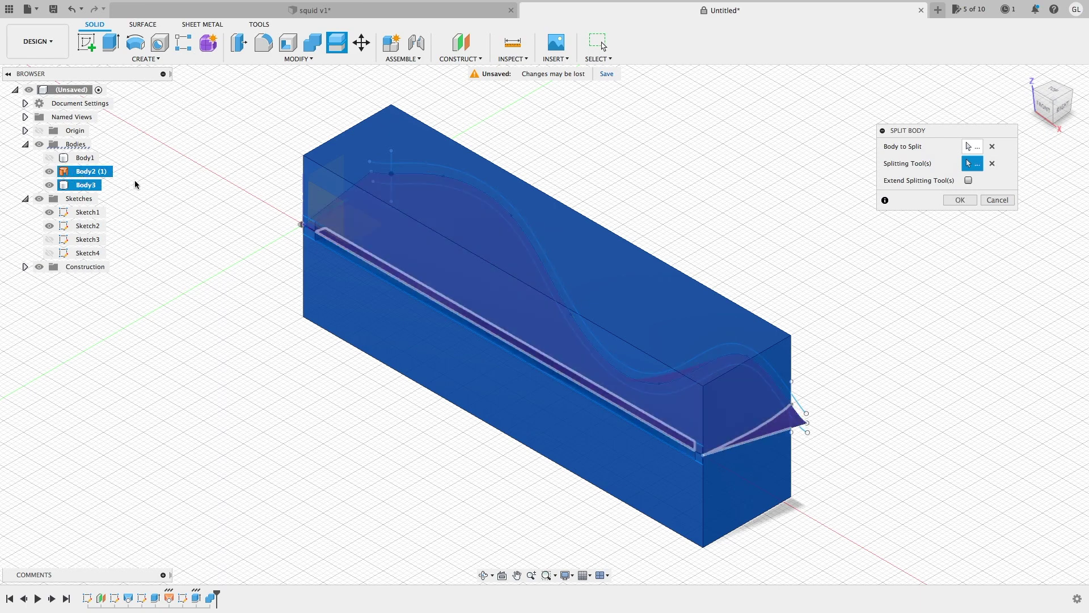
{"action": "left_click", "coordinate": [958, 201]}
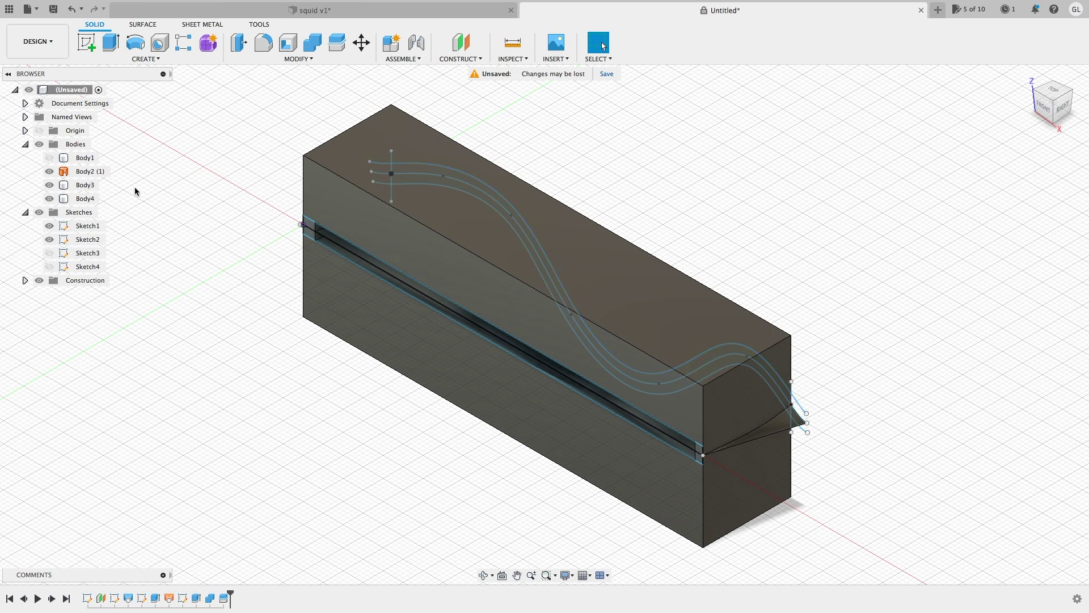
Hide the surface Body2 (1) and the Sketches folder, inspecting the wavy lower half.
{"action": "left_click", "coordinate": [50, 171]}
{"action": "left_click", "coordinate": [47, 200]}
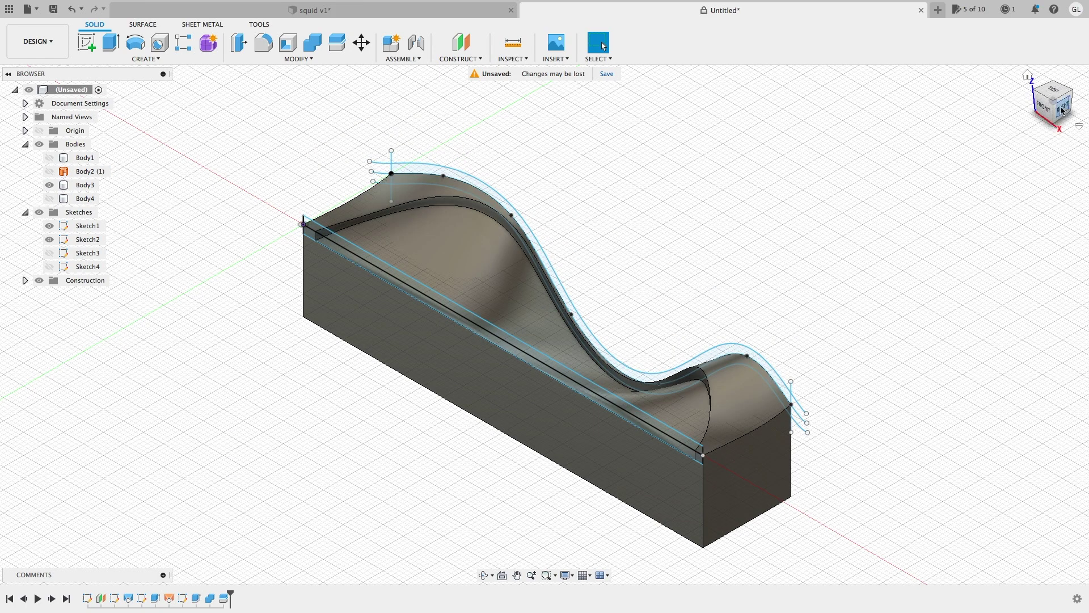
{"action": "mouse_move", "coordinate": [1062, 110]}
{"action": "left_mouse_down"}
{"action": "mouse_move", "coordinate": [895, 114]}
{"action": "mouse_move", "coordinate": [671, 146]}
{"action": "left_mouse_up"}
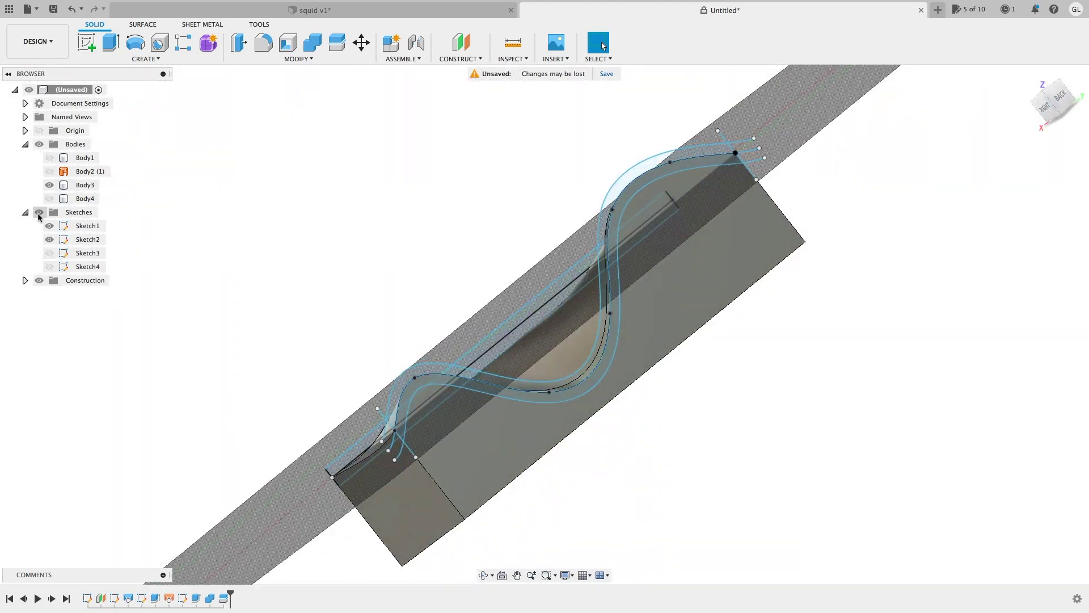
{"action": "left_click", "coordinate": [39, 212]}
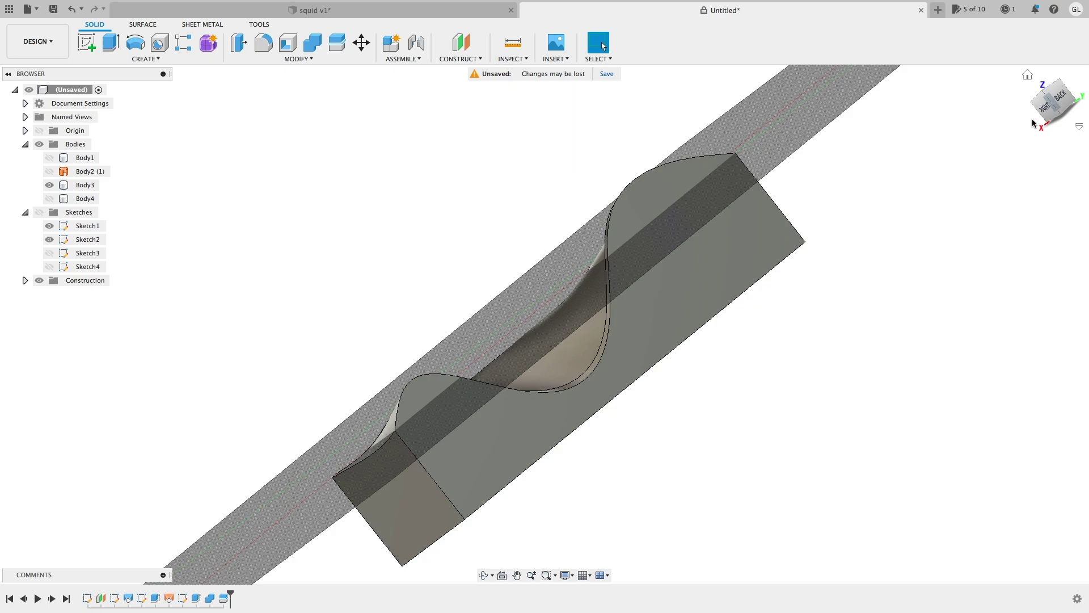
{"action": "mouse_move", "coordinate": [1044, 110]}
{"action": "left_mouse_down"}
{"action": "mouse_move", "coordinate": [59, 115]}
{"action": "mouse_move", "coordinate": [101, 126]}
{"action": "mouse_move", "coordinate": [1054, 91]}
{"action": "mouse_move", "coordinate": [1053, 81]}
{"action": "left_mouse_up"}
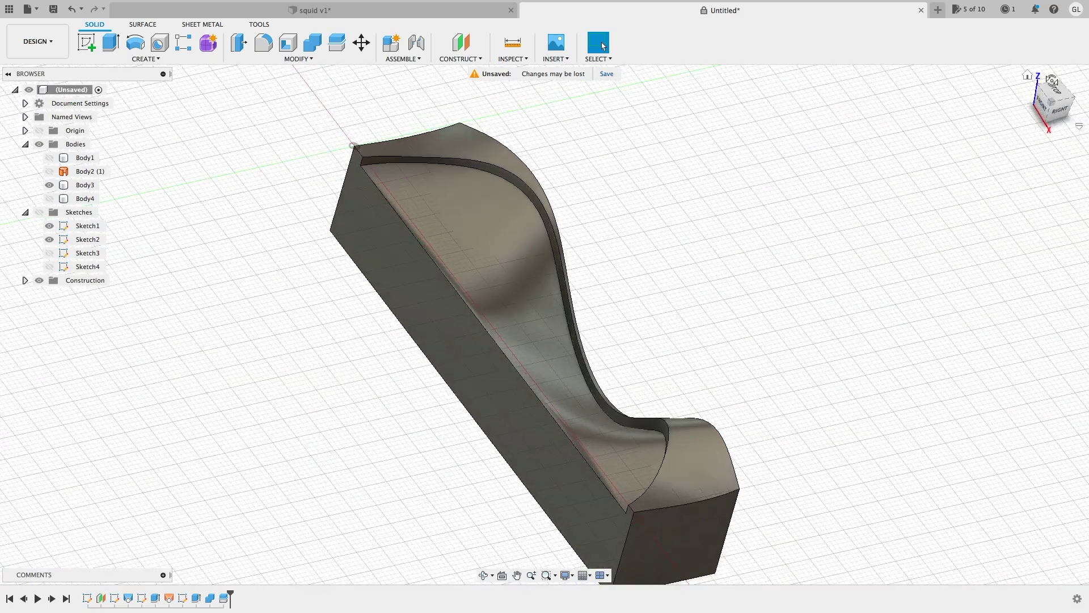
{"action": "left_click", "coordinate": [1044, 108]}
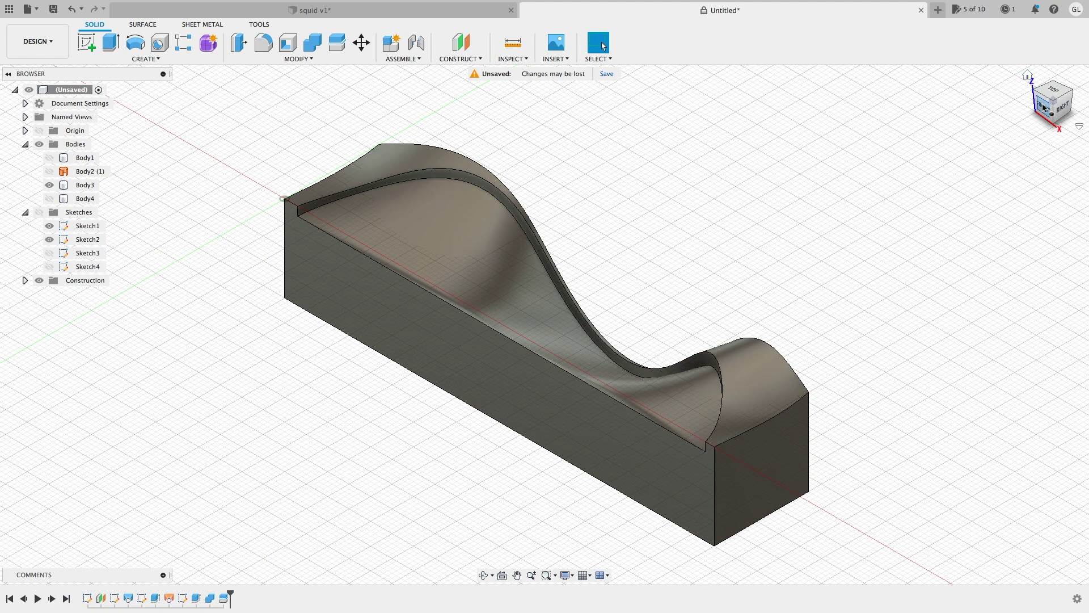
{"action": "left_click_drag", "start_coordinate": [1044, 108], "coordinate": [601, 203]}
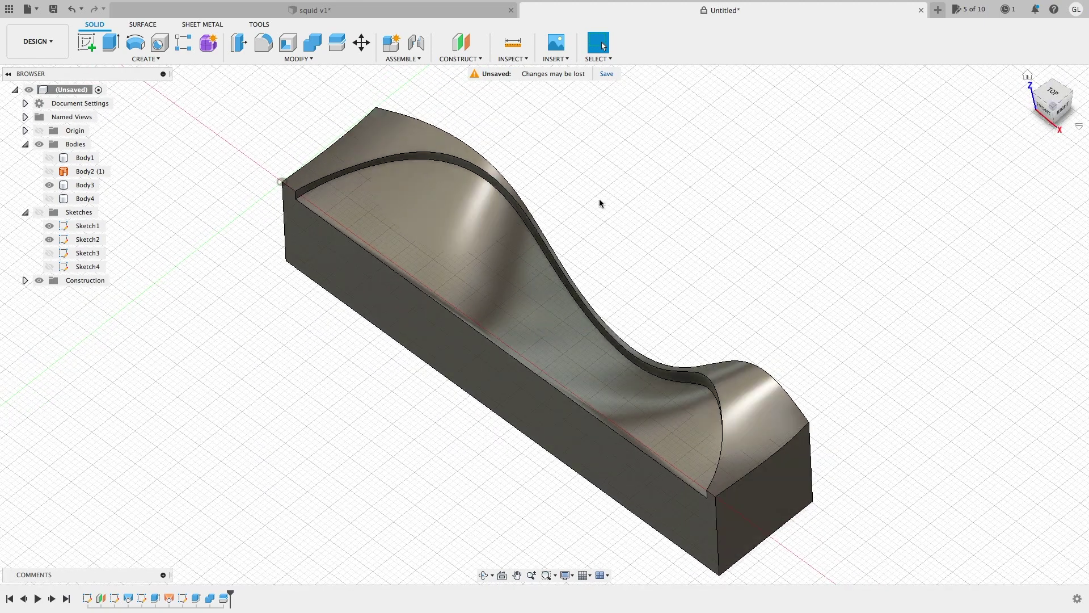
Toggle Body1 and Body3 visibility to inspect each mold half, ending with Body3 shown.
{"action": "left_click", "coordinate": [50, 159]}
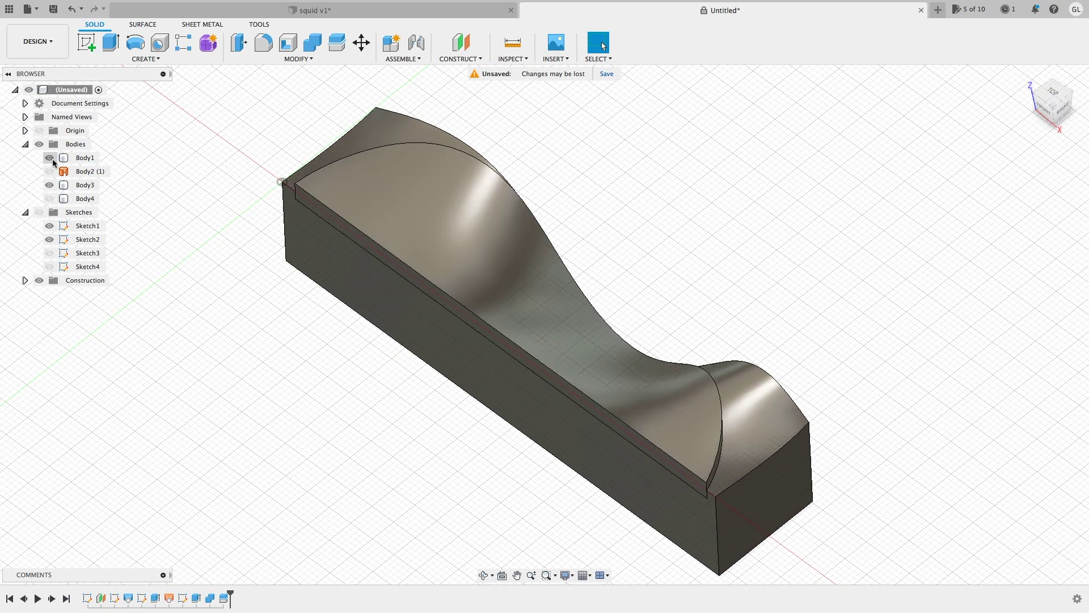
{"action": "mouse_move", "coordinate": [1046, 105]}
{"action": "left_mouse_down"}
{"action": "mouse_move", "coordinate": [931, 112]}
{"action": "mouse_move", "coordinate": [951, 114]}
{"action": "left_mouse_up"}
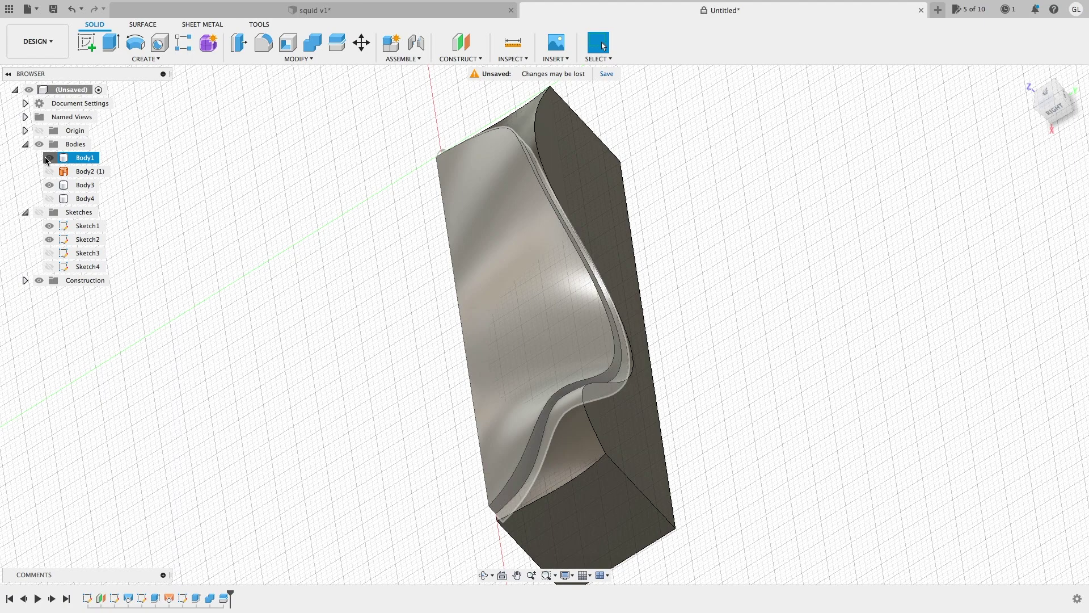
{"action": "left_click", "coordinate": [50, 158]}
{"action": "left_click", "coordinate": [50, 185]}
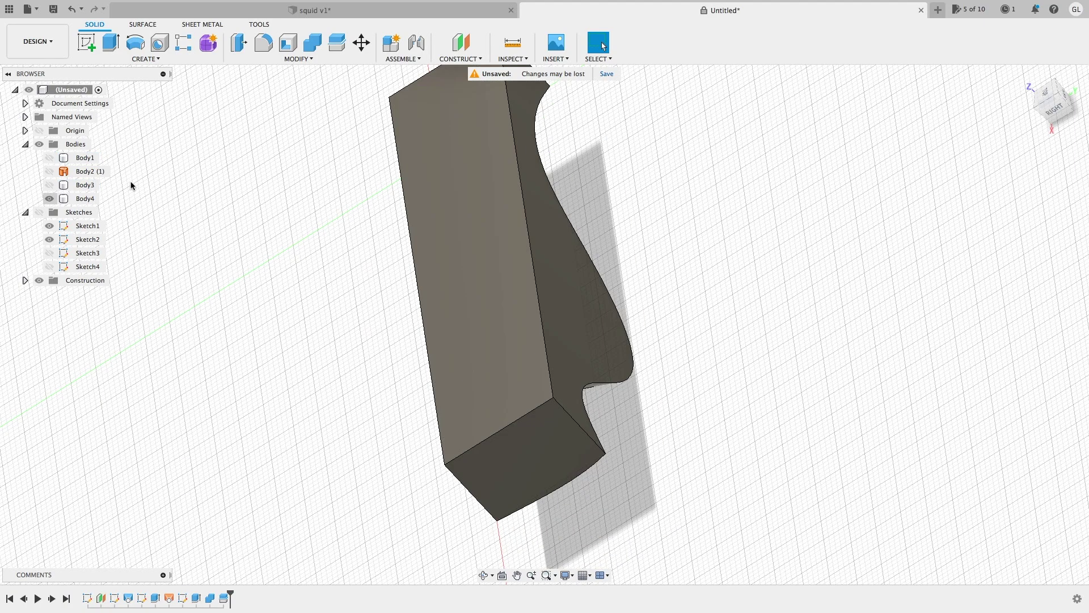
{"action": "middle_click_drag", "start_coordinate": [1059, 117], "coordinate": [965, 82], "text": "shift"}
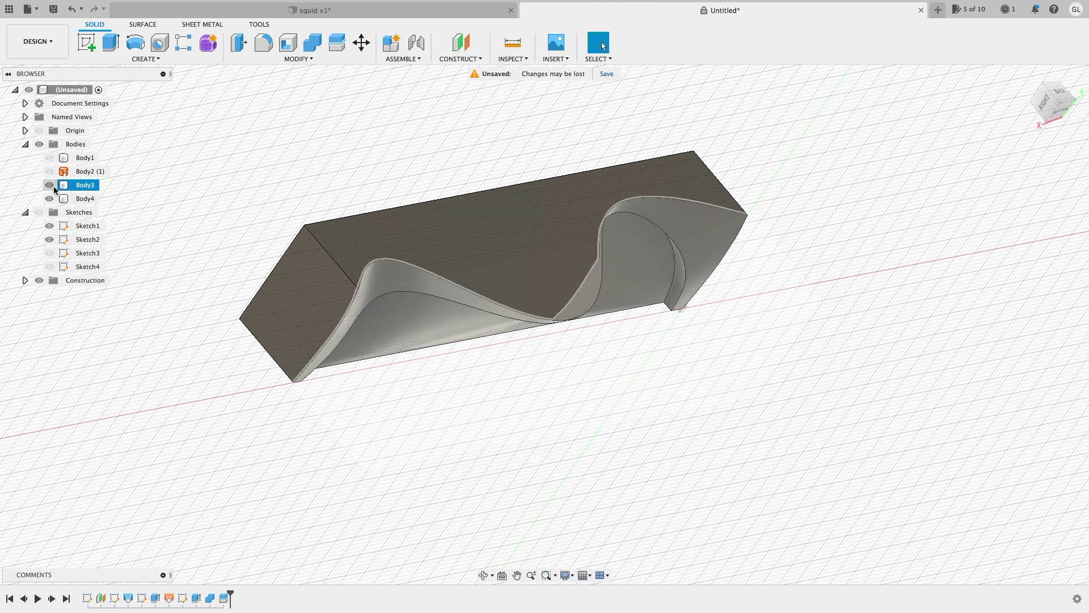
{"action": "left_click", "coordinate": [49, 184]}
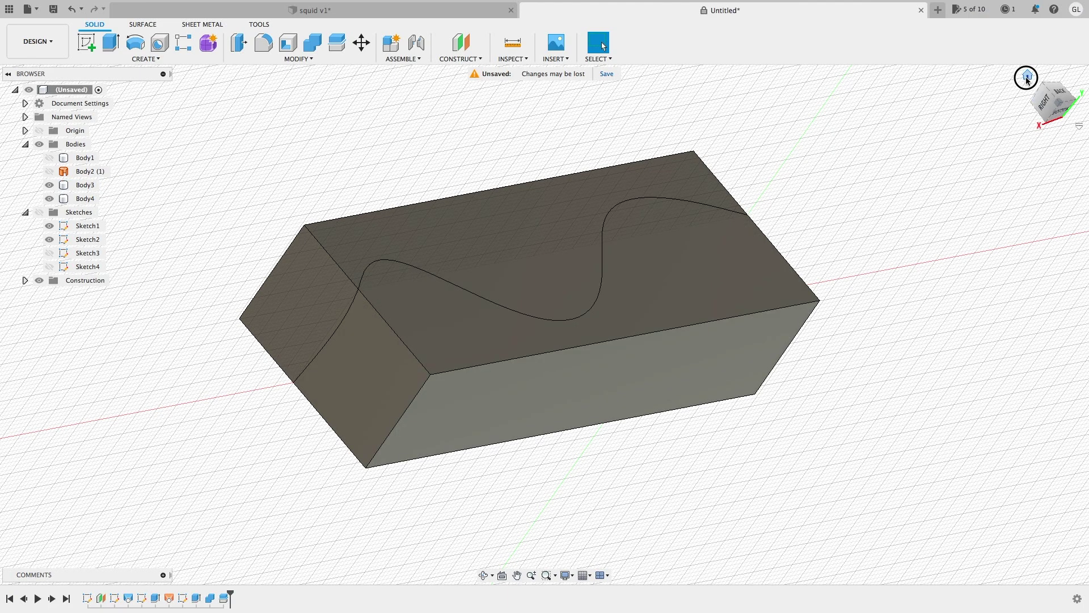
{"action": "left_click", "coordinate": [1027, 75]}
{"action": "mouse_move", "coordinate": [1029, 112]}
{"action": "middle_mouse_down", "text": "shift"}
{"action": "mouse_move", "coordinate": [1060, 93]}
{"action": "mouse_move", "coordinate": [1042, 96]}
{"action": "middle_mouse_up", "text": "shift"}
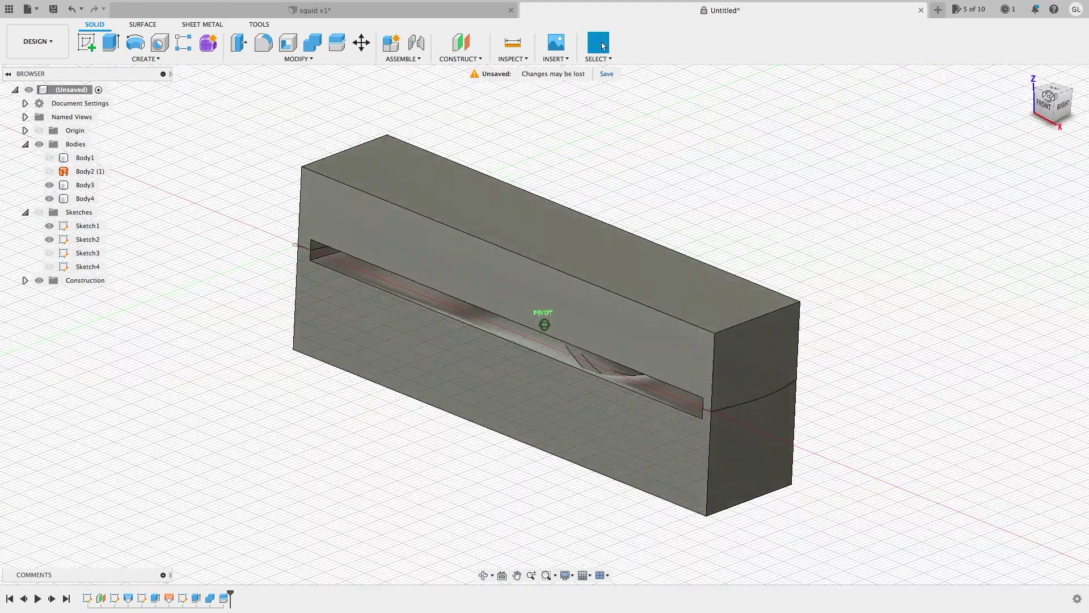
{"action": "left_click", "coordinate": [1042, 97]}
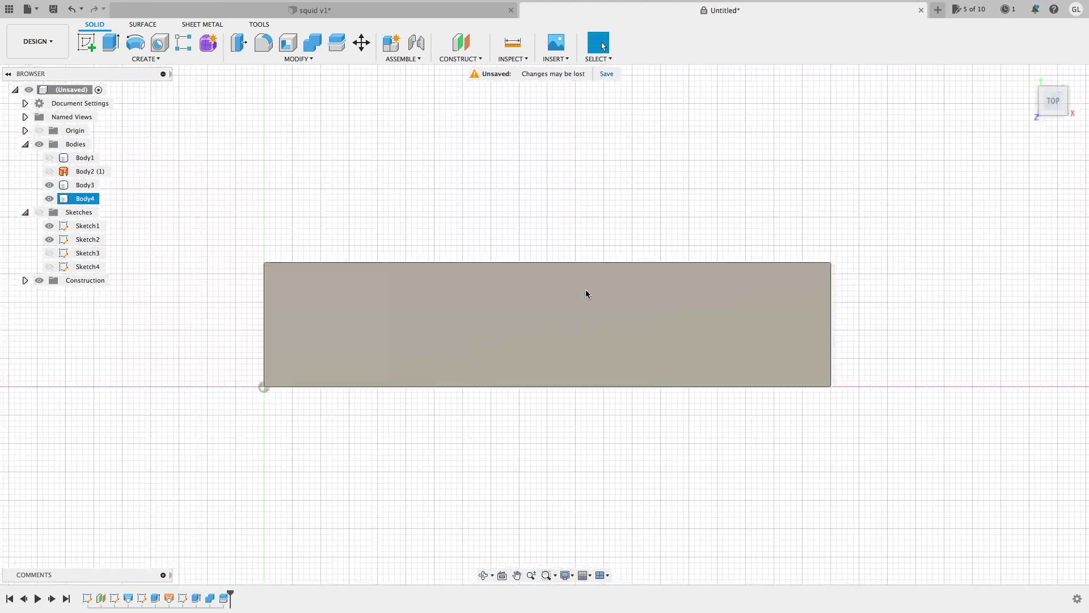
{"action": "left_click", "coordinate": [476, 282]}
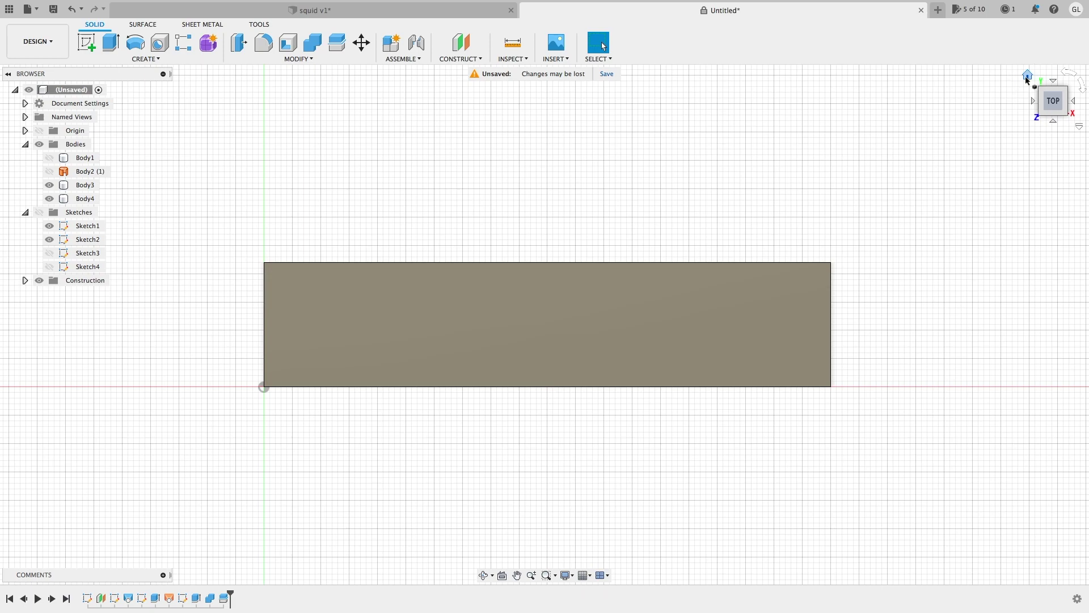
{"action": "left_click", "coordinate": [1028, 76]}
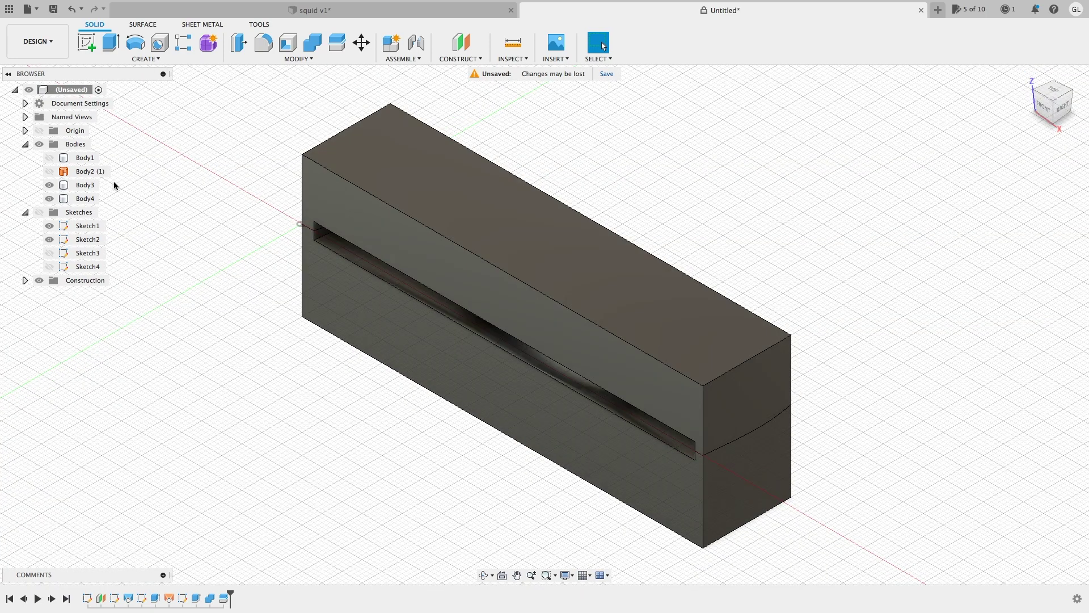
{"action": "mouse_move", "coordinate": [359, 12]}
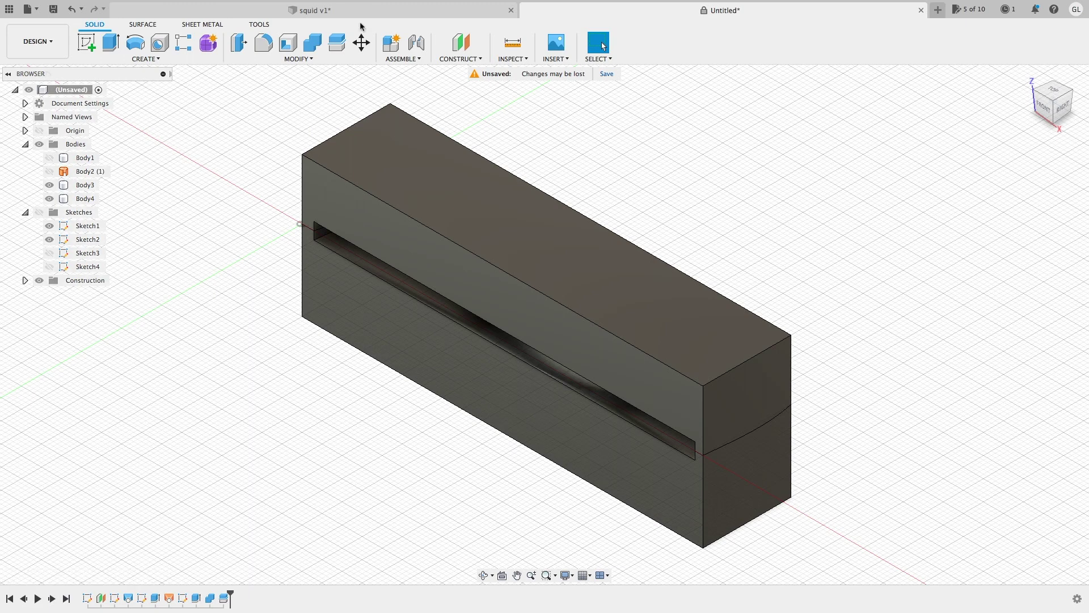
{"action": "left_click", "coordinate": [358, 9]}
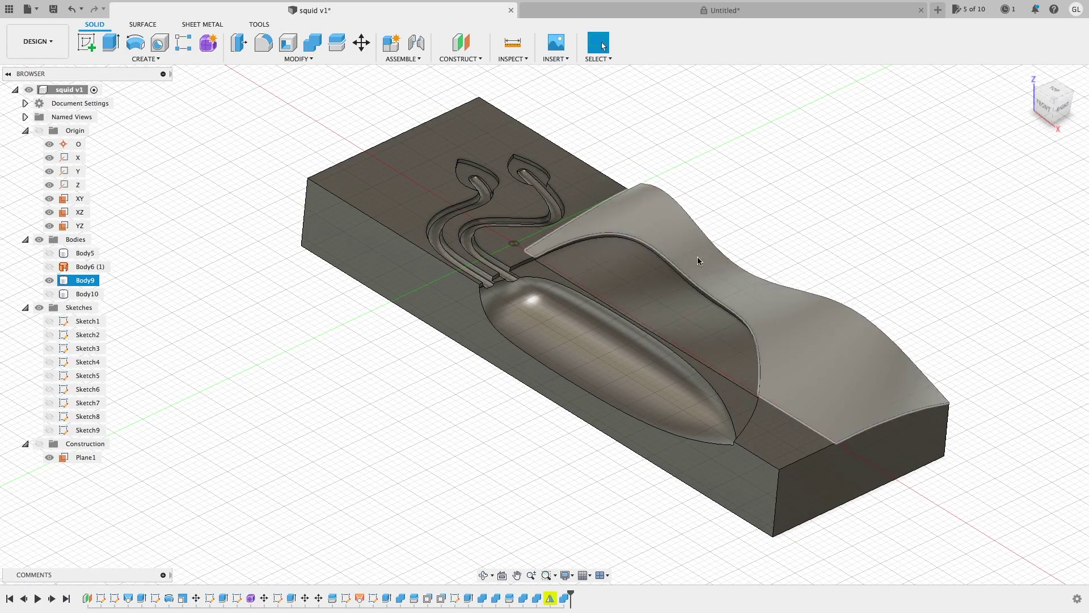
Orbit the squid v1 mould through top and angled views, then return to Home.
{"action": "key", "text": "Escape"}
{"action": "middle_click_drag", "start_coordinate": [709, 252], "coordinate": [749, 266], "text": "shift"}
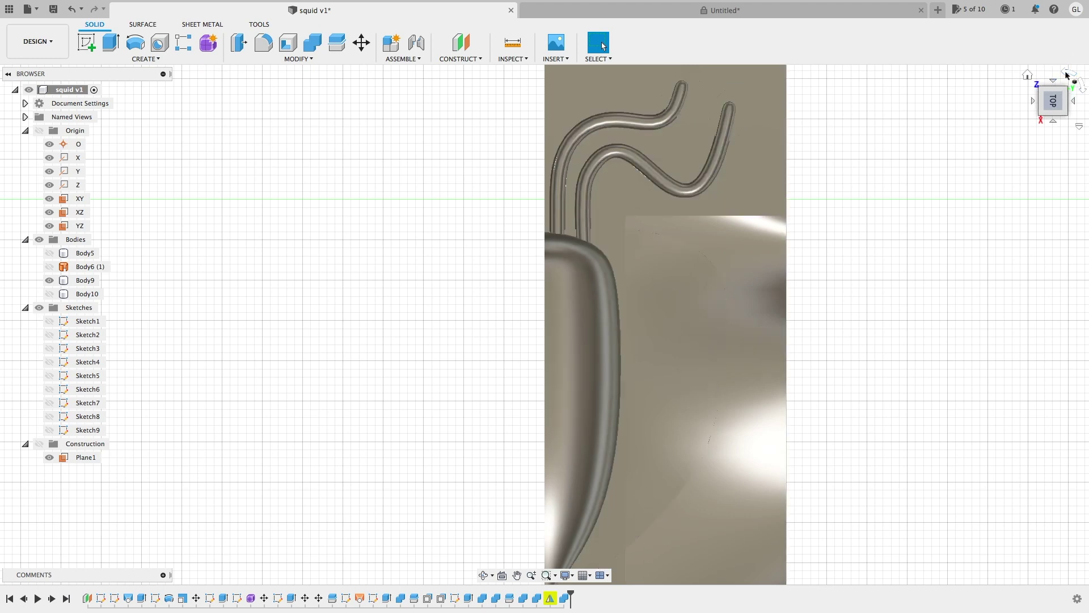
{"action": "left_click", "coordinate": [1066, 75]}
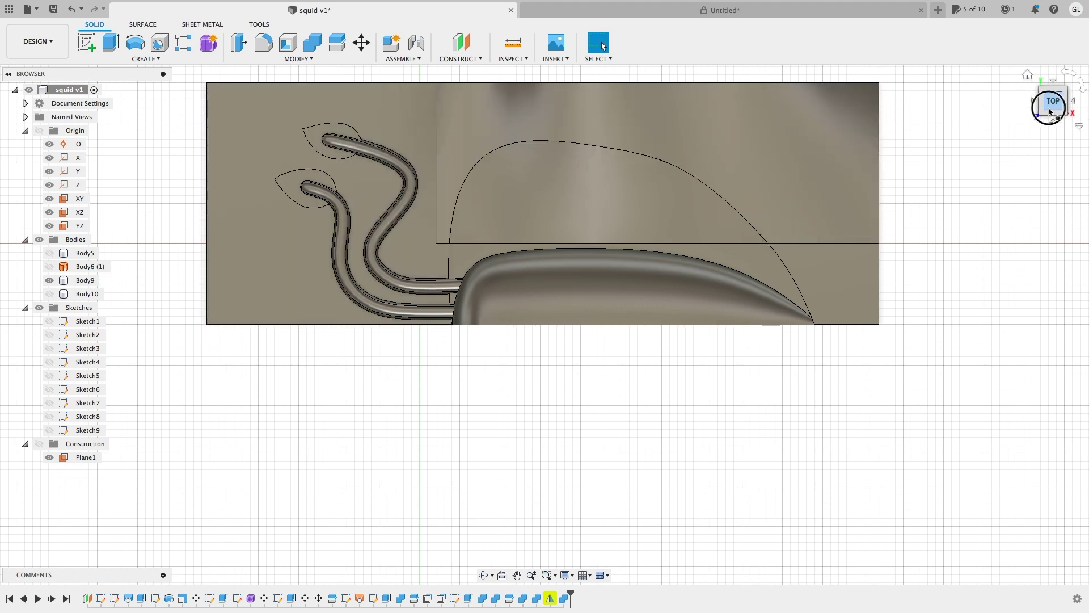
{"action": "mouse_move", "coordinate": [1050, 102]}
{"action": "middle_mouse_down", "text": "shift"}
{"action": "mouse_move", "coordinate": [1006, 93]}
{"action": "mouse_move", "coordinate": [1067, 113]}
{"action": "middle_mouse_up", "text": "shift"}
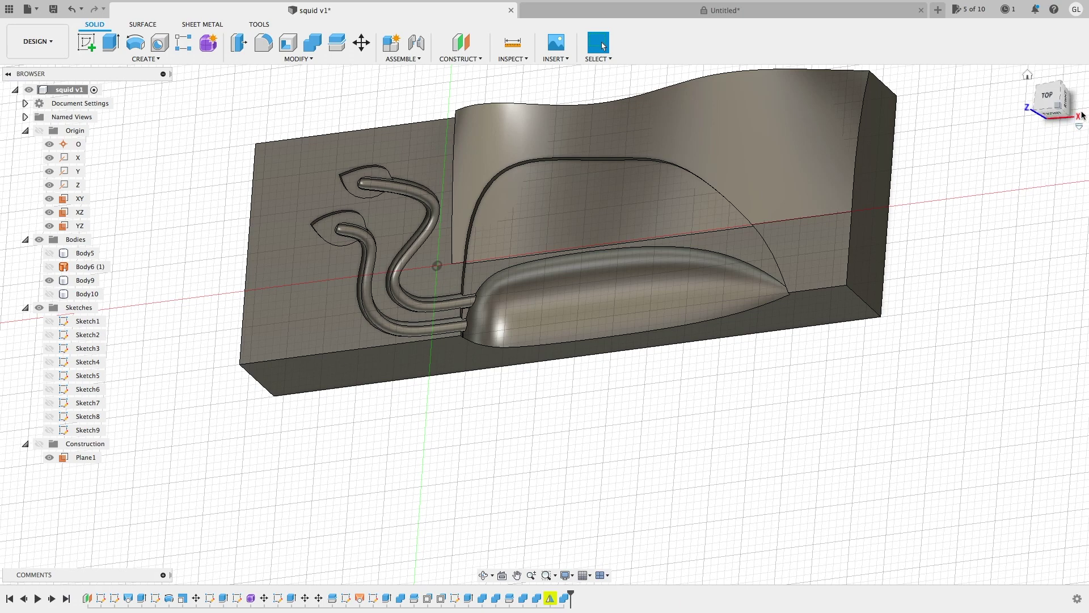
{"action": "left_click", "coordinate": [1028, 76]}
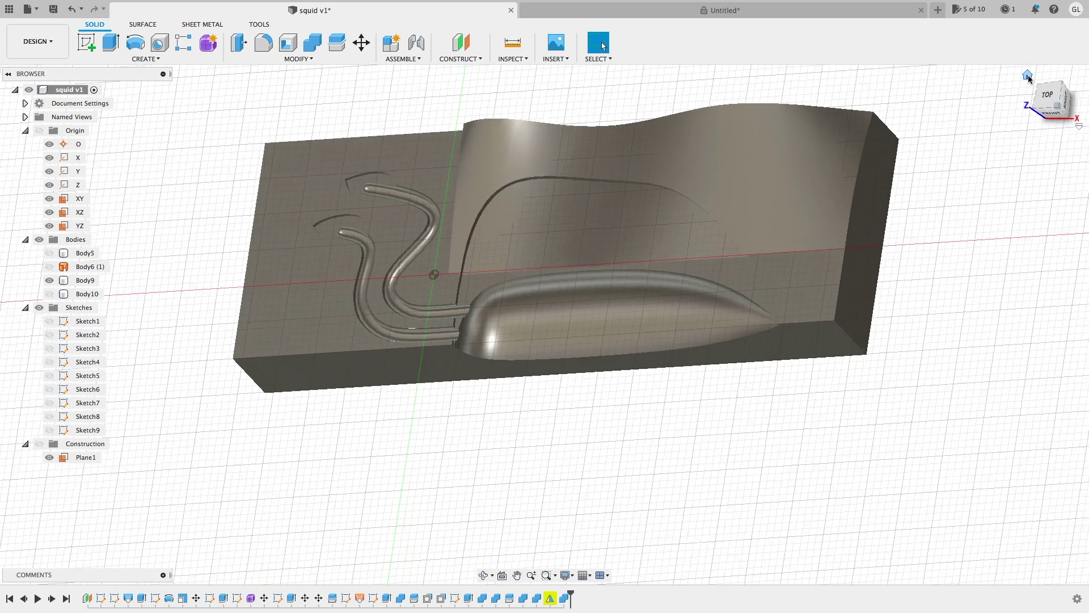